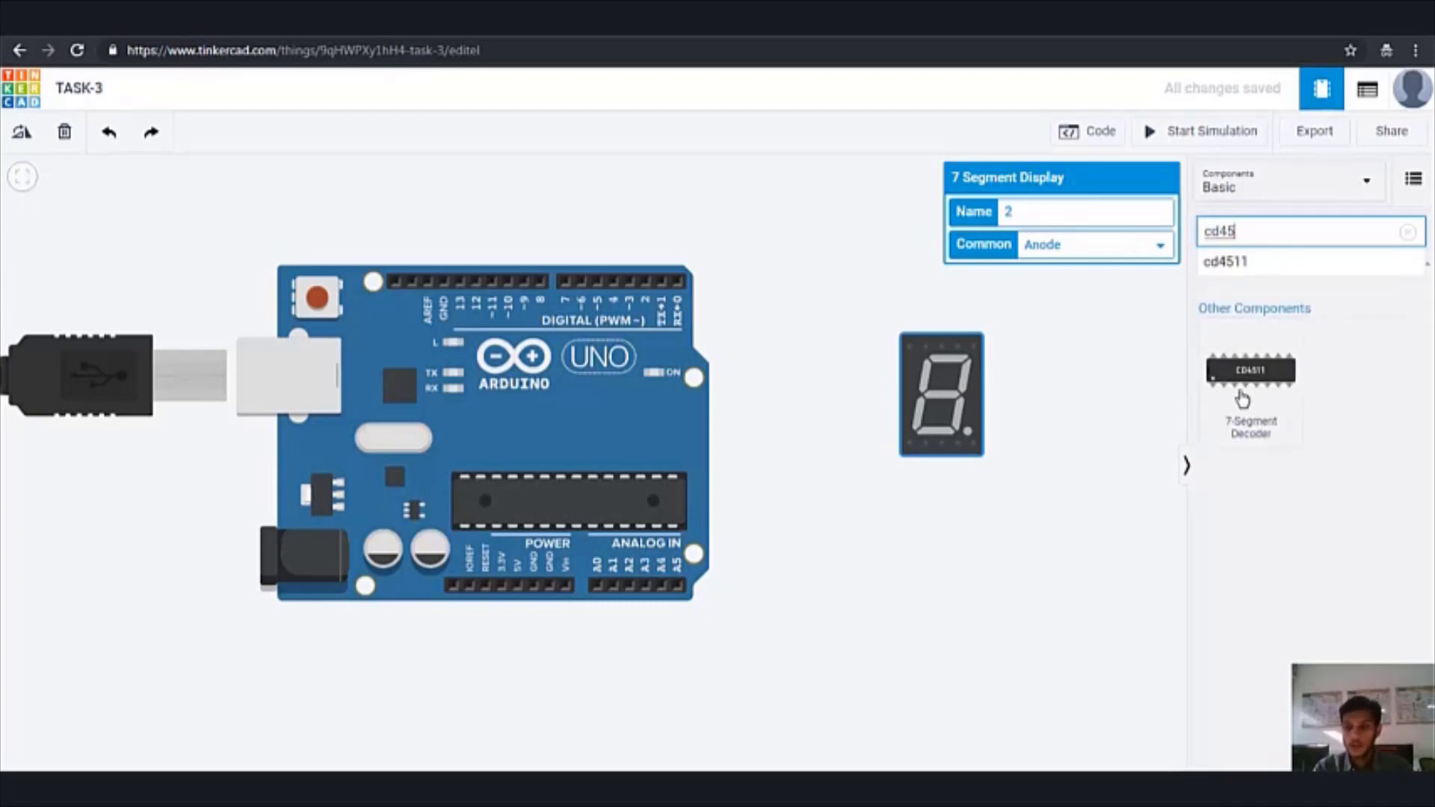
Place a CD4511 decoder below the 7-segment display and a resistor above it
{"action": "left_click_drag", "start_coordinate": [1242, 398], "coordinate": [944, 545]}
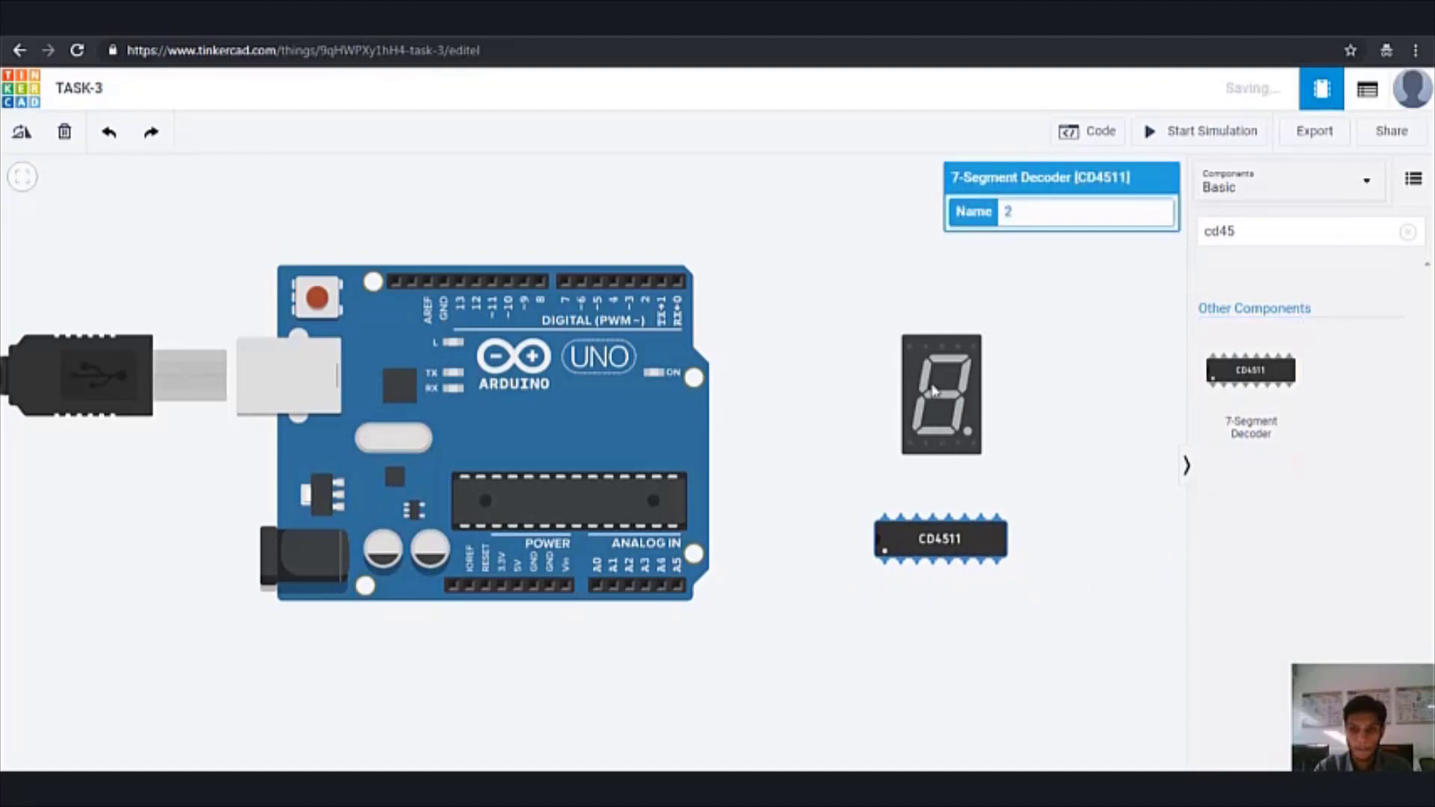
{"action": "left_click", "coordinate": [932, 390]}
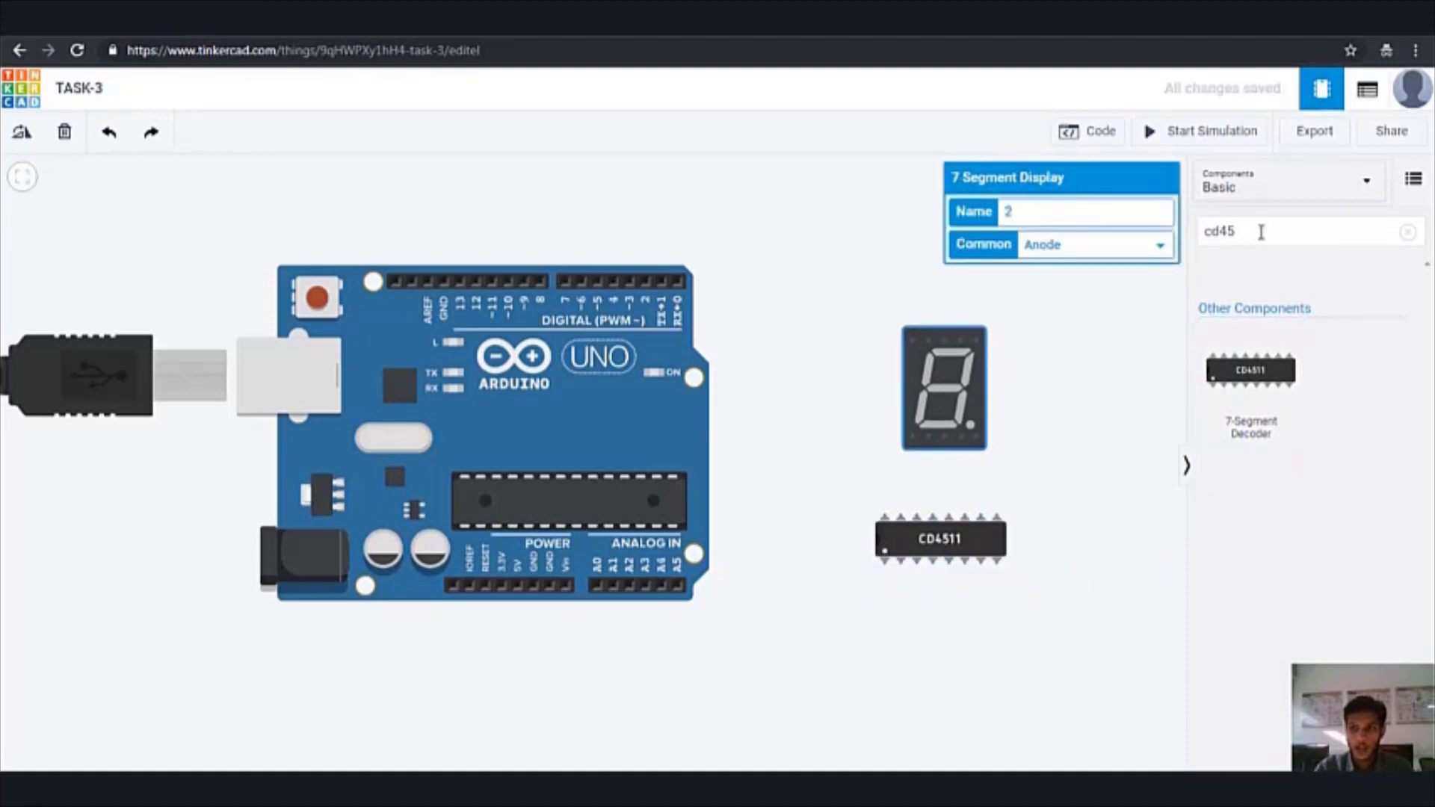
{"action": "left_click_drag", "start_coordinate": [1260, 233], "coordinate": [1193, 238]}
{"action": "type", "text": "resi"}
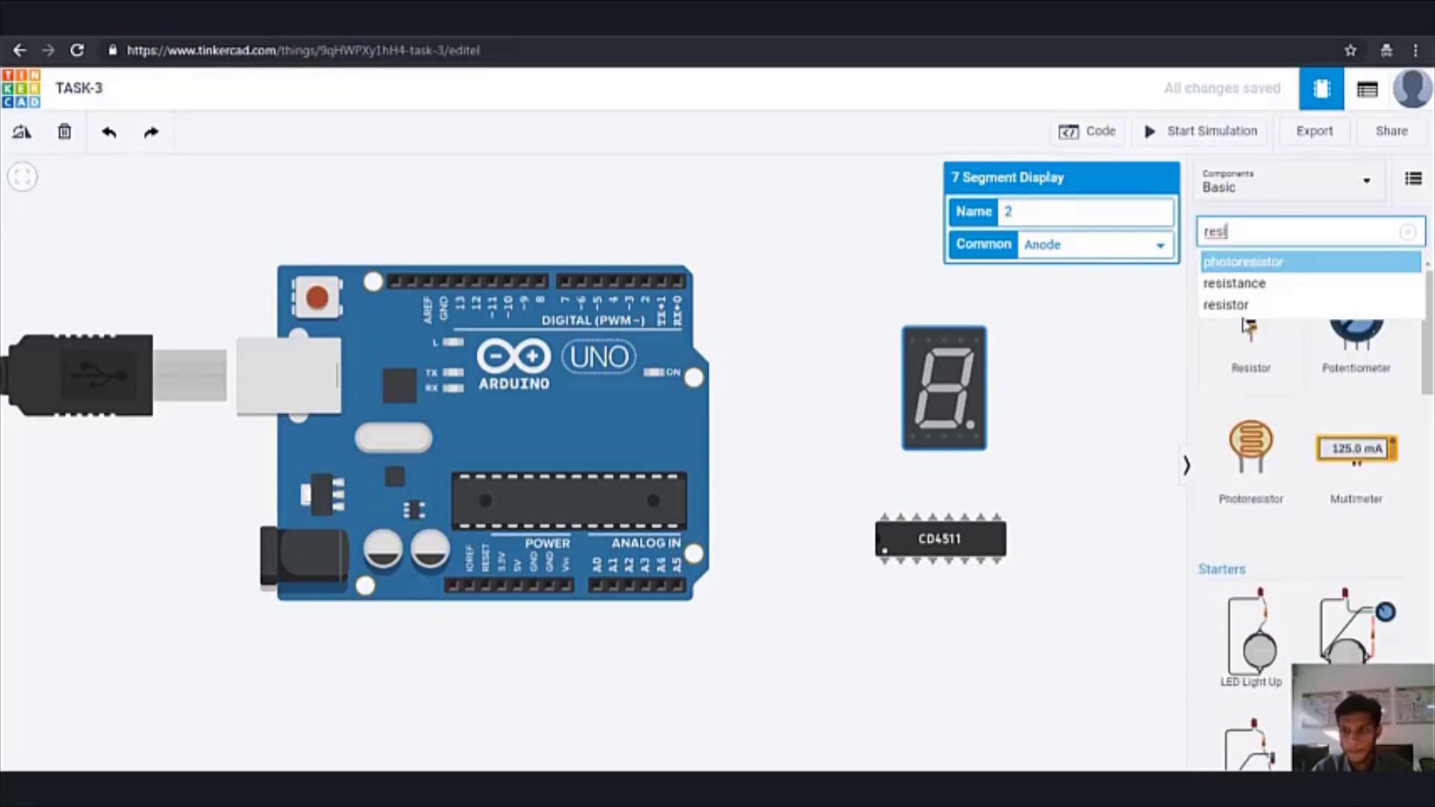
{"action": "left_click_drag", "start_coordinate": [1245, 327], "coordinate": [946, 254]}
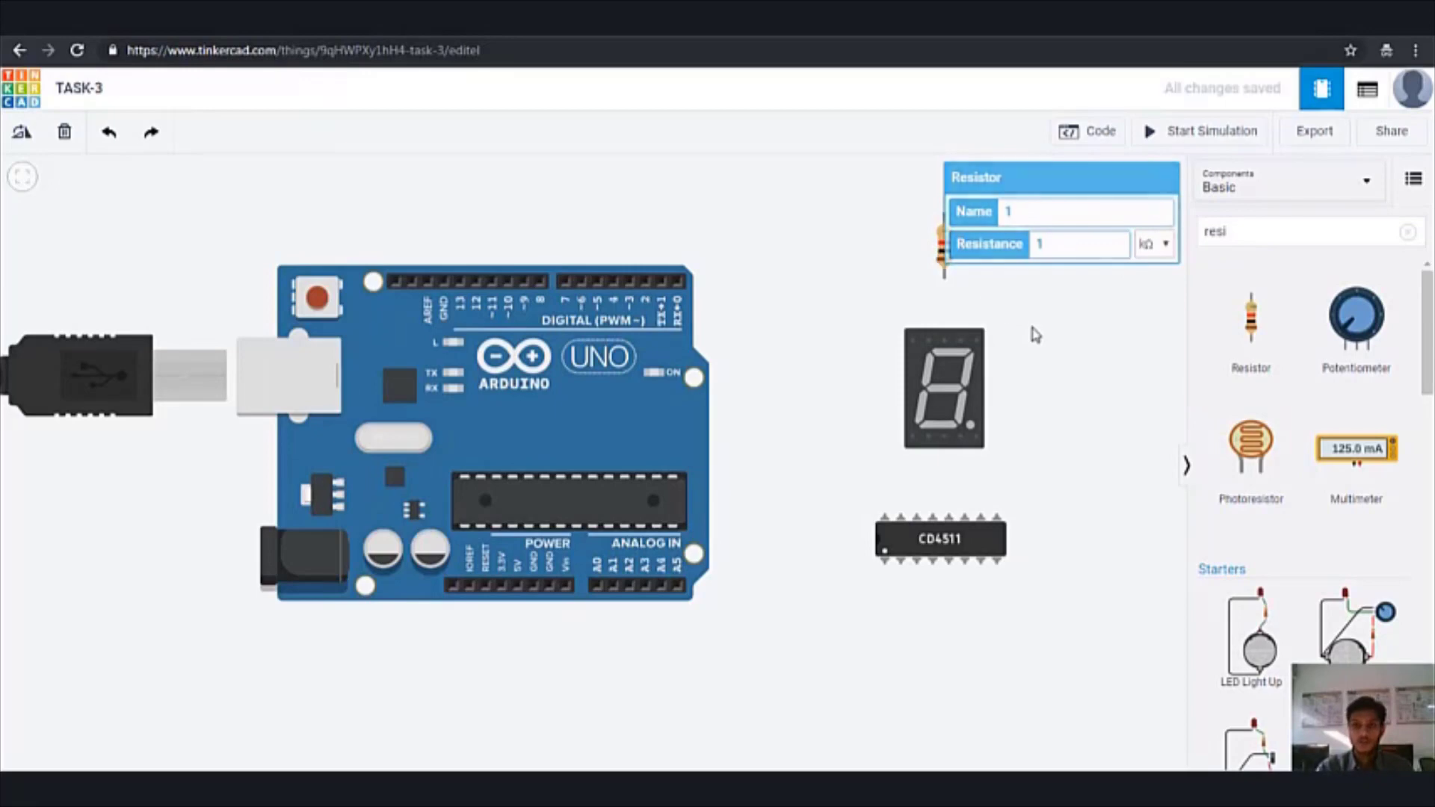
{"action": "left_click", "coordinate": [1031, 333]}
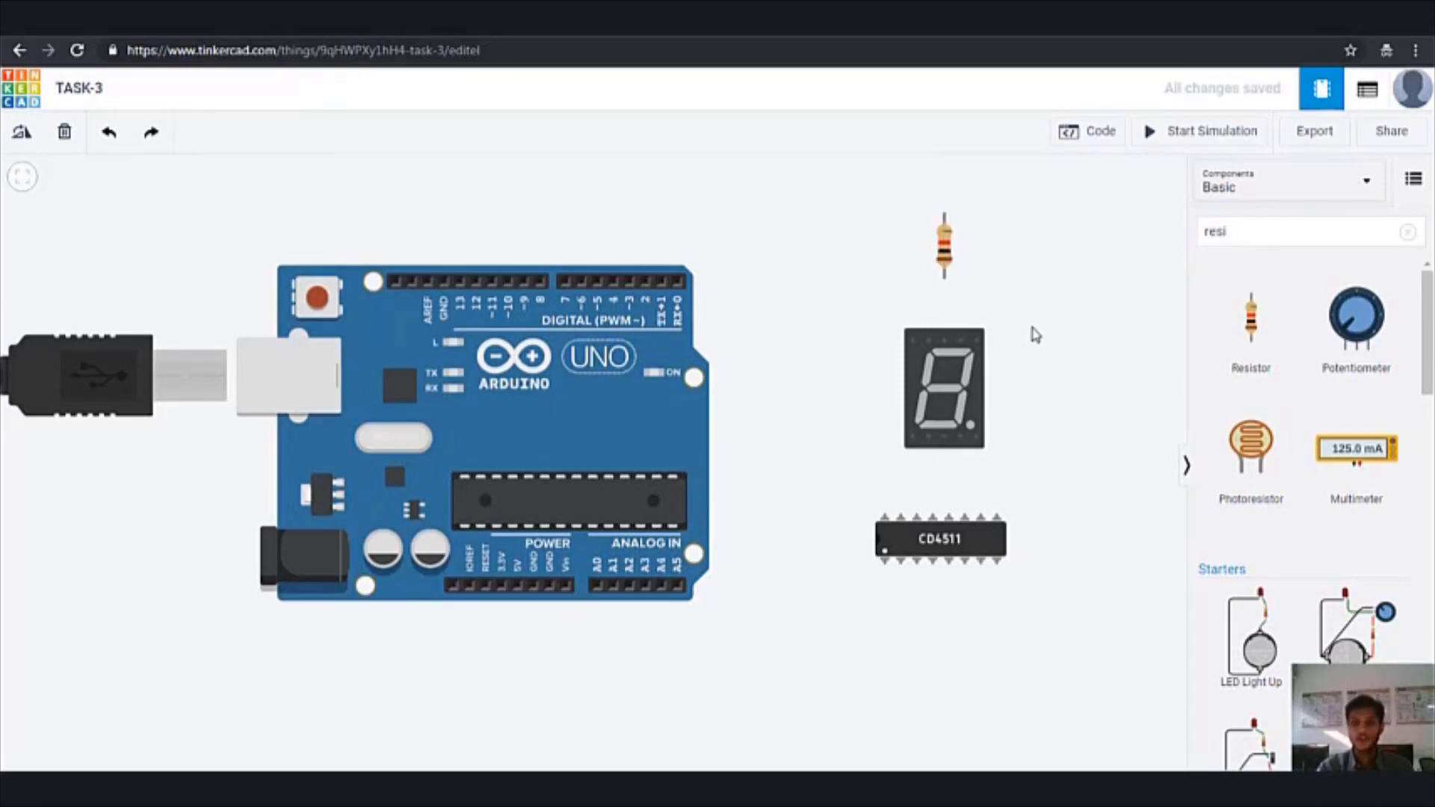
Set the 7-segment display's Common type to Cathode
{"action": "left_click", "coordinate": [948, 397]}
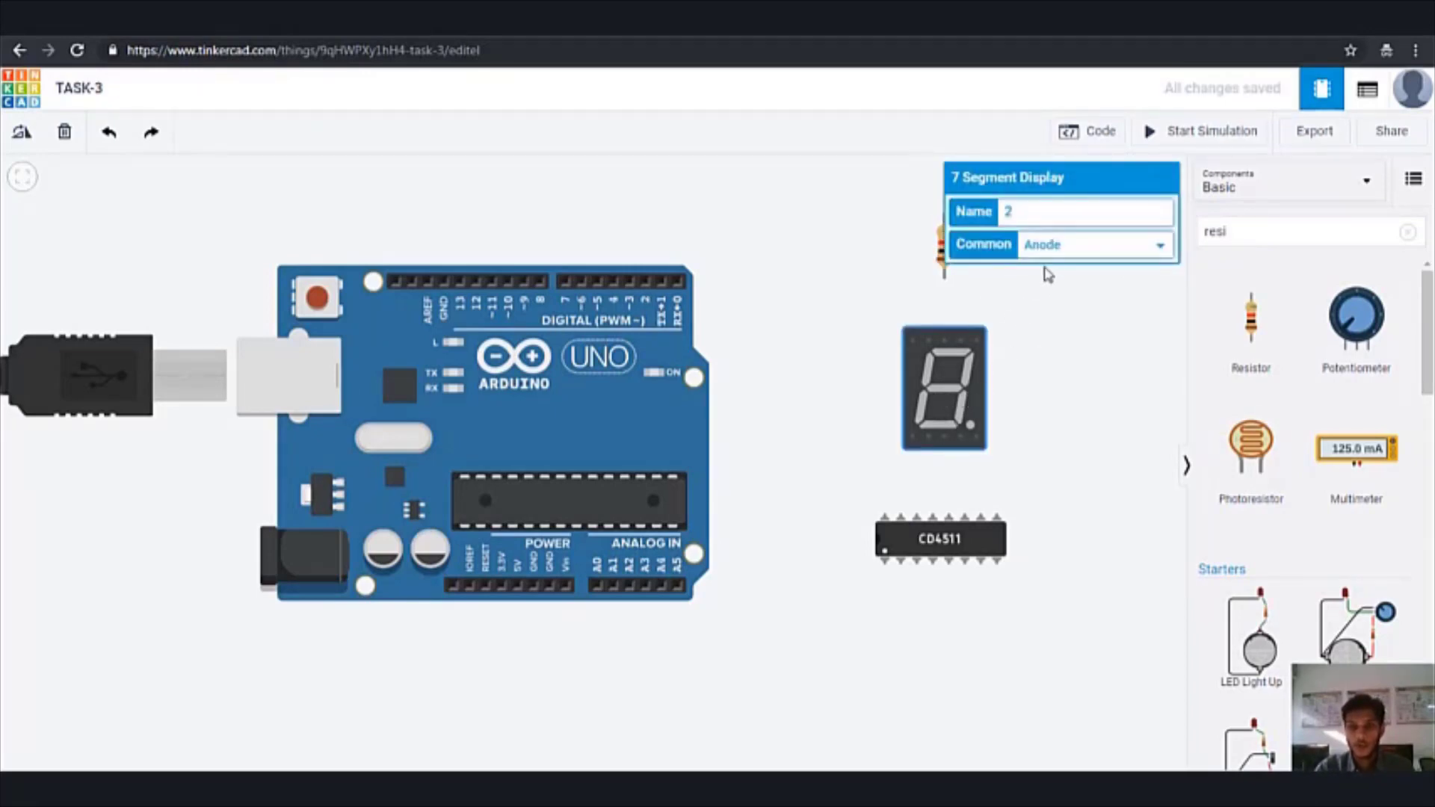
{"action": "left_click", "coordinate": [1052, 247]}
{"action": "left_click", "coordinate": [1052, 284]}
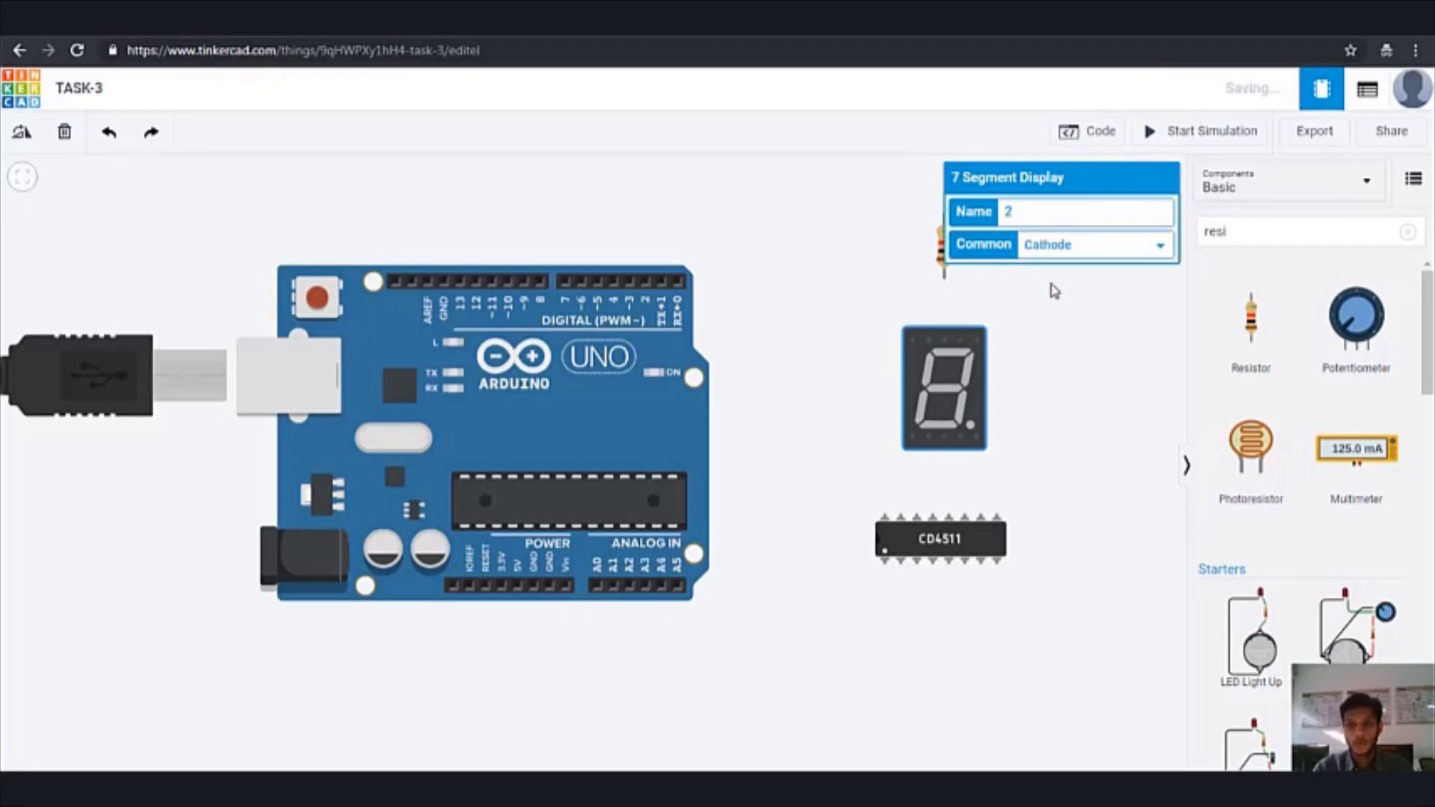
{"action": "left_click", "coordinate": [1052, 306]}
{"action": "left_click", "coordinate": [942, 254]}
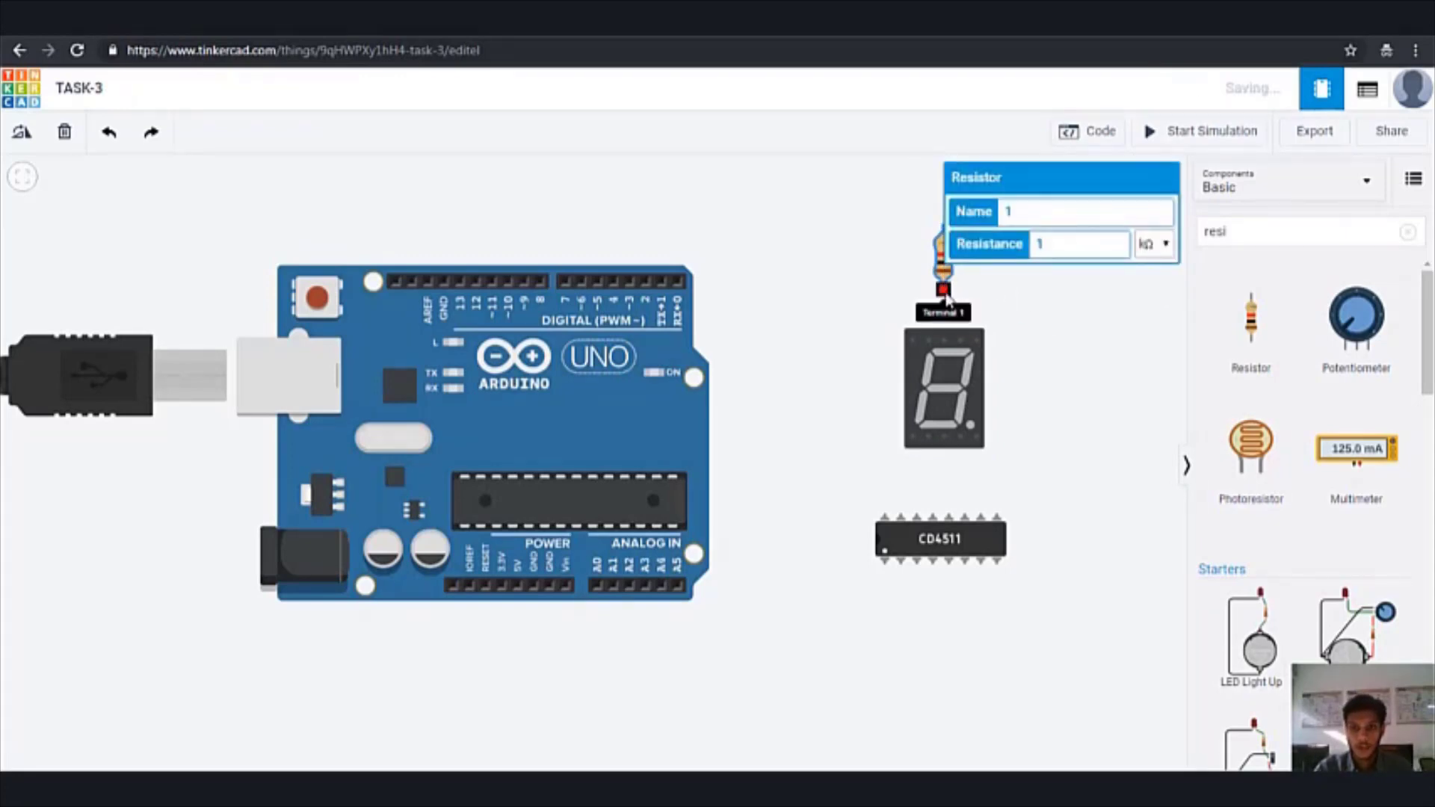
Wire the resistor's lower terminal to the display's common pin
{"action": "left_click", "coordinate": [943, 287]}
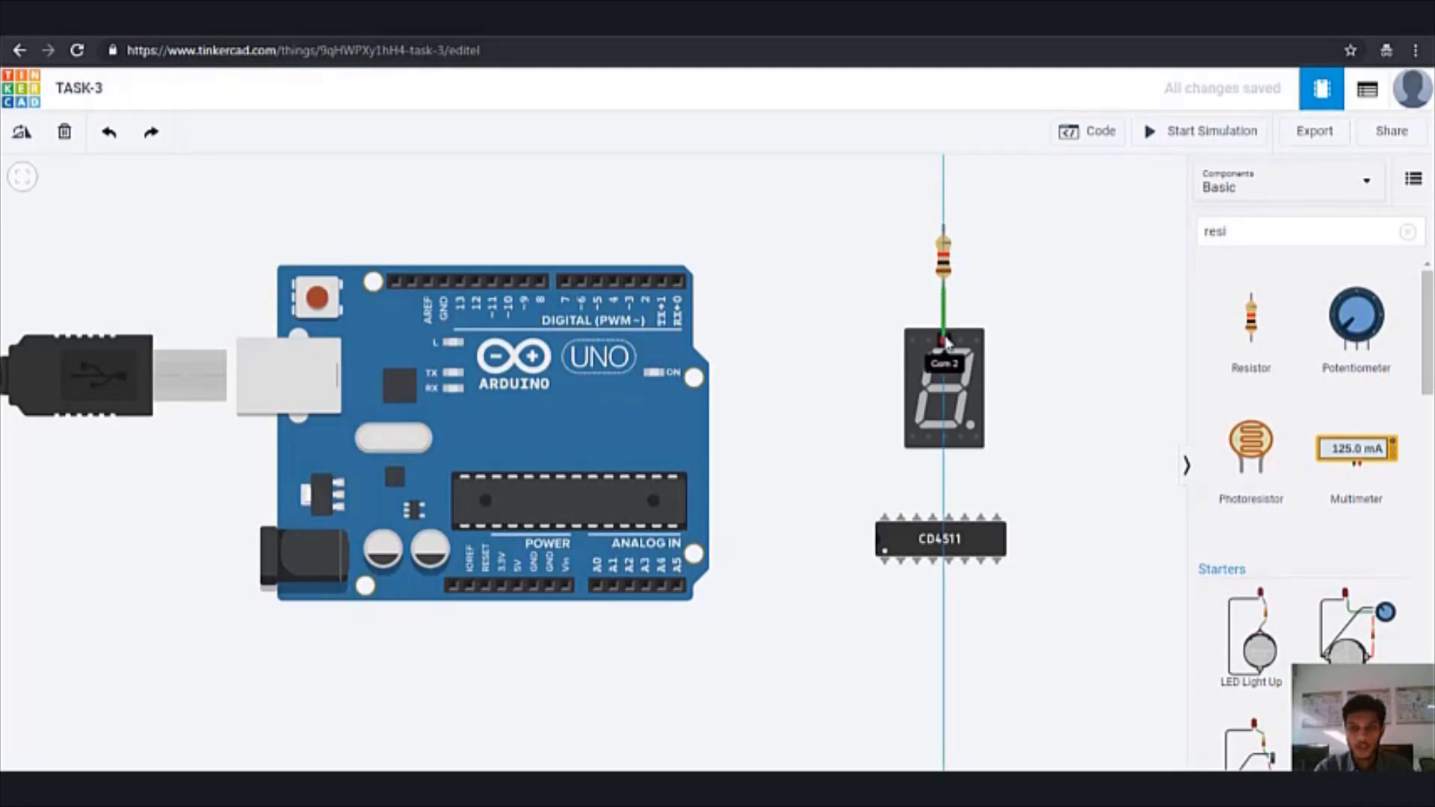
{"action": "left_click", "coordinate": [945, 341]}
{"action": "left_click", "coordinate": [945, 267]}
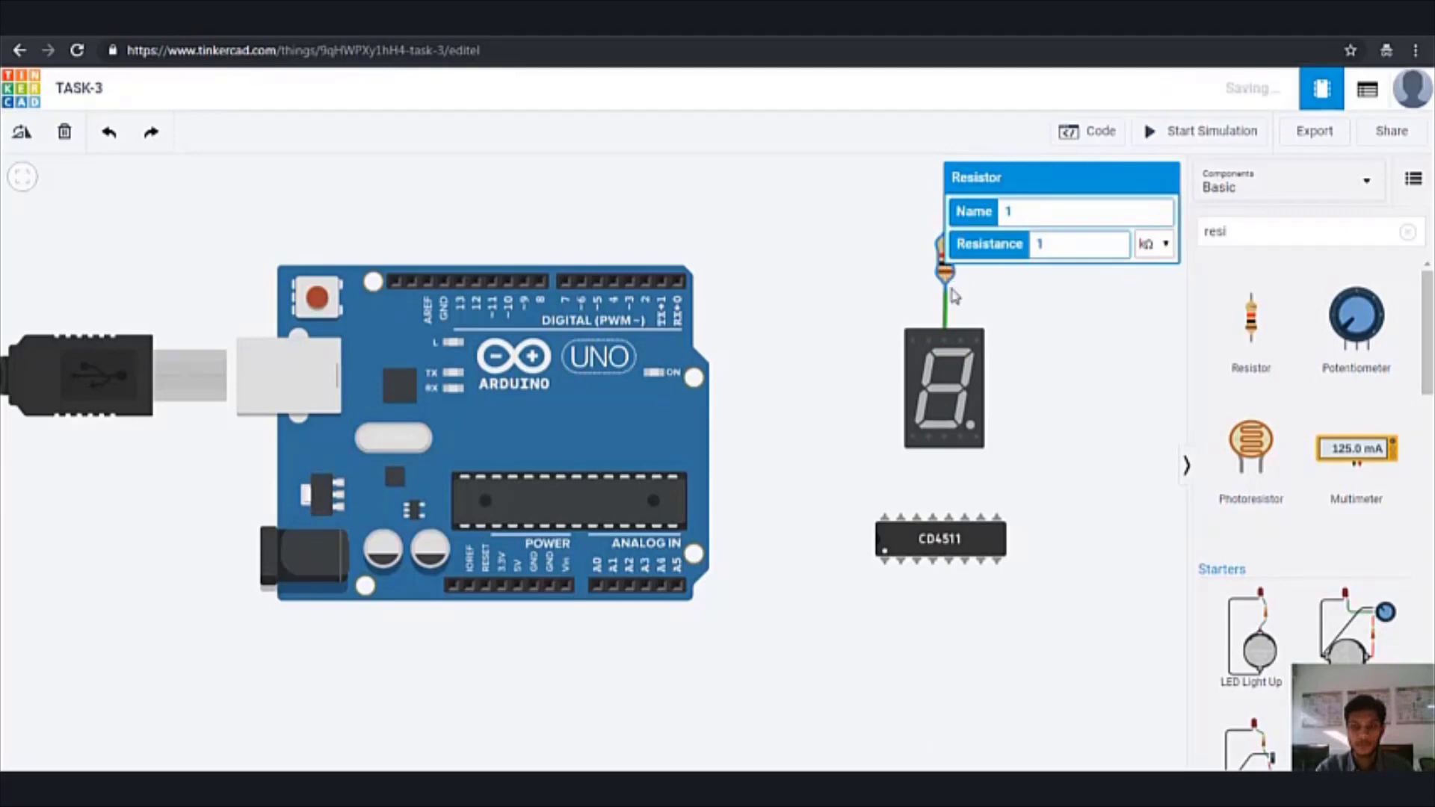
{"action": "left_click", "coordinate": [990, 293]}
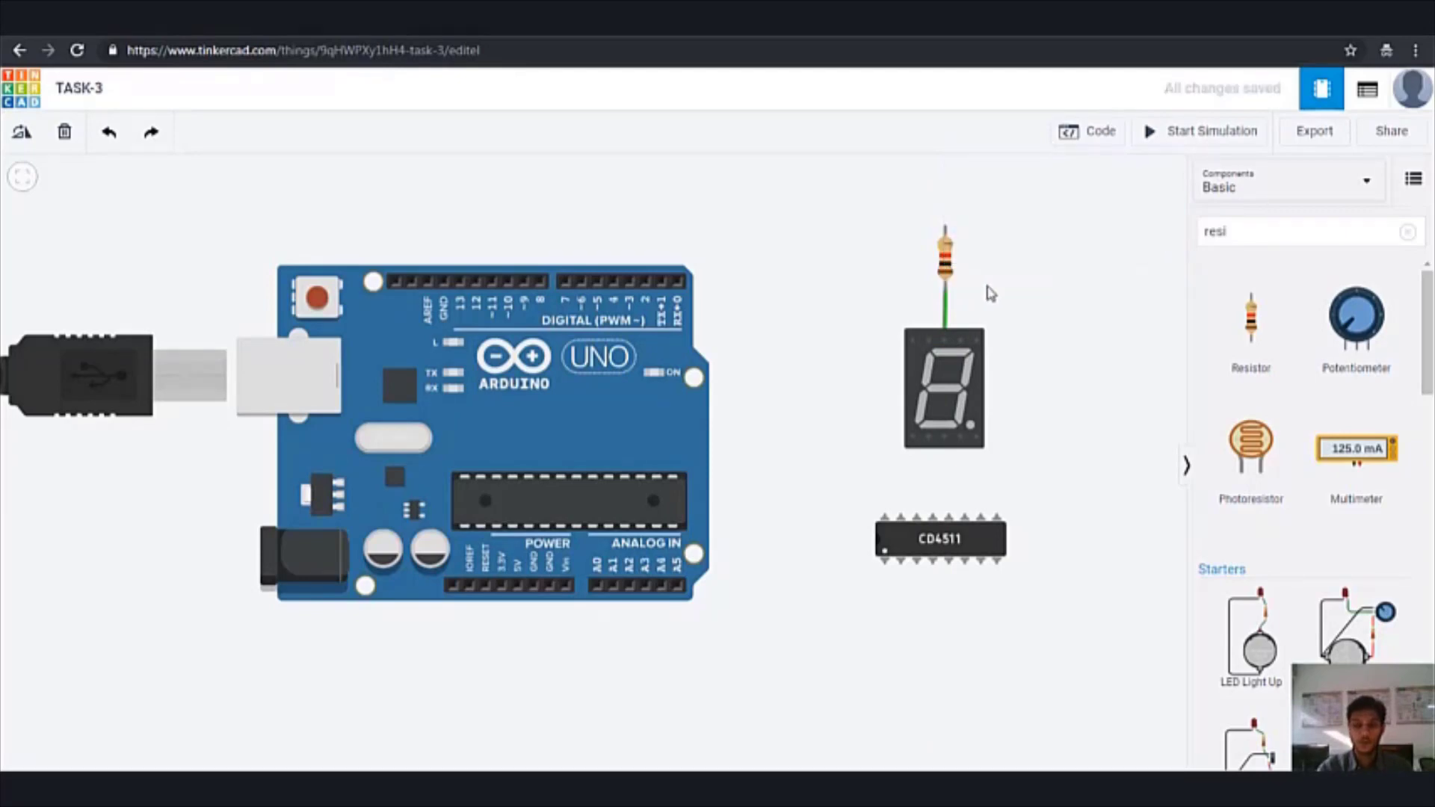
Nudge the CD4511 chip slightly right and down
{"action": "left_click", "coordinate": [938, 539]}
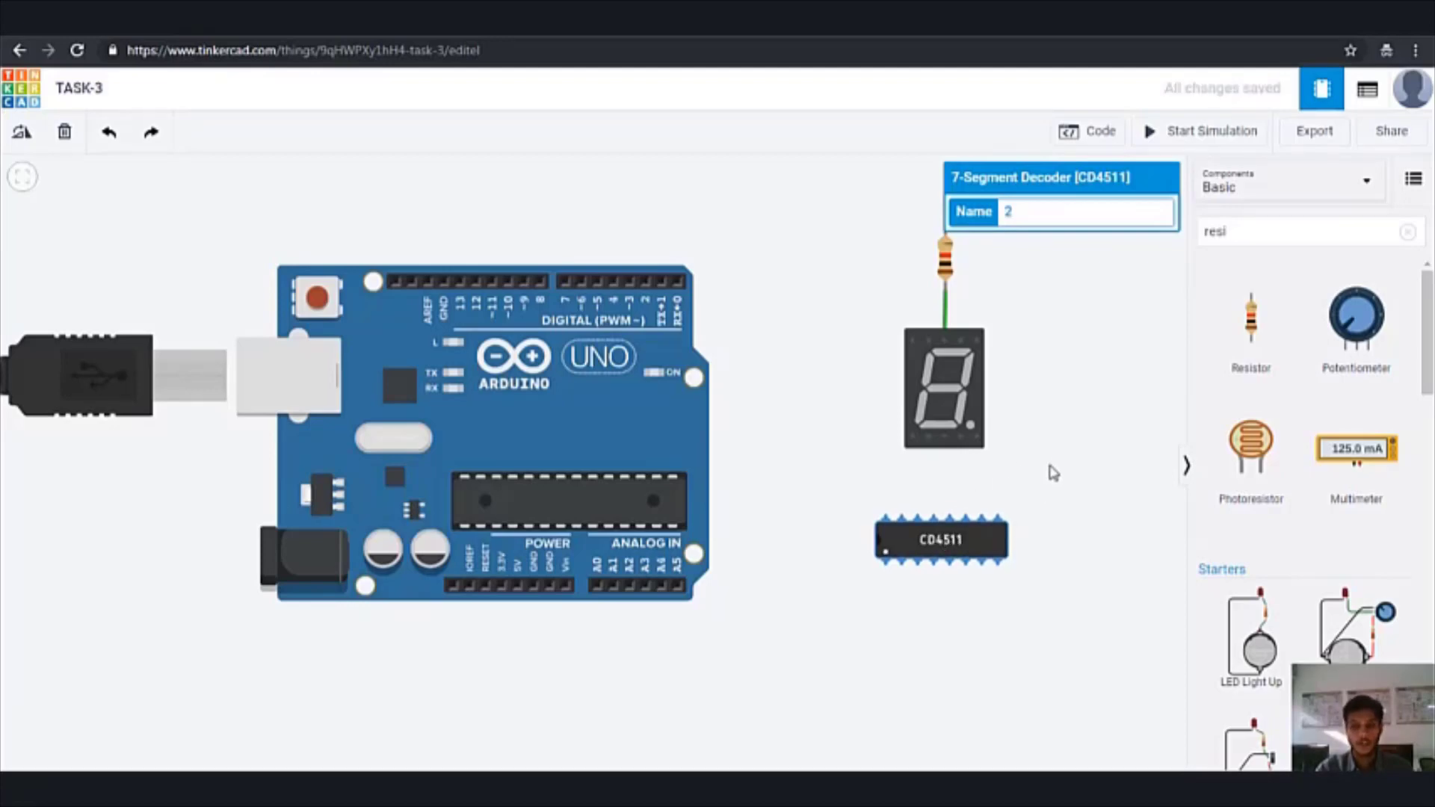
{"action": "left_click", "coordinate": [1054, 472]}
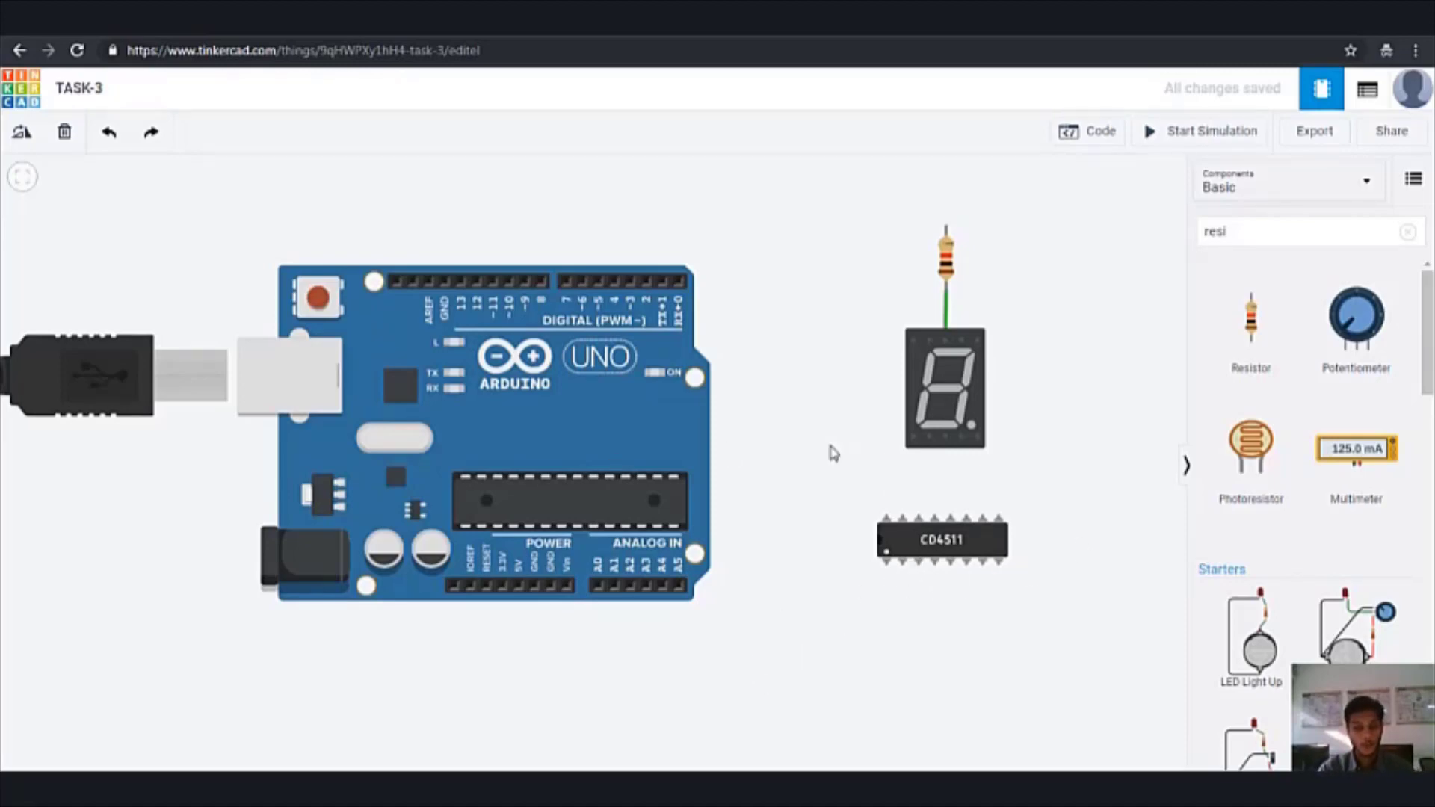
{"action": "left_click", "coordinate": [964, 557]}
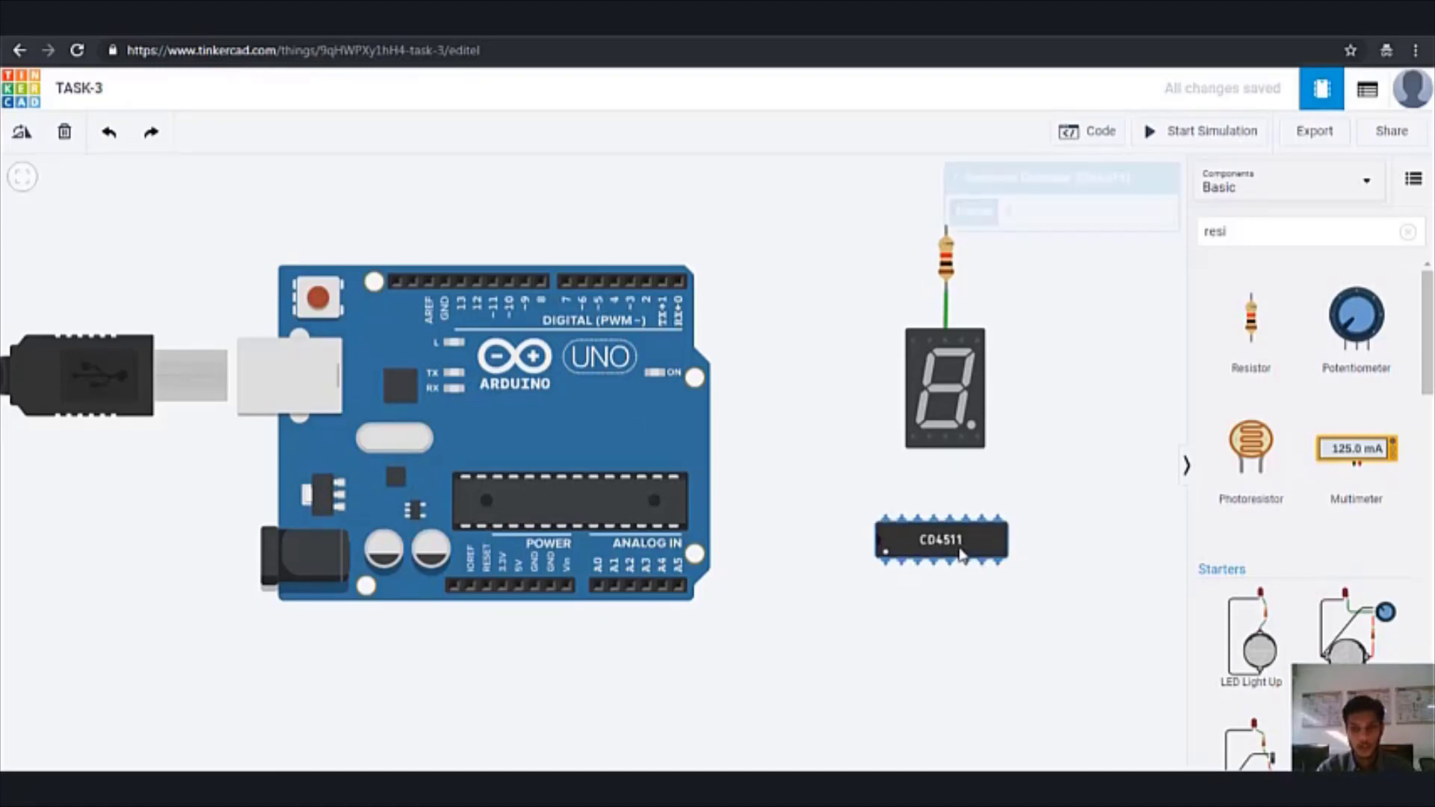
{"action": "left_click_drag", "start_coordinate": [964, 556], "coordinate": [968, 559]}
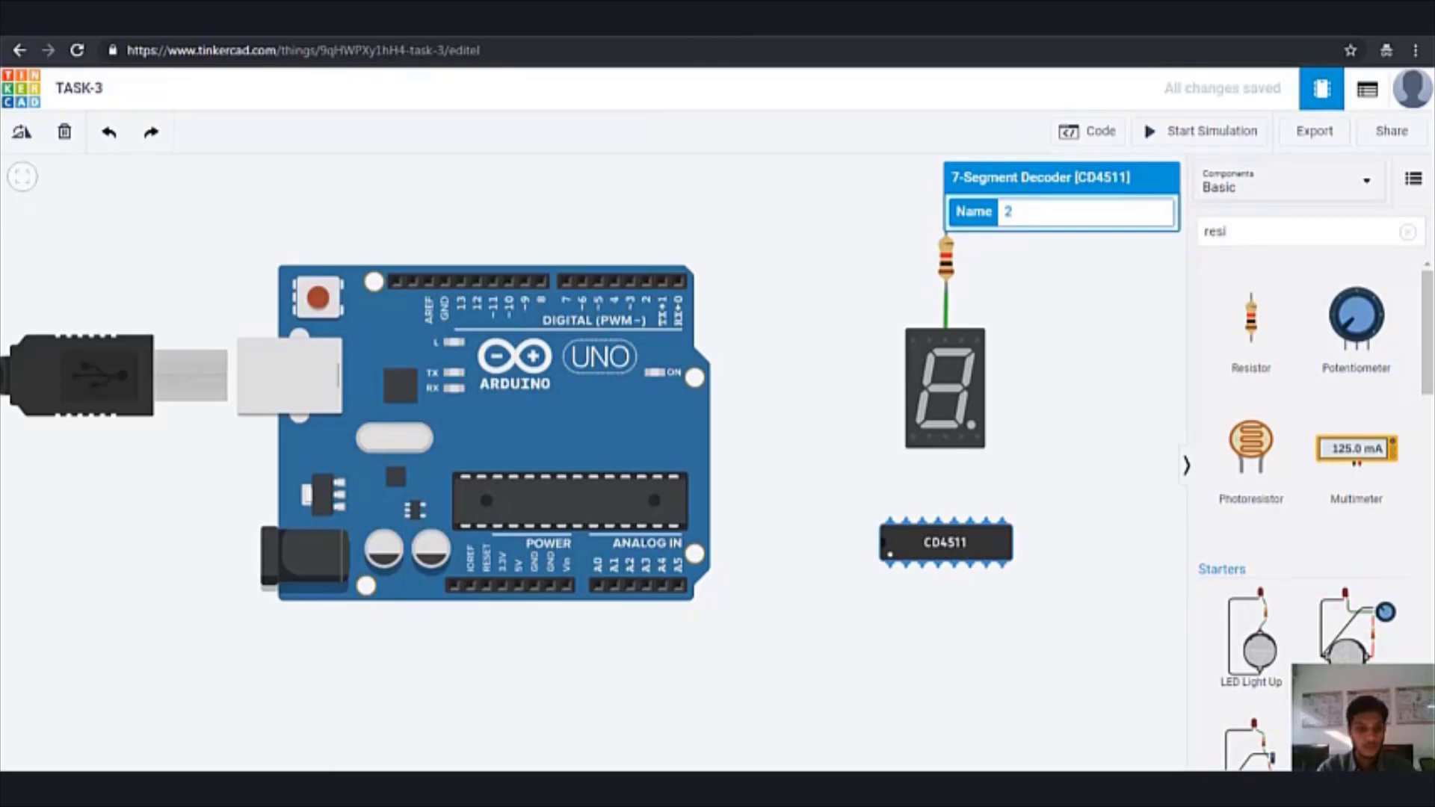
{"action": "key", "text": "alt+Tab"}
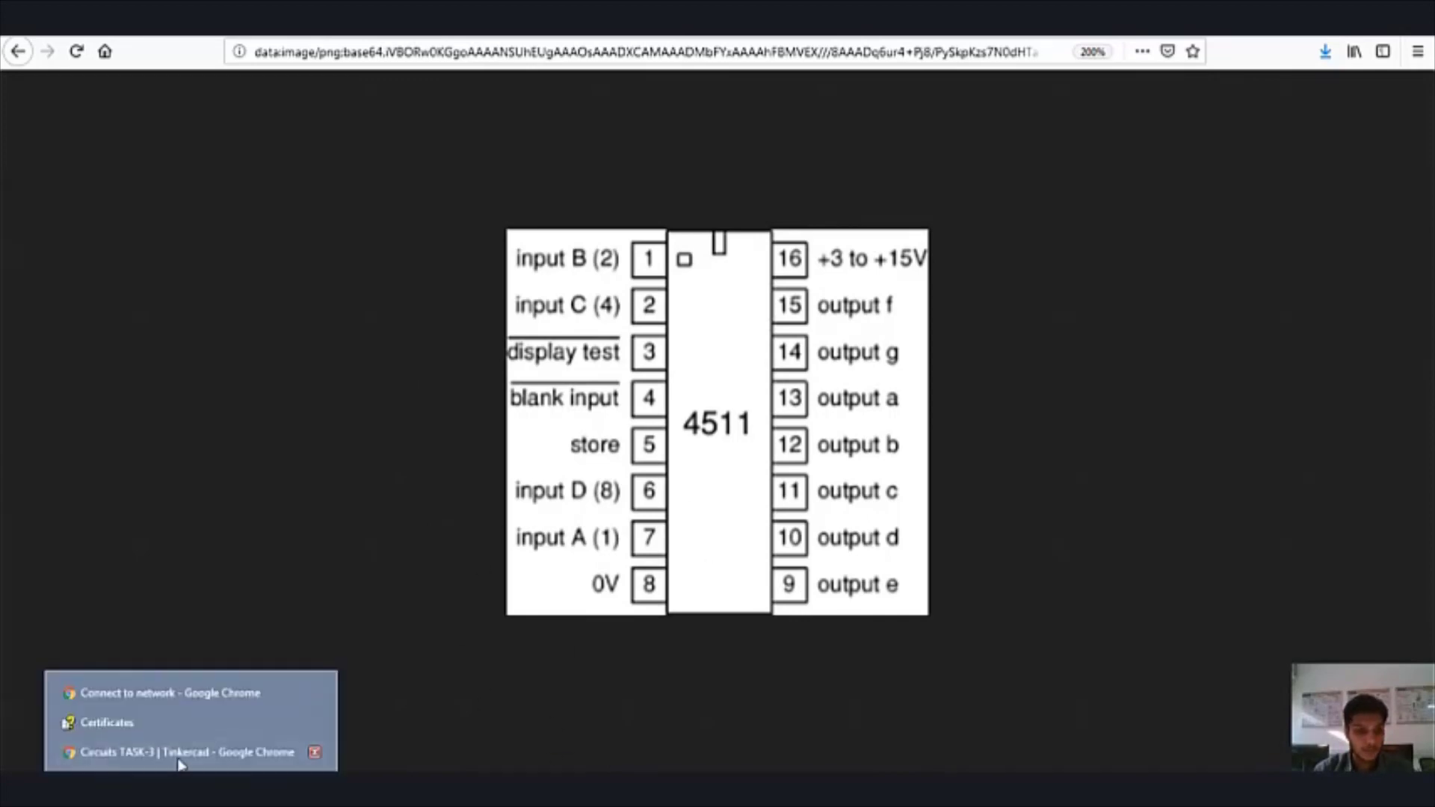
{"action": "left_click", "coordinate": [179, 759]}
{"action": "left_click", "coordinate": [1083, 390]}
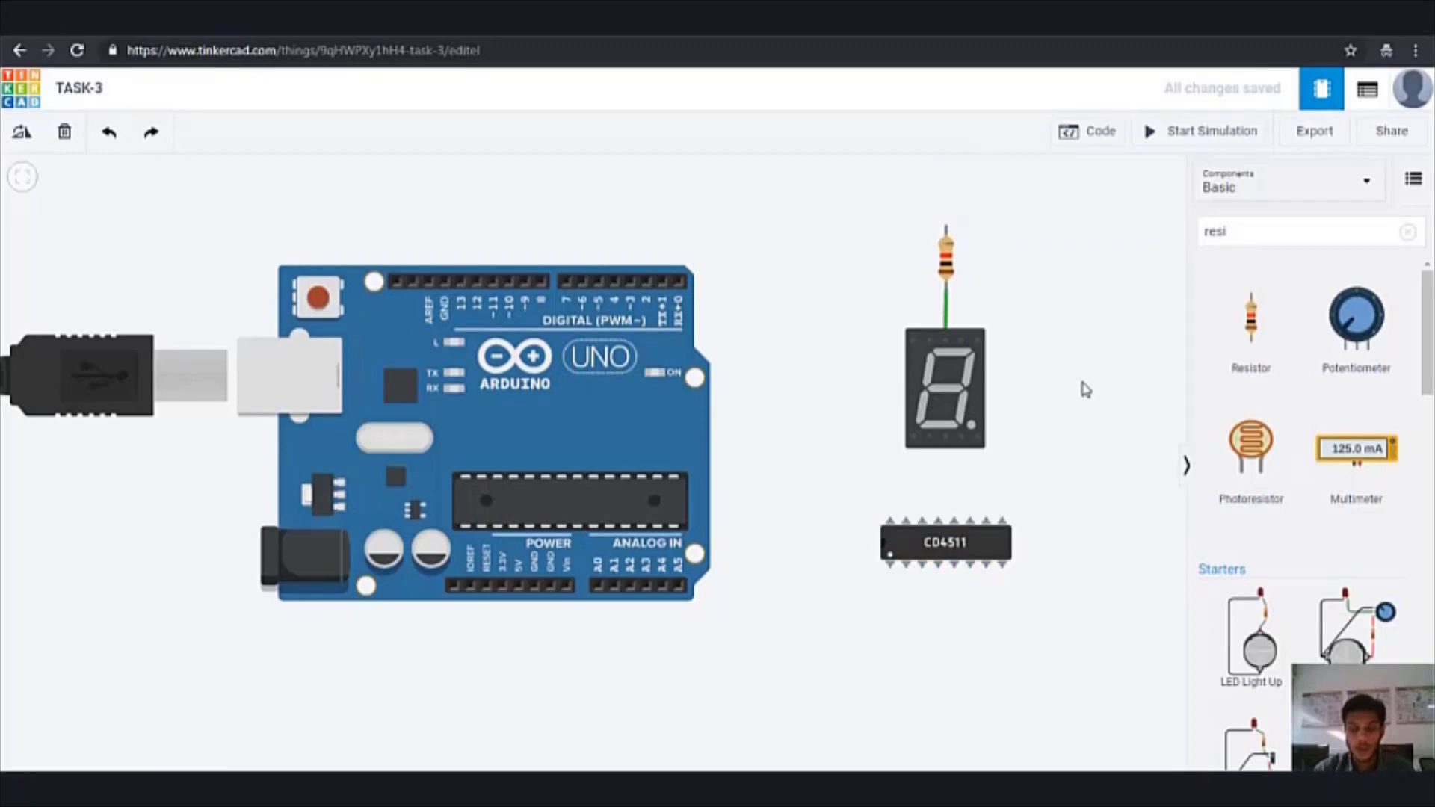
Loop a short wire under the CD4511 between two adjacent bottom pins, checking the pinout image
{"action": "left_click", "coordinate": [937, 569]}
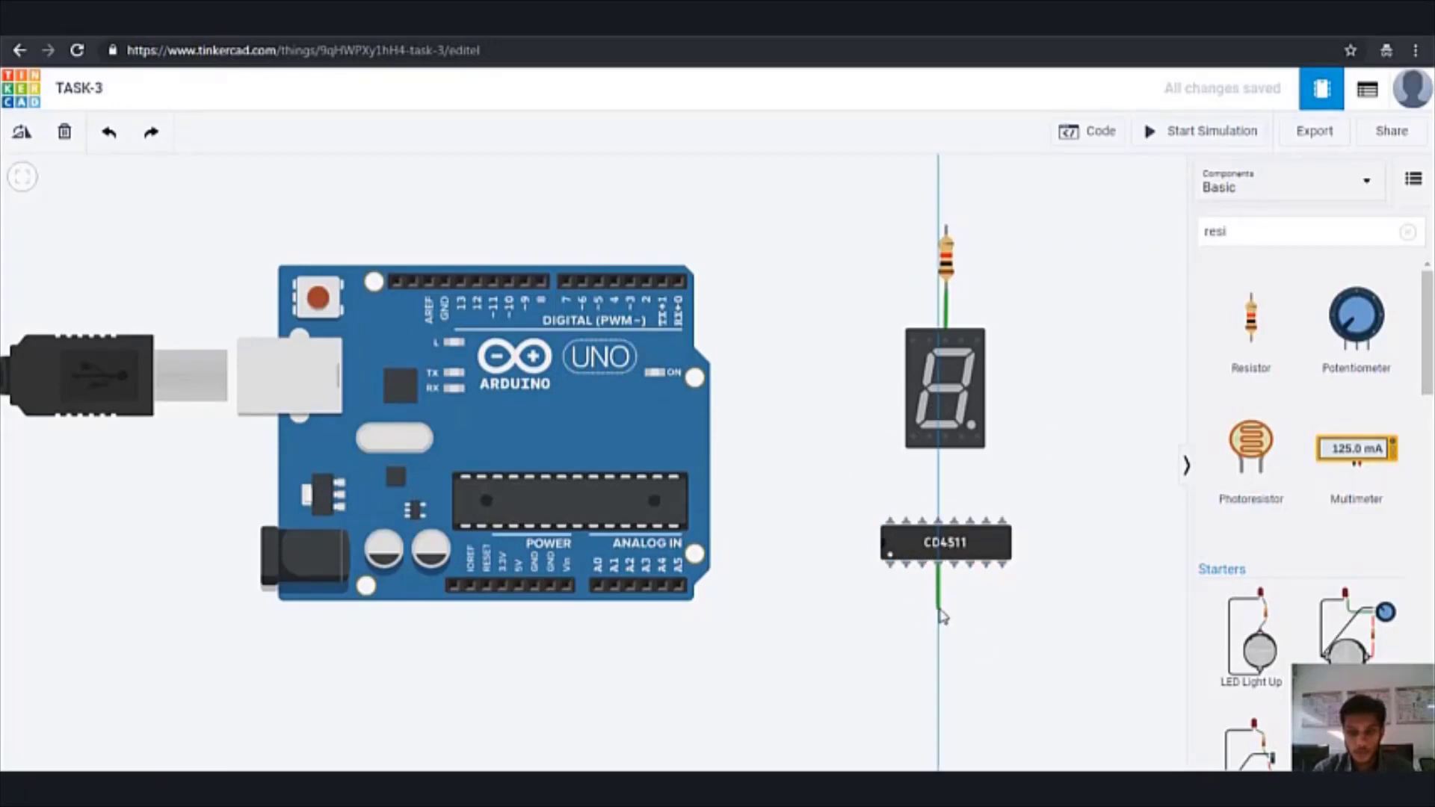
{"action": "left_click", "coordinate": [939, 597]}
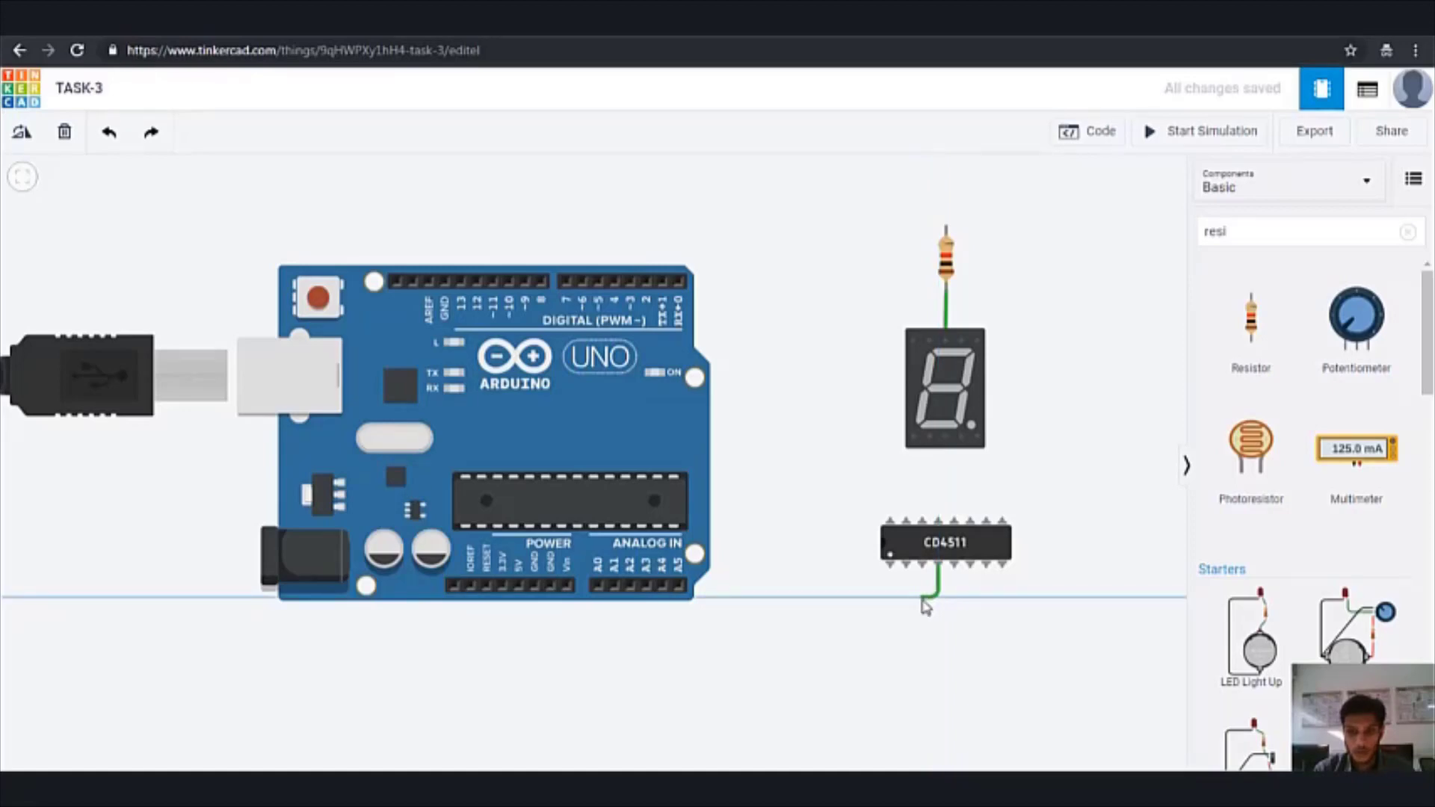
{"action": "left_click", "coordinate": [922, 569]}
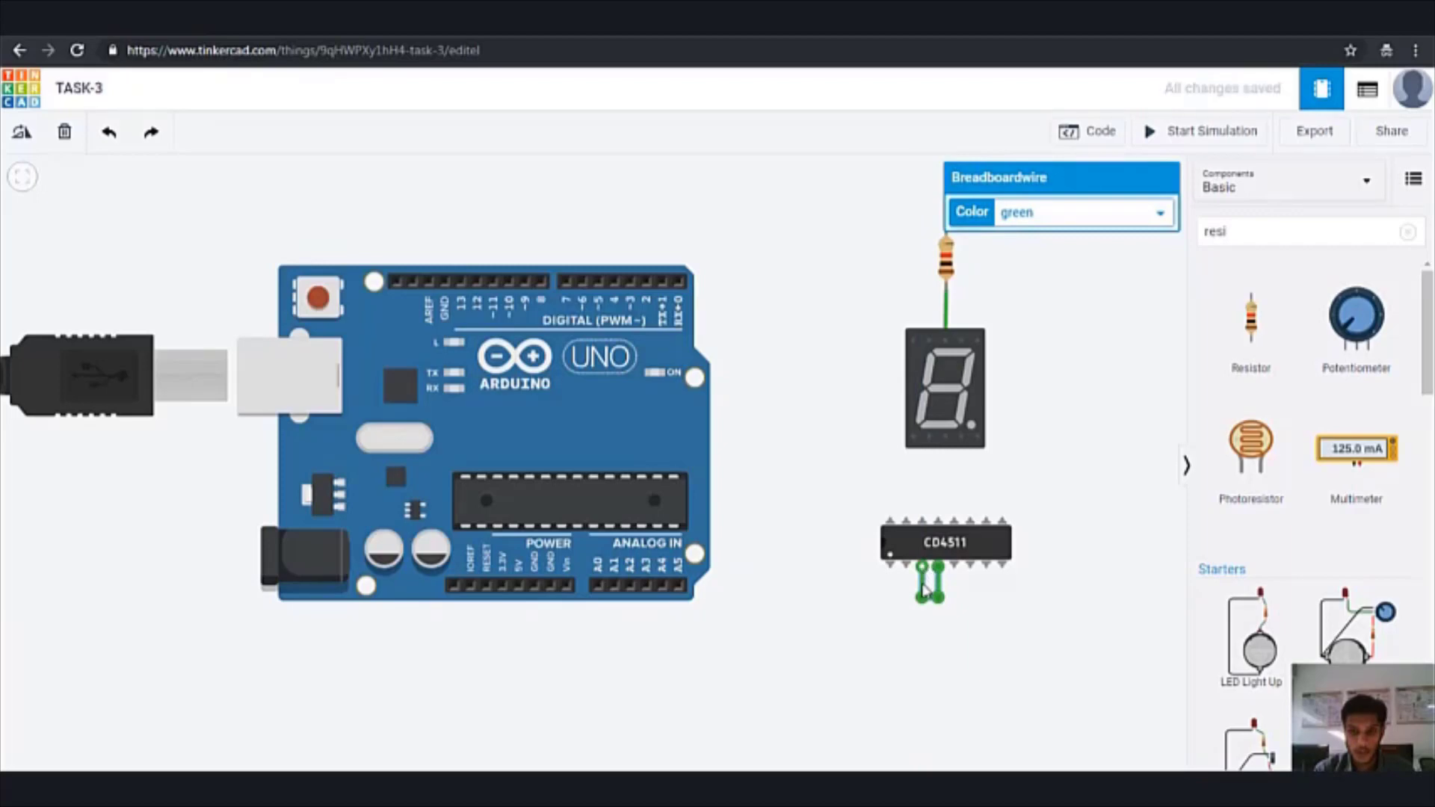
{"action": "left_click", "coordinate": [890, 618]}
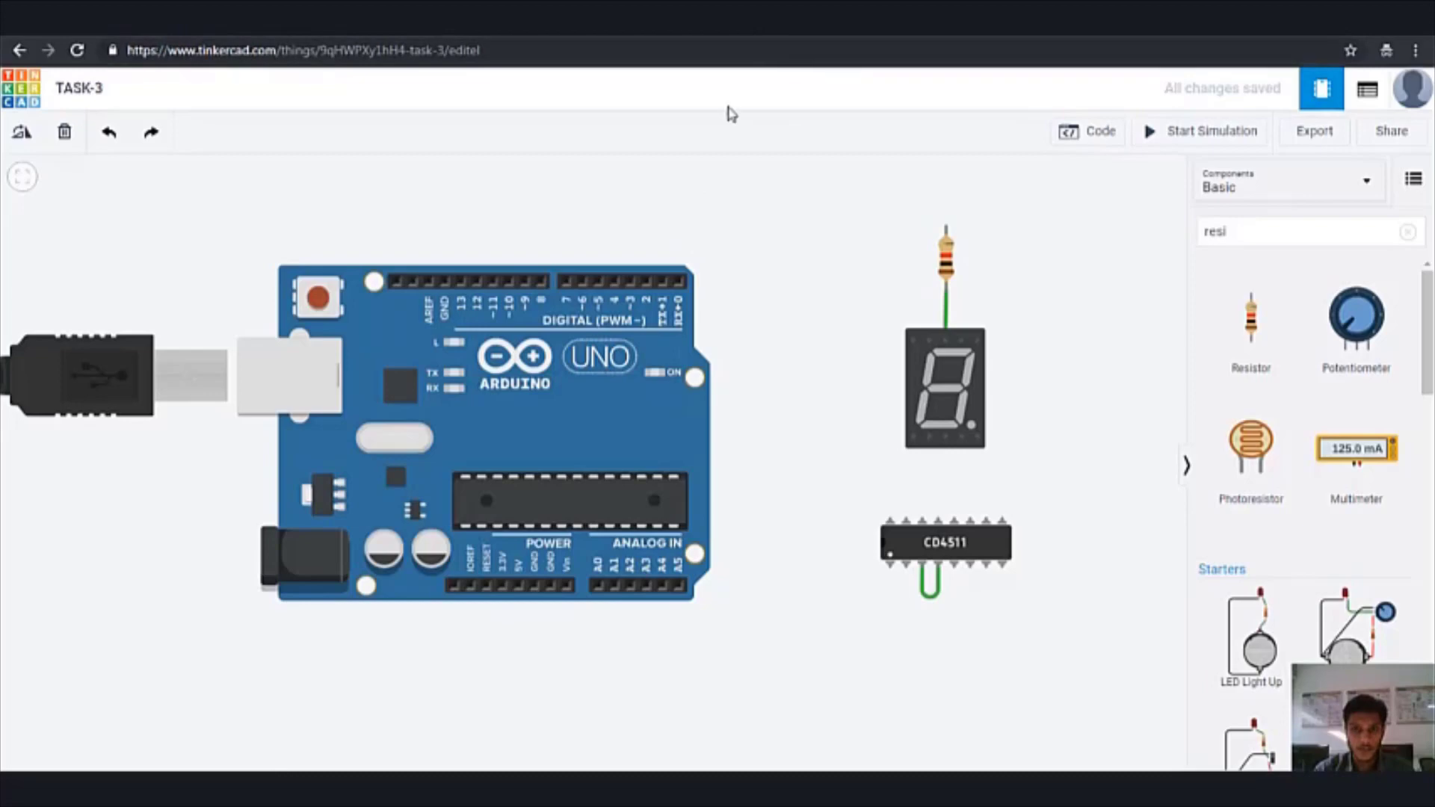
{"action": "key", "text": "alt+Tab"}
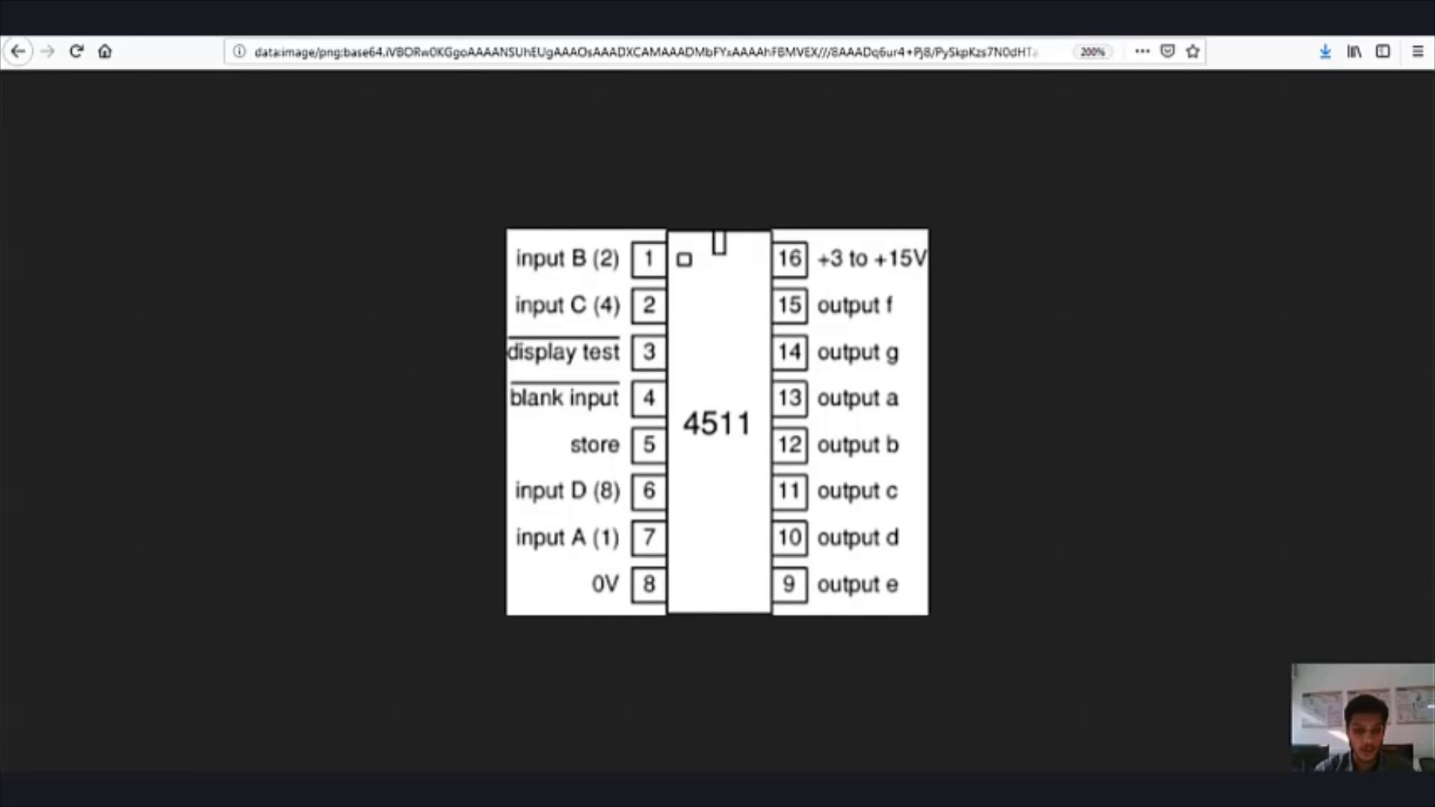
{"action": "key", "text": "alt+Tab"}
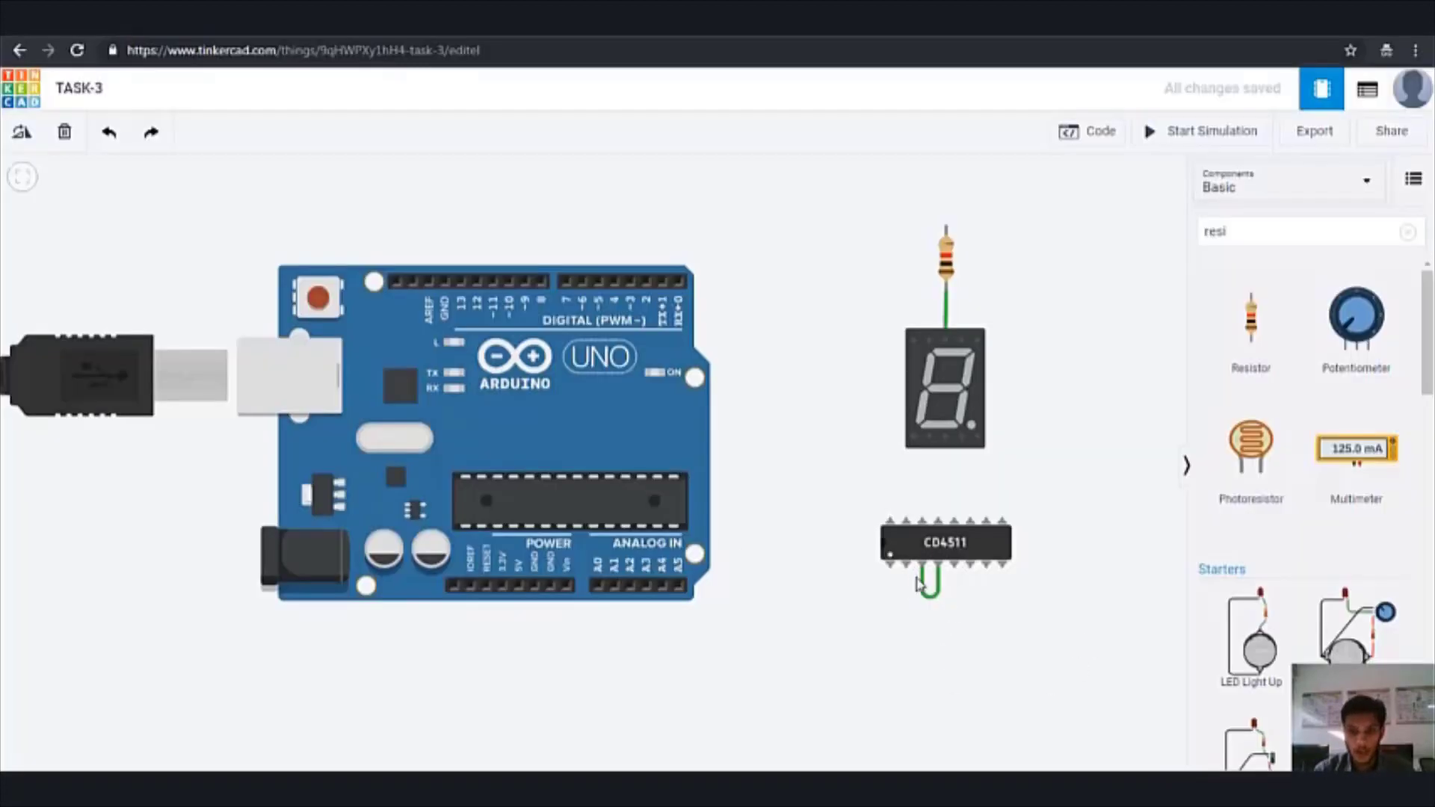
Route the wire left around the chip and up to the CD4511's top-left pin
{"action": "left_click", "coordinate": [923, 621]}
{"action": "left_click", "coordinate": [857, 624]}
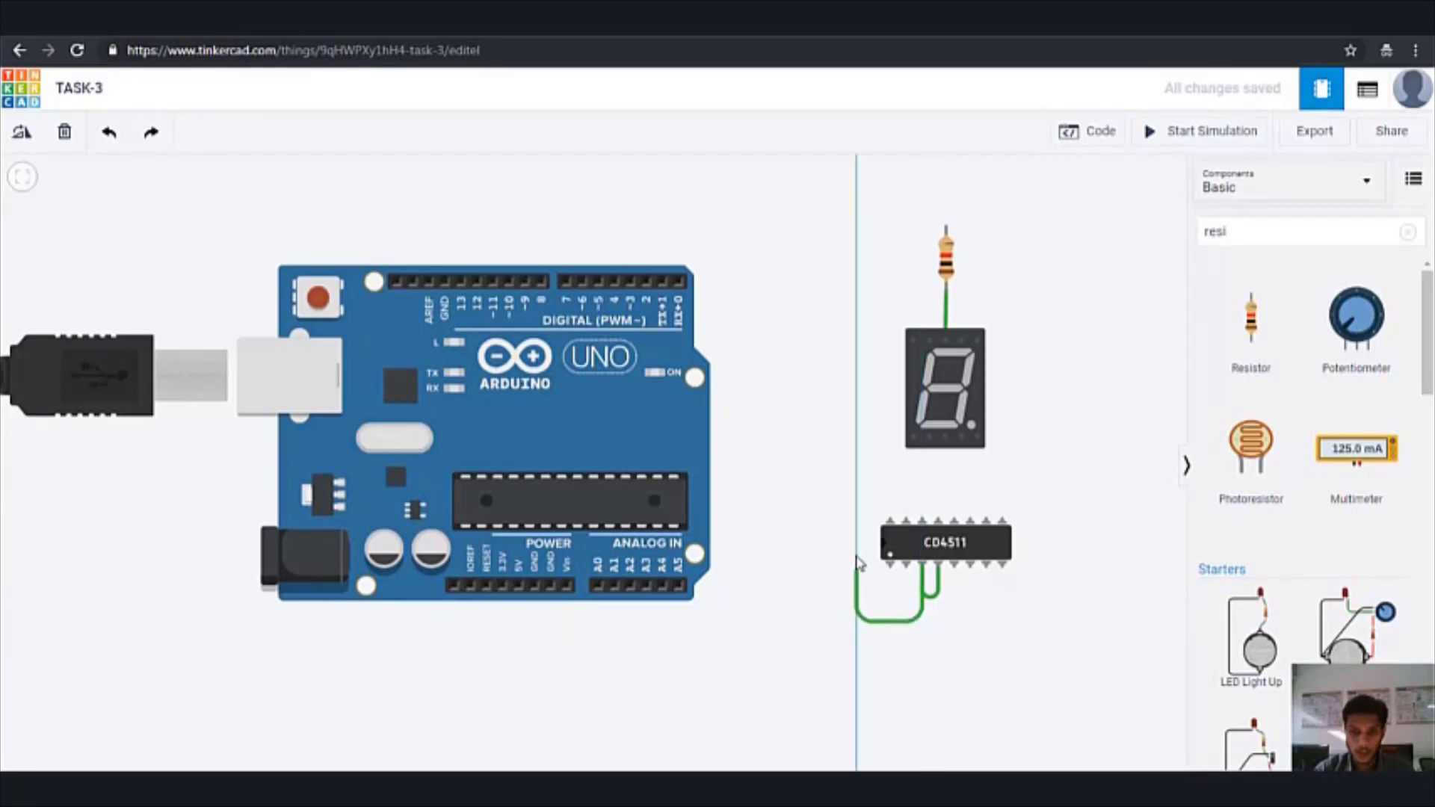
{"action": "left_click", "coordinate": [859, 510]}
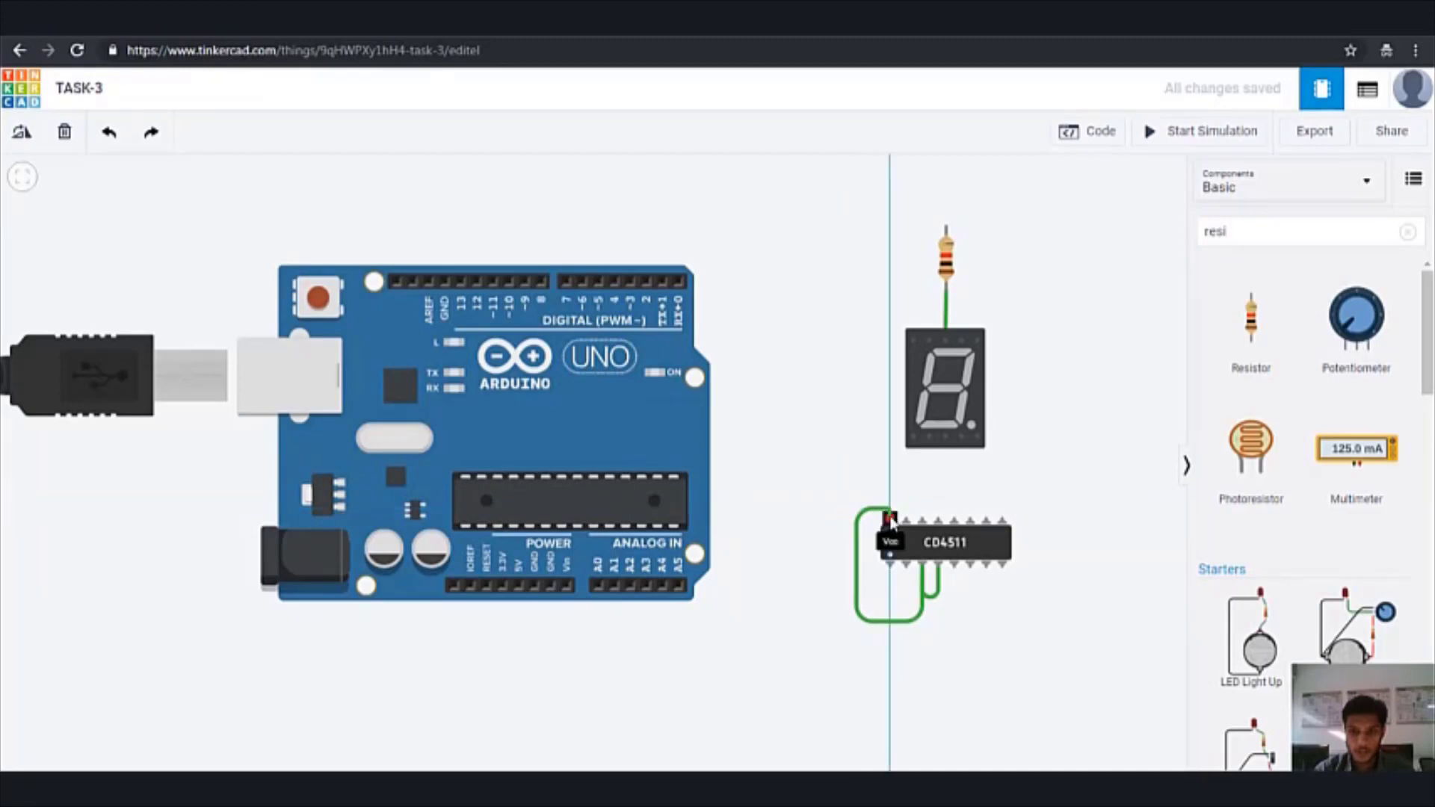
{"action": "left_click", "coordinate": [890, 518]}
{"action": "left_click", "coordinate": [1024, 473]}
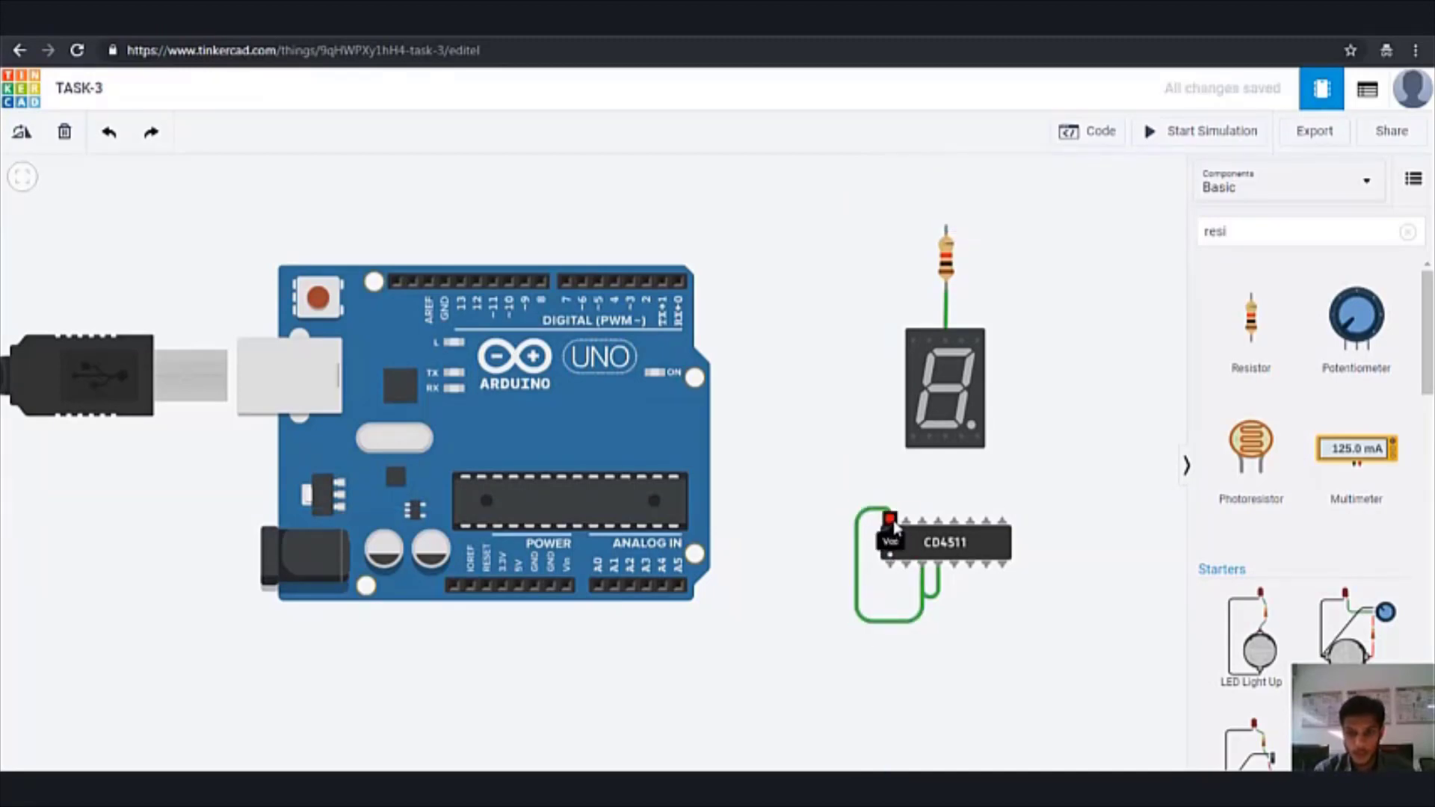
Wire the CD4511 Vcc pin across to the Arduino's 5V pin, then recheck the pin diagram
{"action": "left_click", "coordinate": [890, 518]}
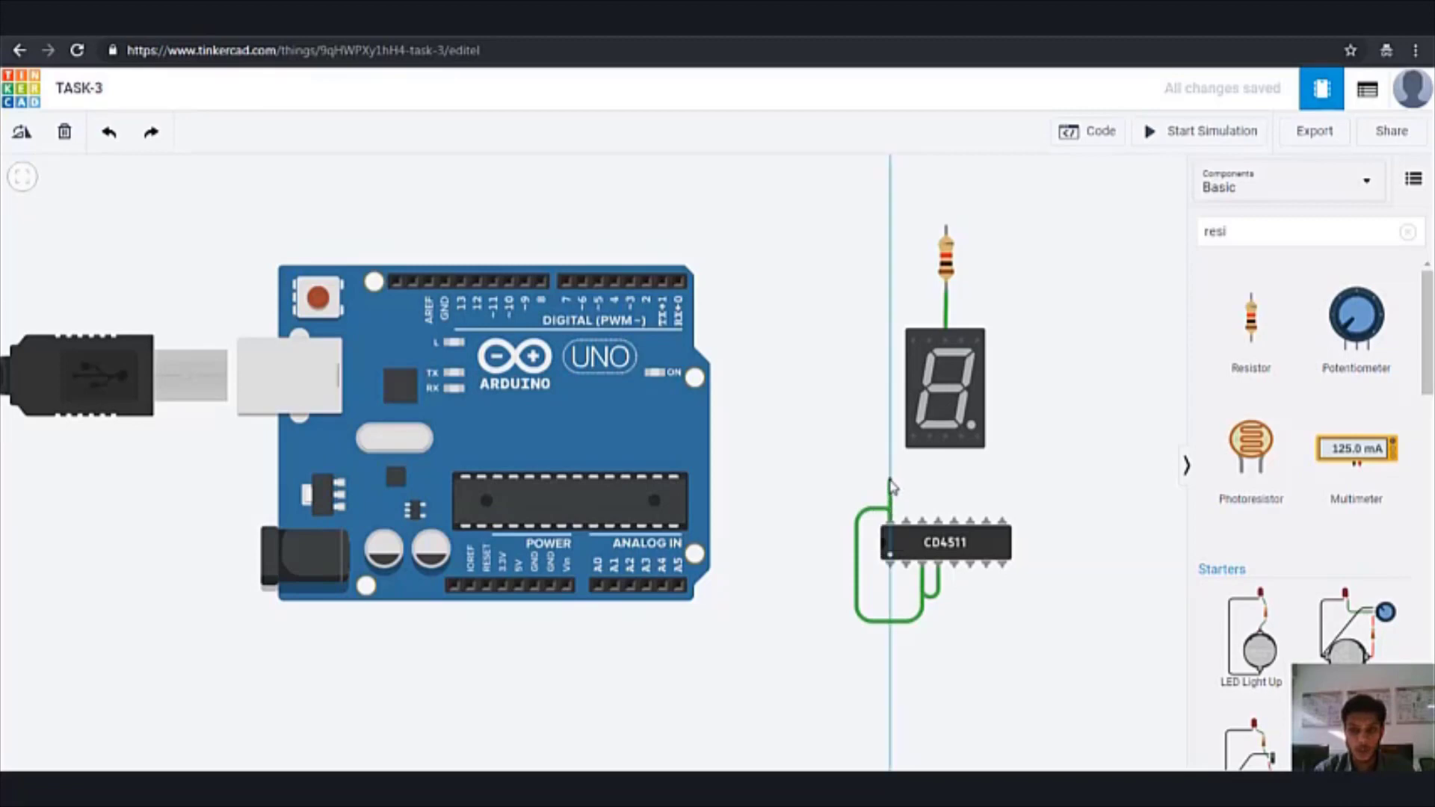
{"action": "left_click", "coordinate": [889, 479]}
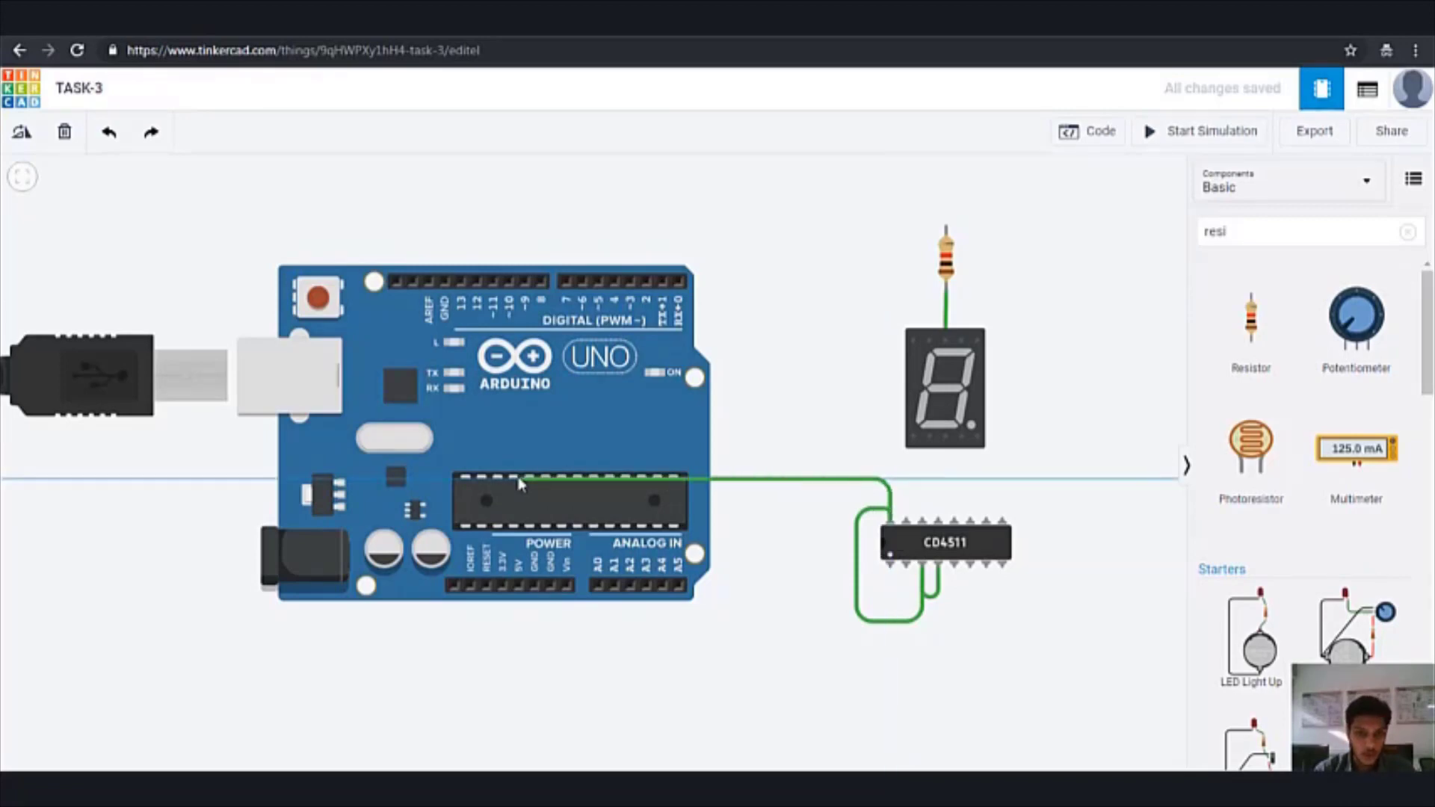
{"action": "left_click", "coordinate": [519, 479]}
{"action": "left_click", "coordinate": [516, 586]}
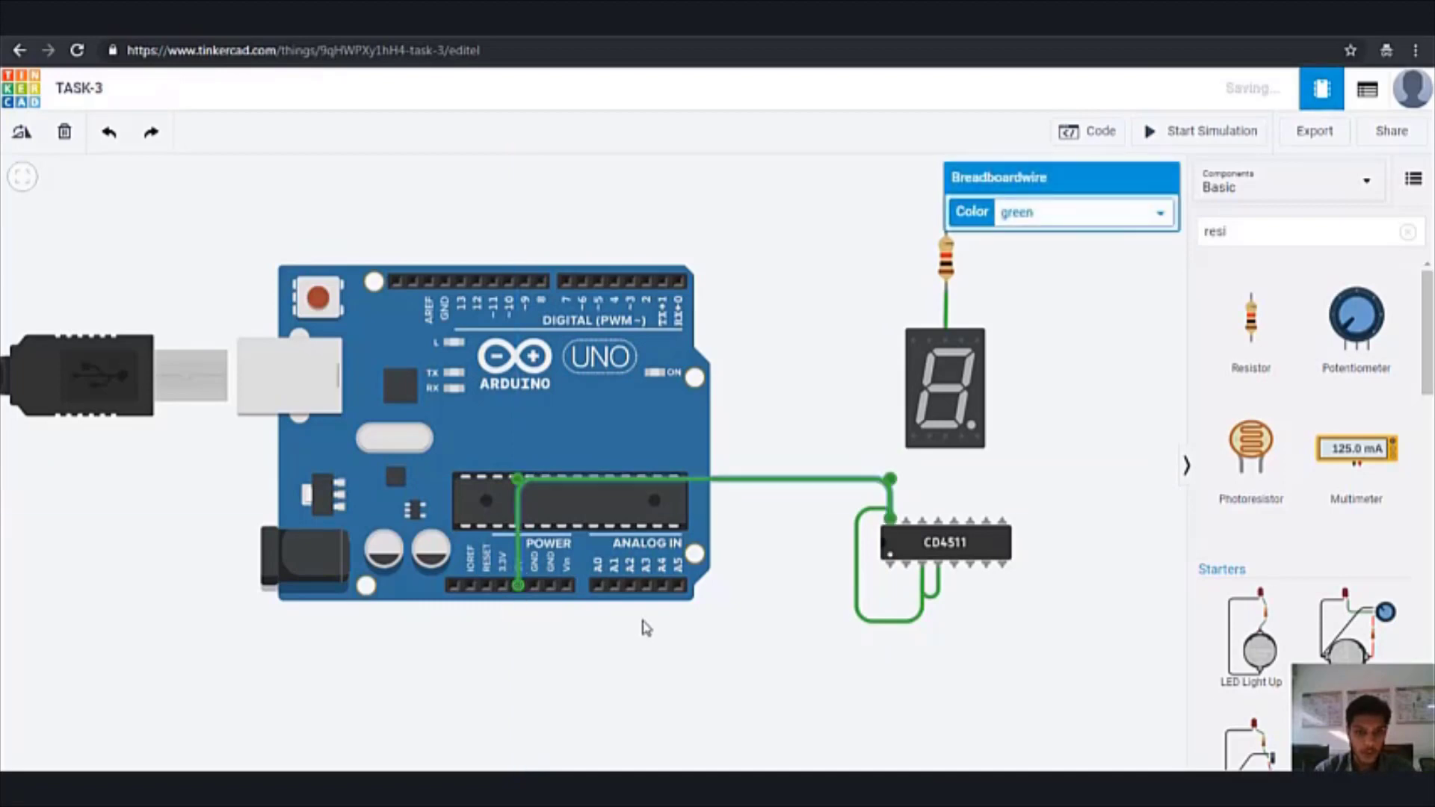
{"action": "left_click", "coordinate": [785, 624]}
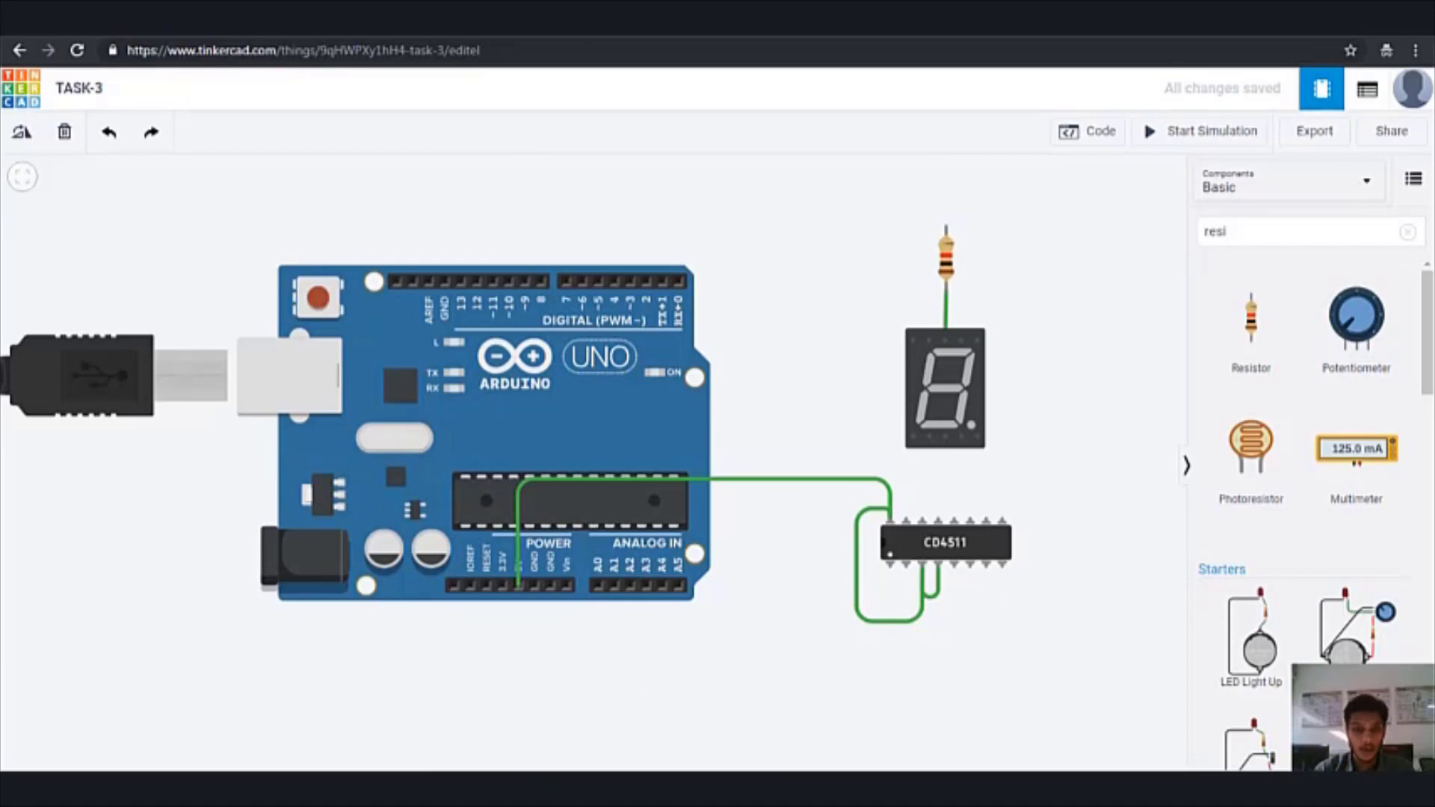
{"action": "key", "text": "alt+Tab"}
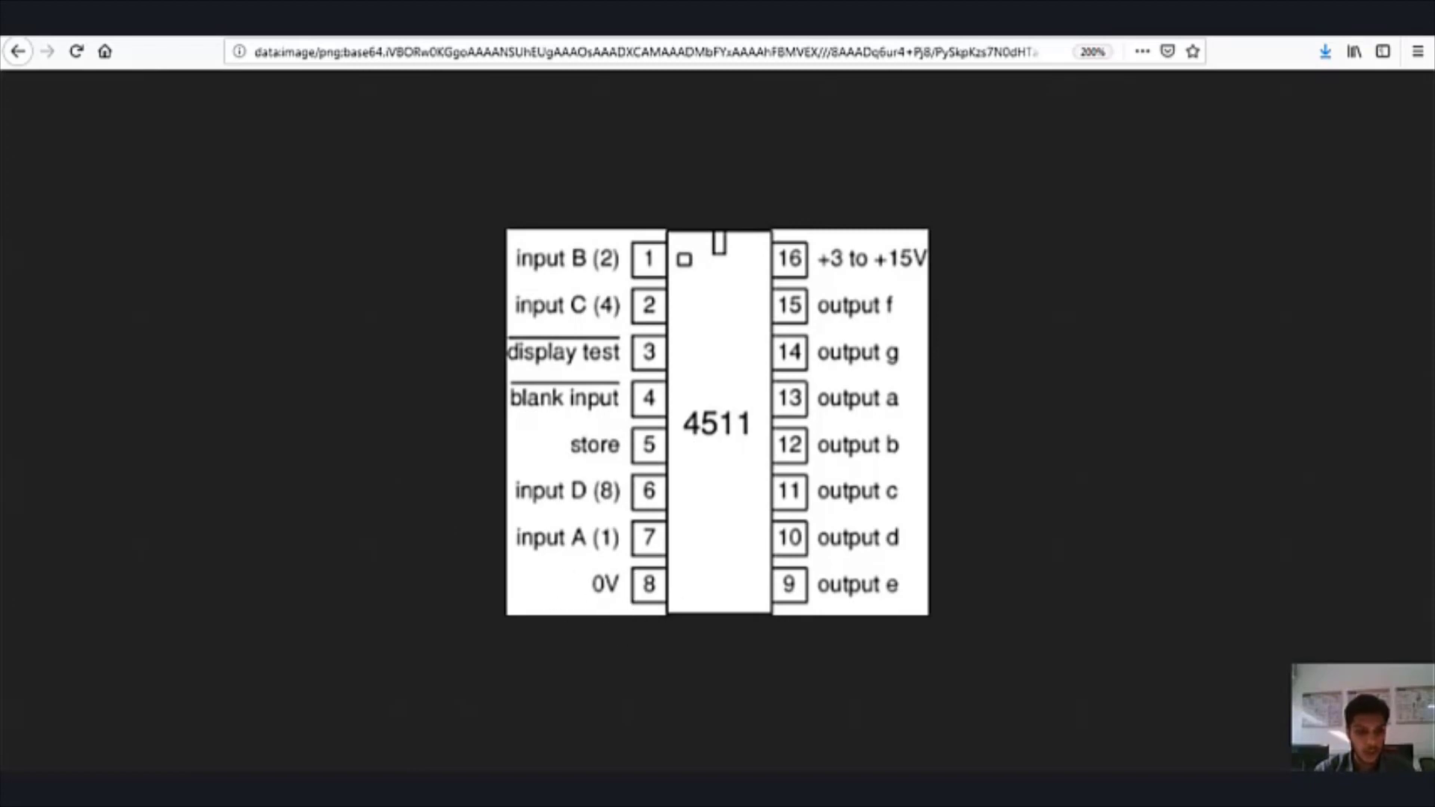
Back in the editor, tie the CD4511 LE pin to its GND pin with a wire under the chip
{"action": "key", "text": "alt+Tab"}
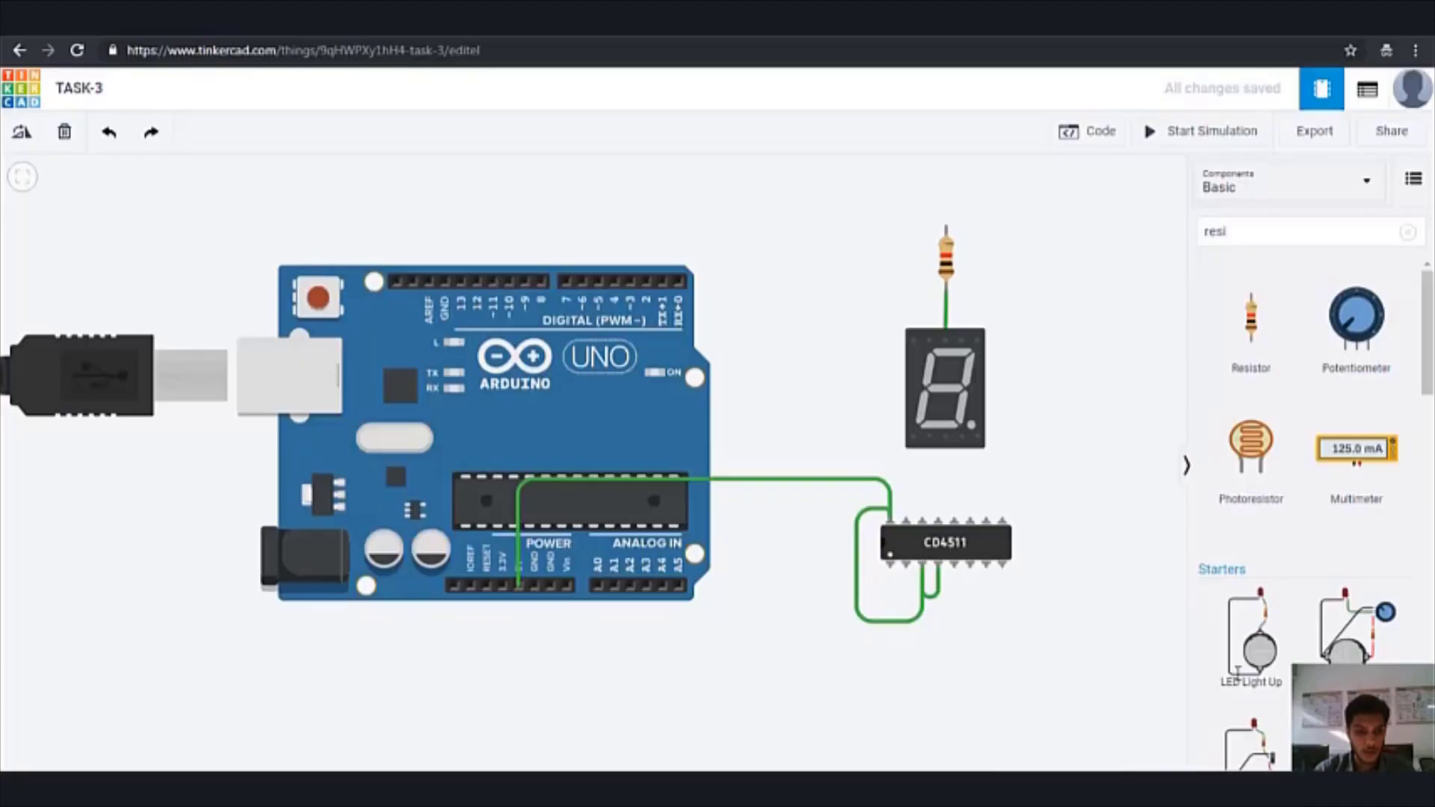
{"action": "left_click", "coordinate": [956, 570]}
{"action": "left_click", "coordinate": [956, 625]}
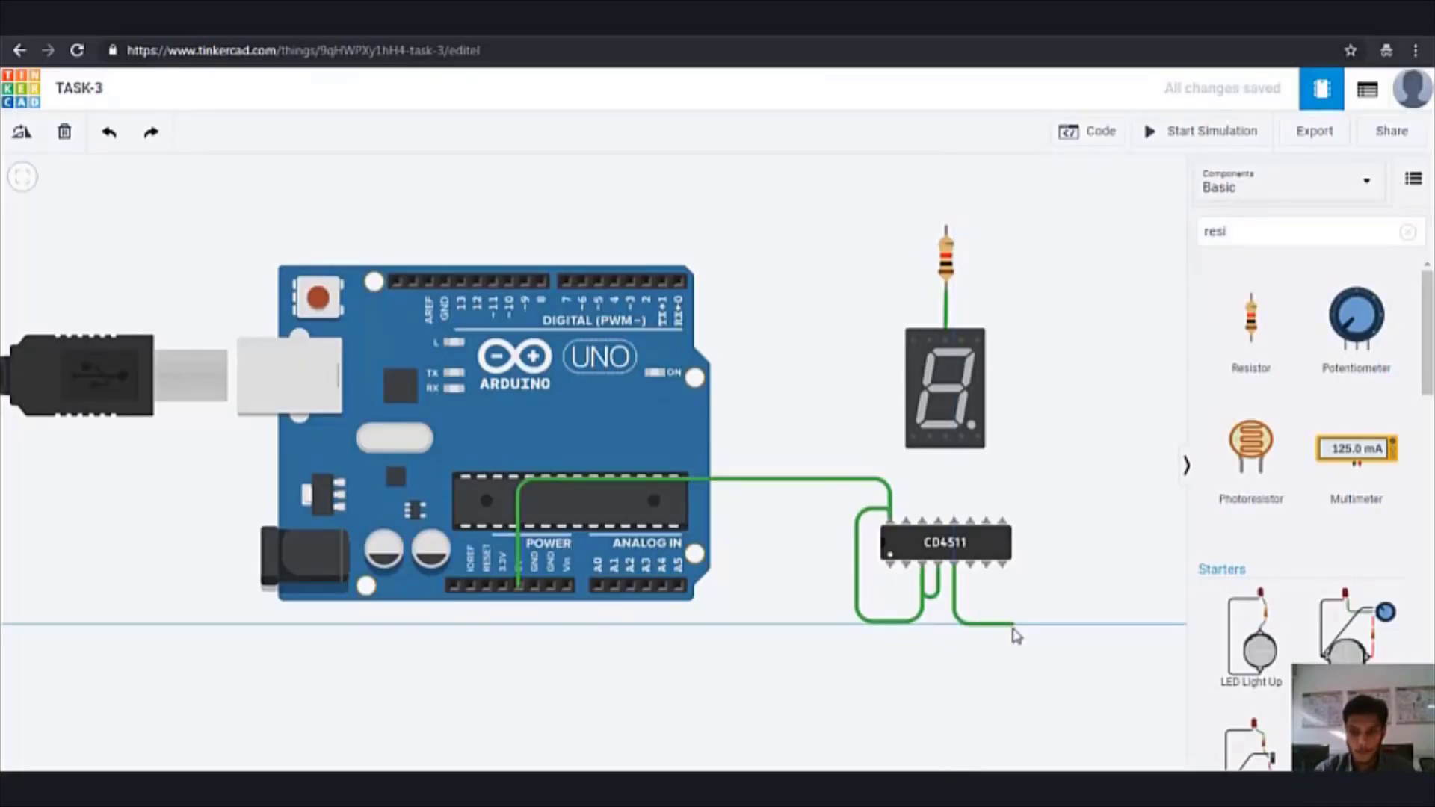
{"action": "left_click", "coordinate": [1008, 626]}
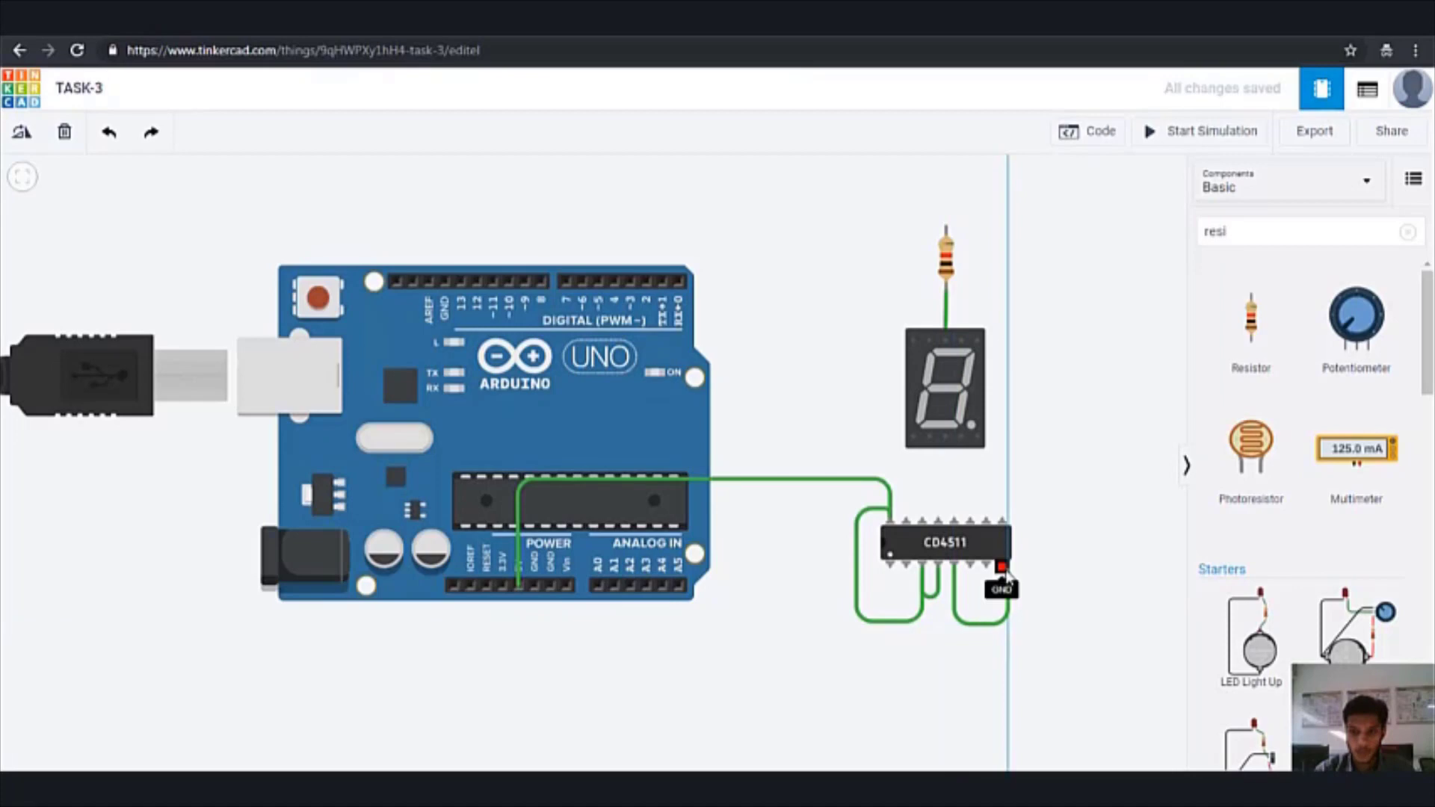
{"action": "left_click", "coordinate": [1005, 569]}
{"action": "left_click_drag", "start_coordinate": [1009, 624], "coordinate": [1001, 624]}
{"action": "left_click", "coordinate": [1046, 592]}
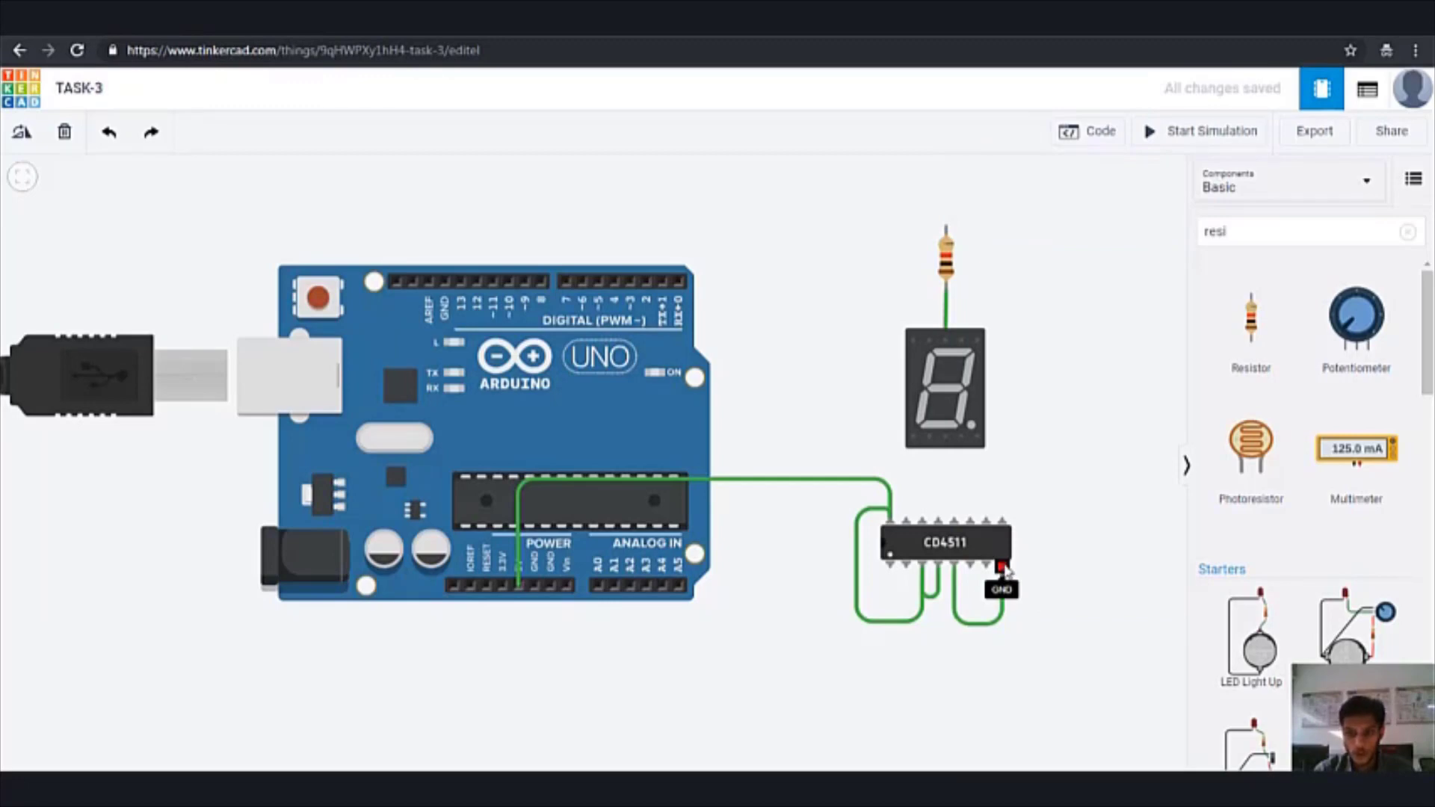
Wire the CD4511 GND pin below the board to the Arduino's power-header GND
{"action": "left_click", "coordinate": [1004, 568]}
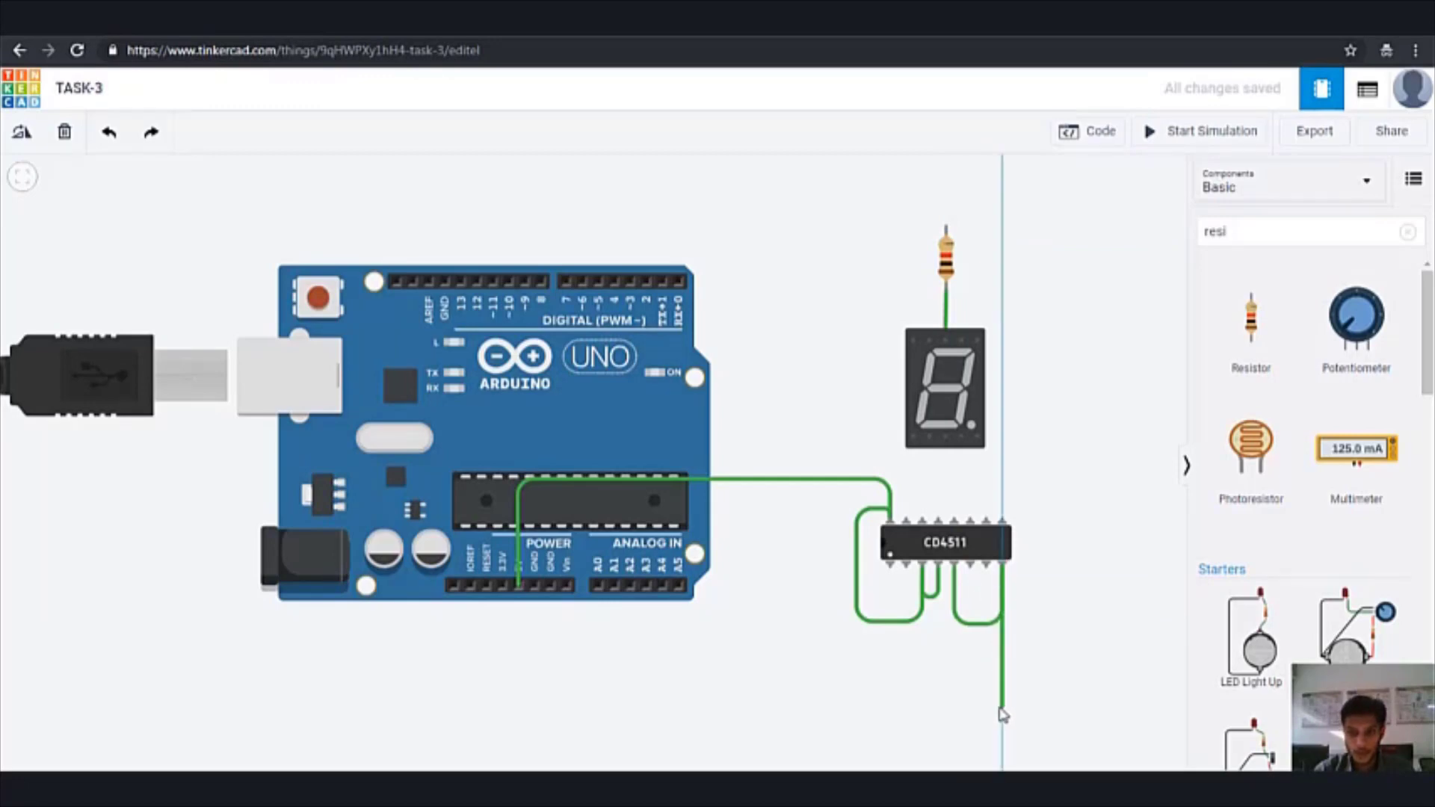
{"action": "left_click", "coordinate": [1002, 706]}
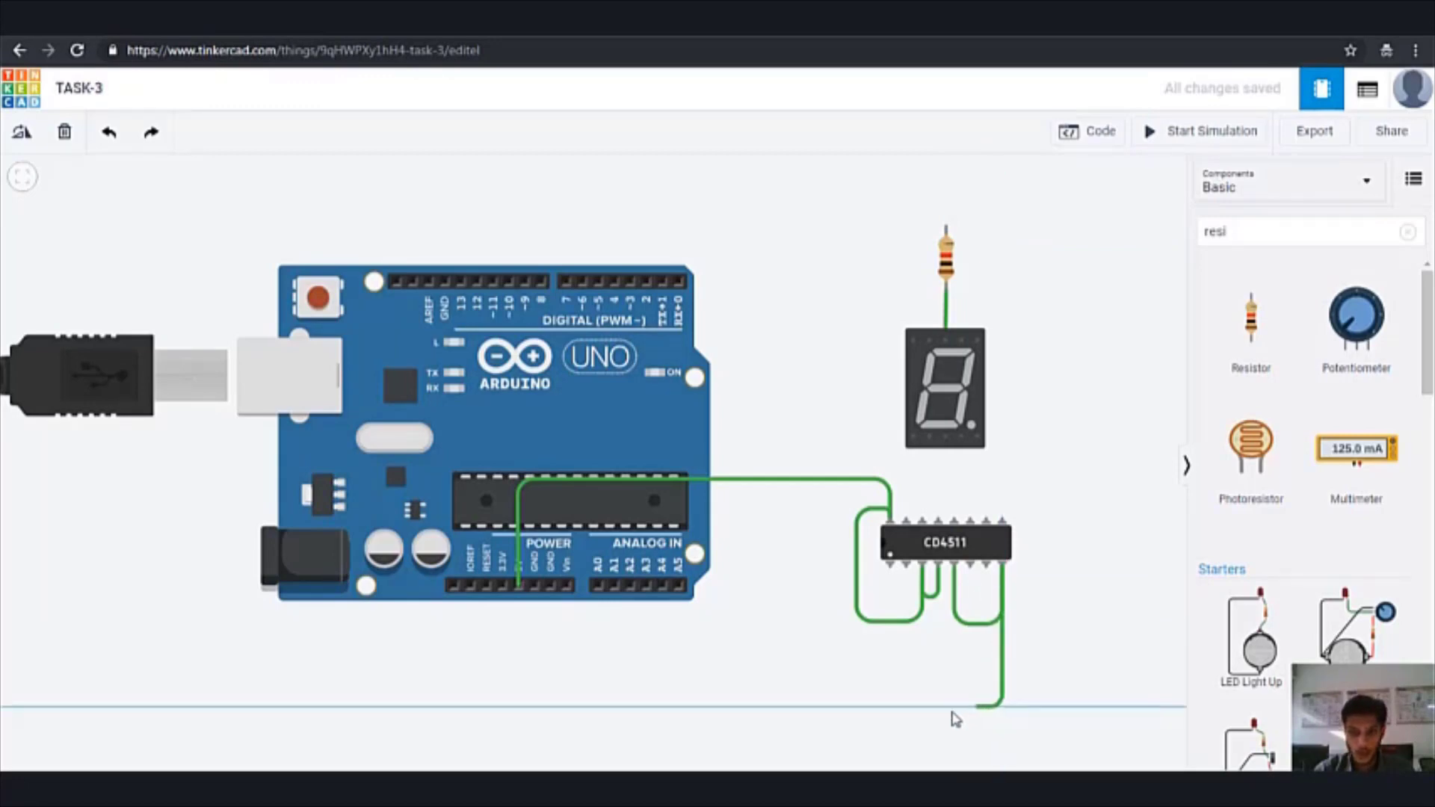
{"action": "left_click", "coordinate": [528, 708]}
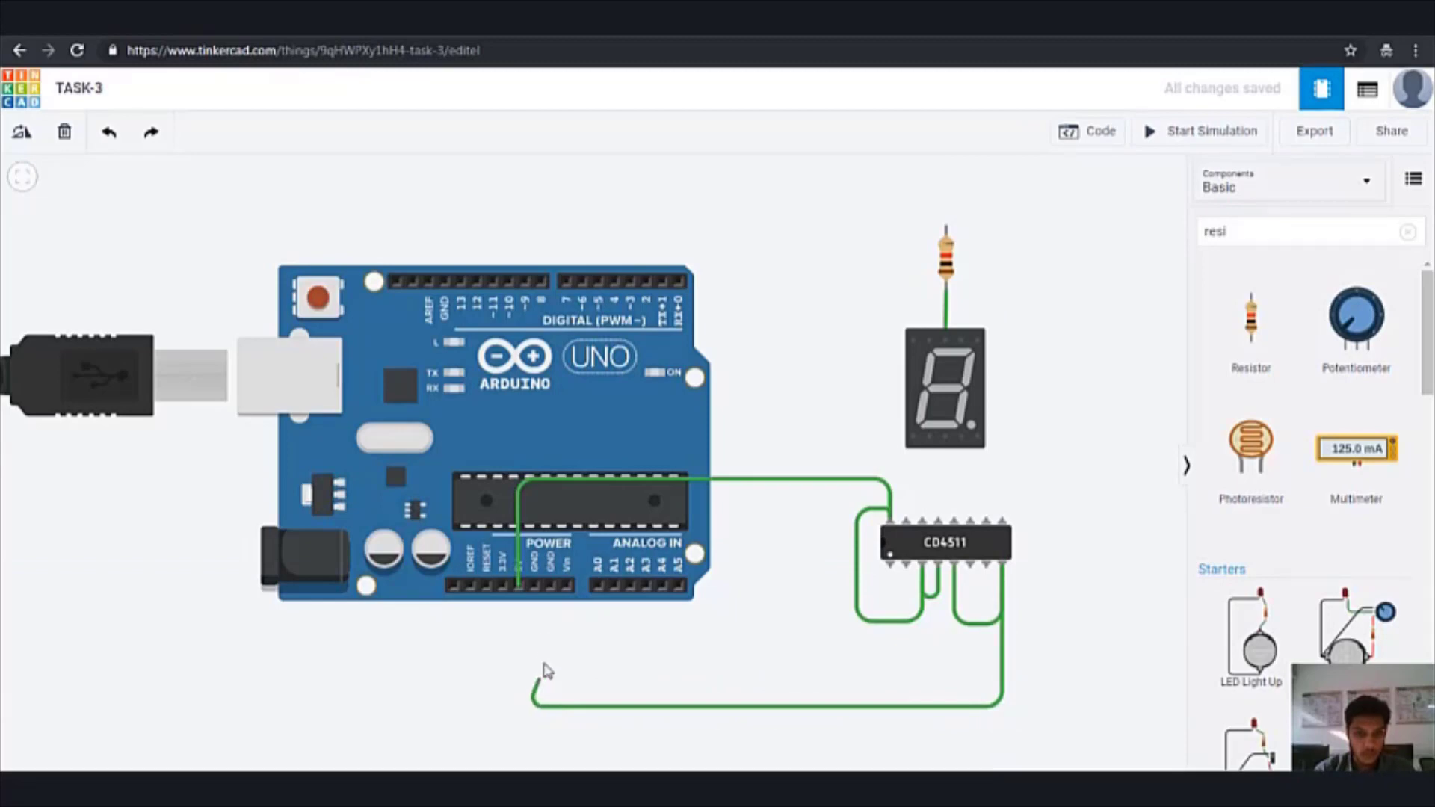
{"action": "left_click", "coordinate": [534, 586]}
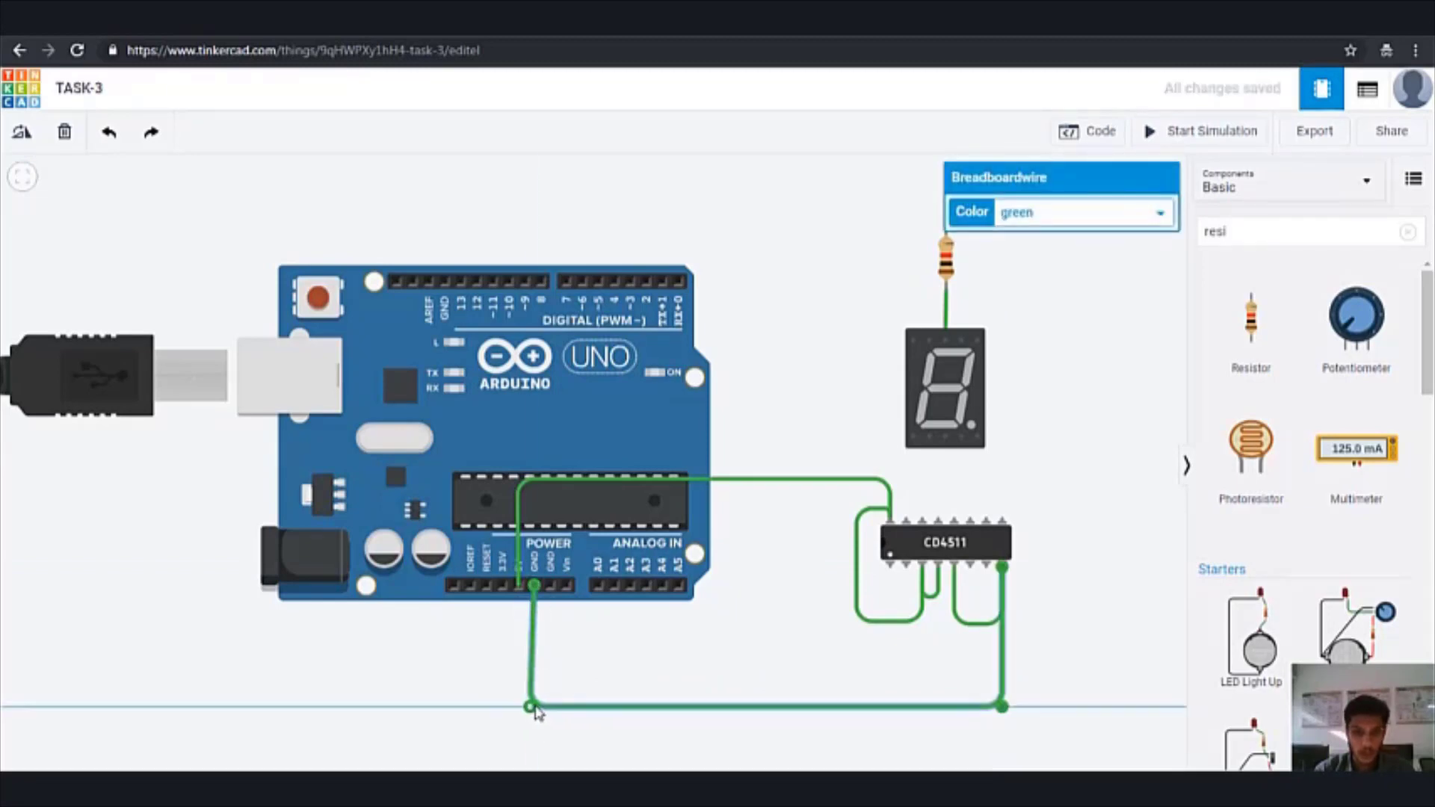
{"action": "left_click", "coordinate": [649, 636]}
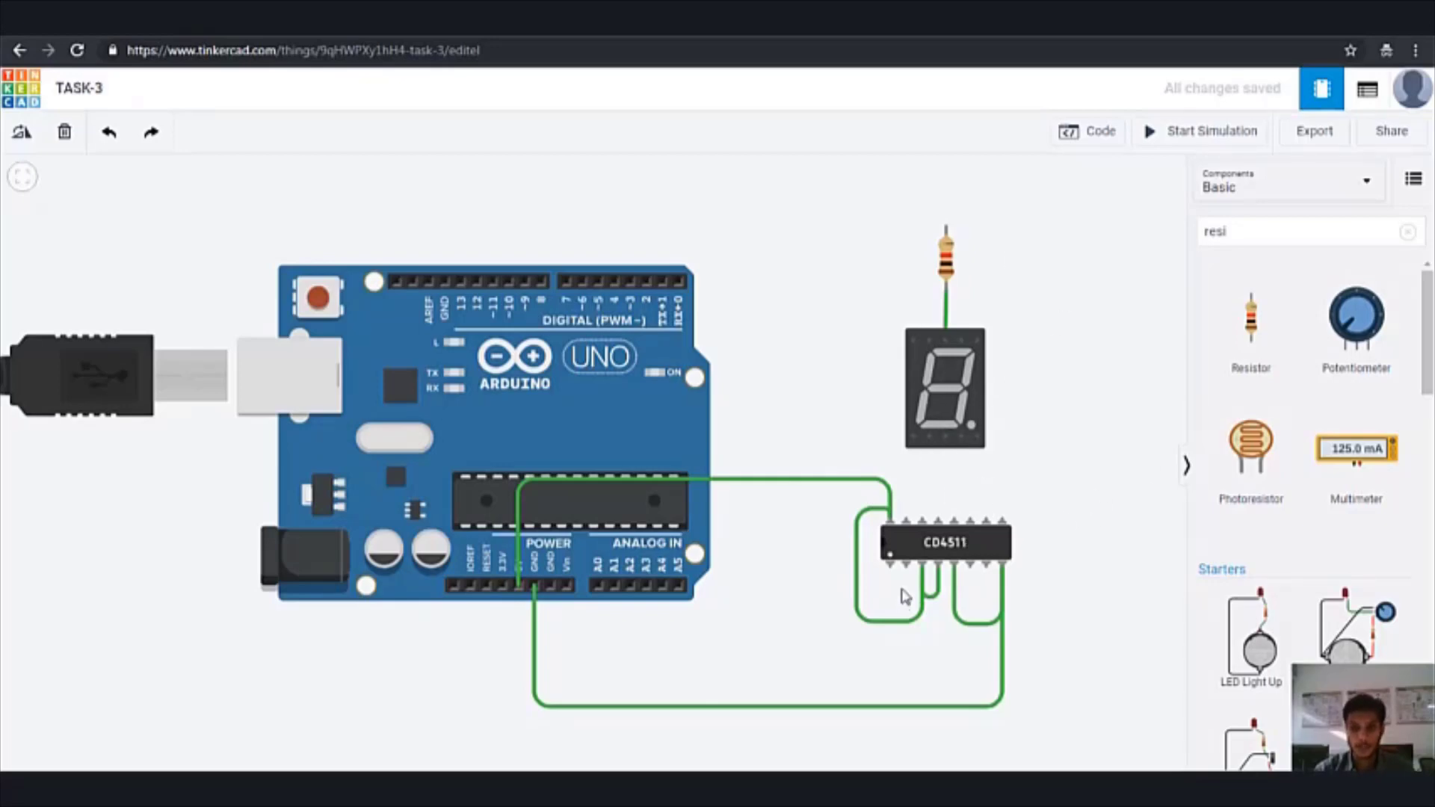
Run a wire from the resistor's top terminal over the board to the GND pin beside pin 13
{"action": "left_click", "coordinate": [943, 263]}
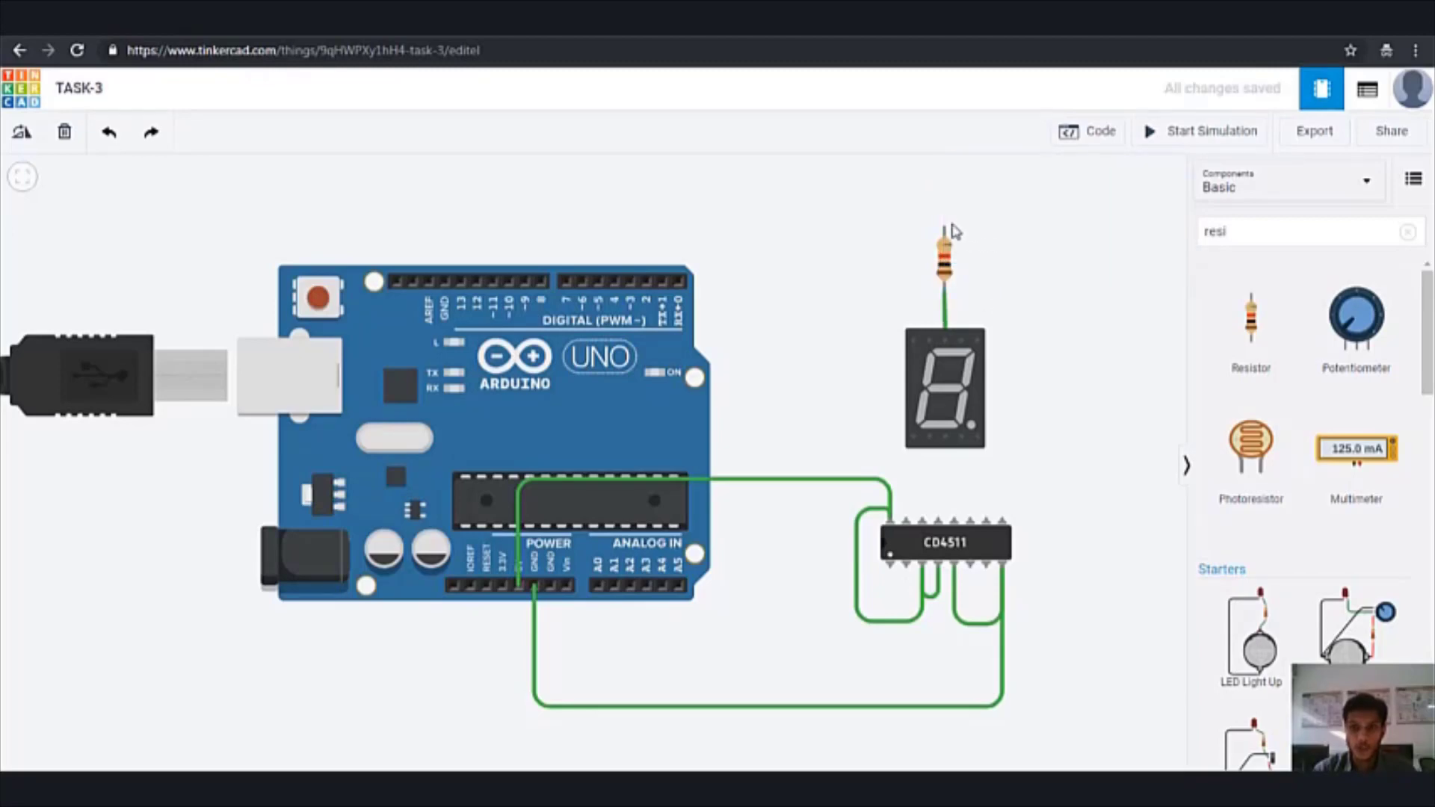
{"action": "mouse_move", "coordinate": [943, 243]}
{"action": "left_mouse_down"}
{"action": "mouse_move", "coordinate": [946, 194]}
{"action": "mouse_move", "coordinate": [442, 193]}
{"action": "left_mouse_up"}
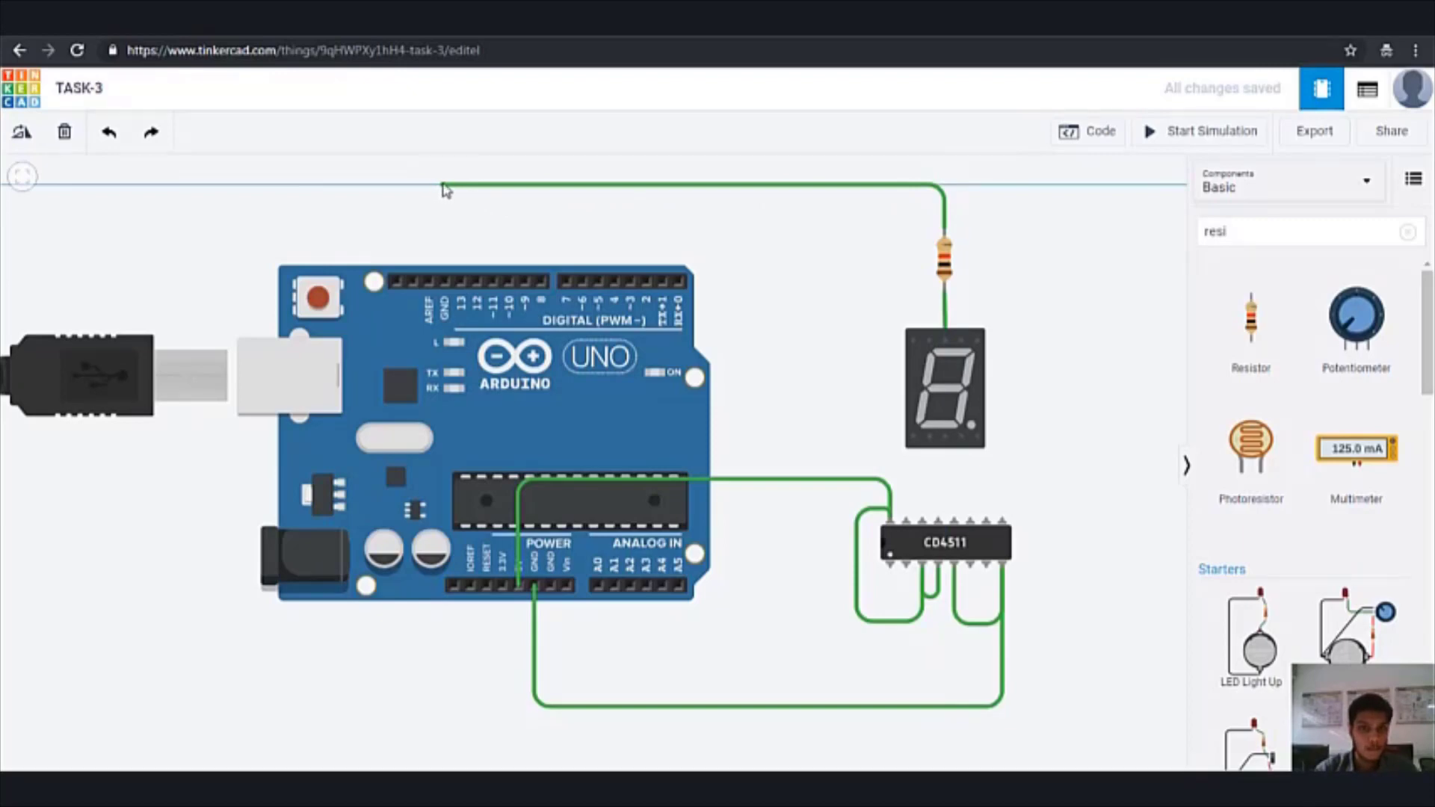
{"action": "left_click", "coordinate": [444, 186]}
{"action": "left_click", "coordinate": [446, 284]}
{"action": "left_click", "coordinate": [512, 231]}
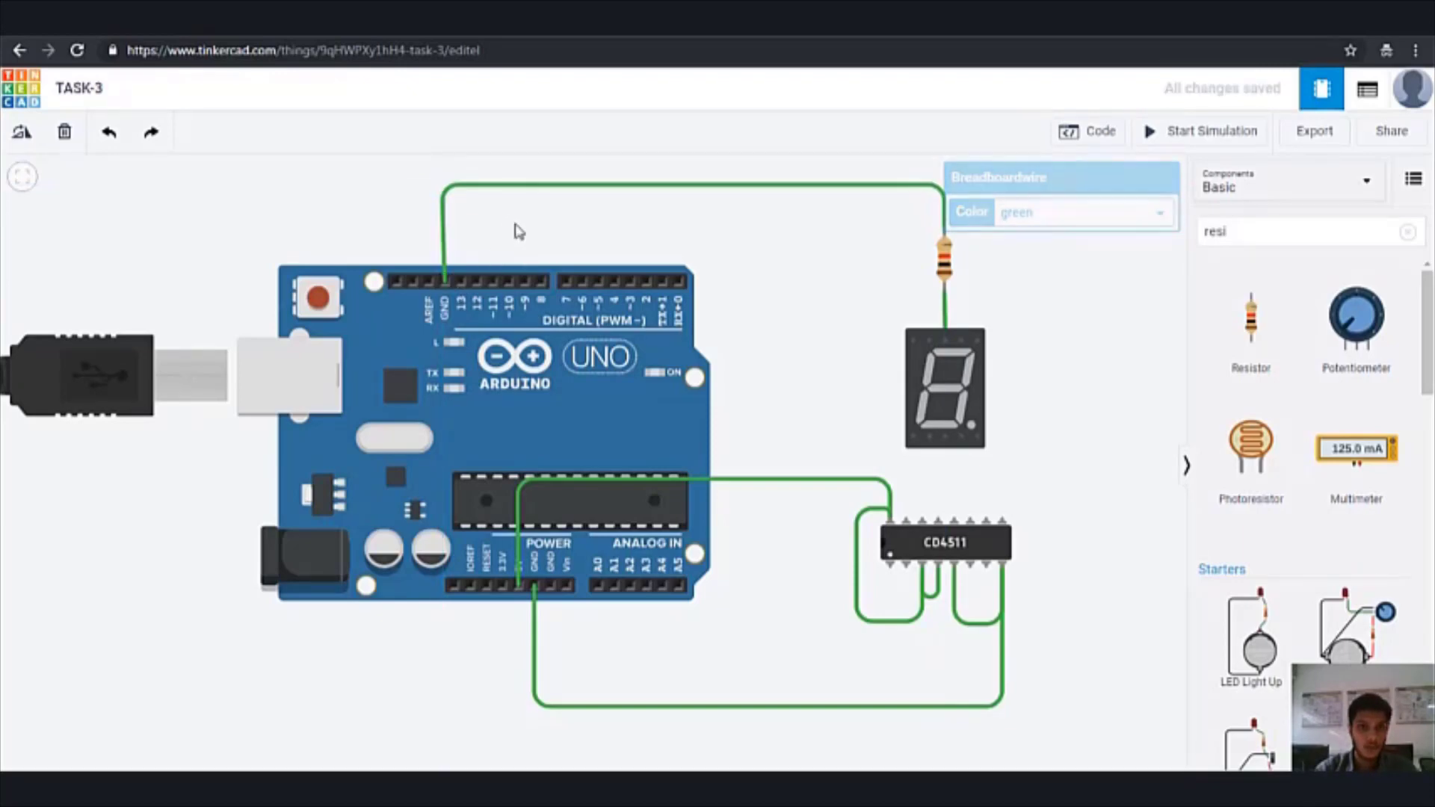
{"action": "left_click", "coordinate": [449, 197]}
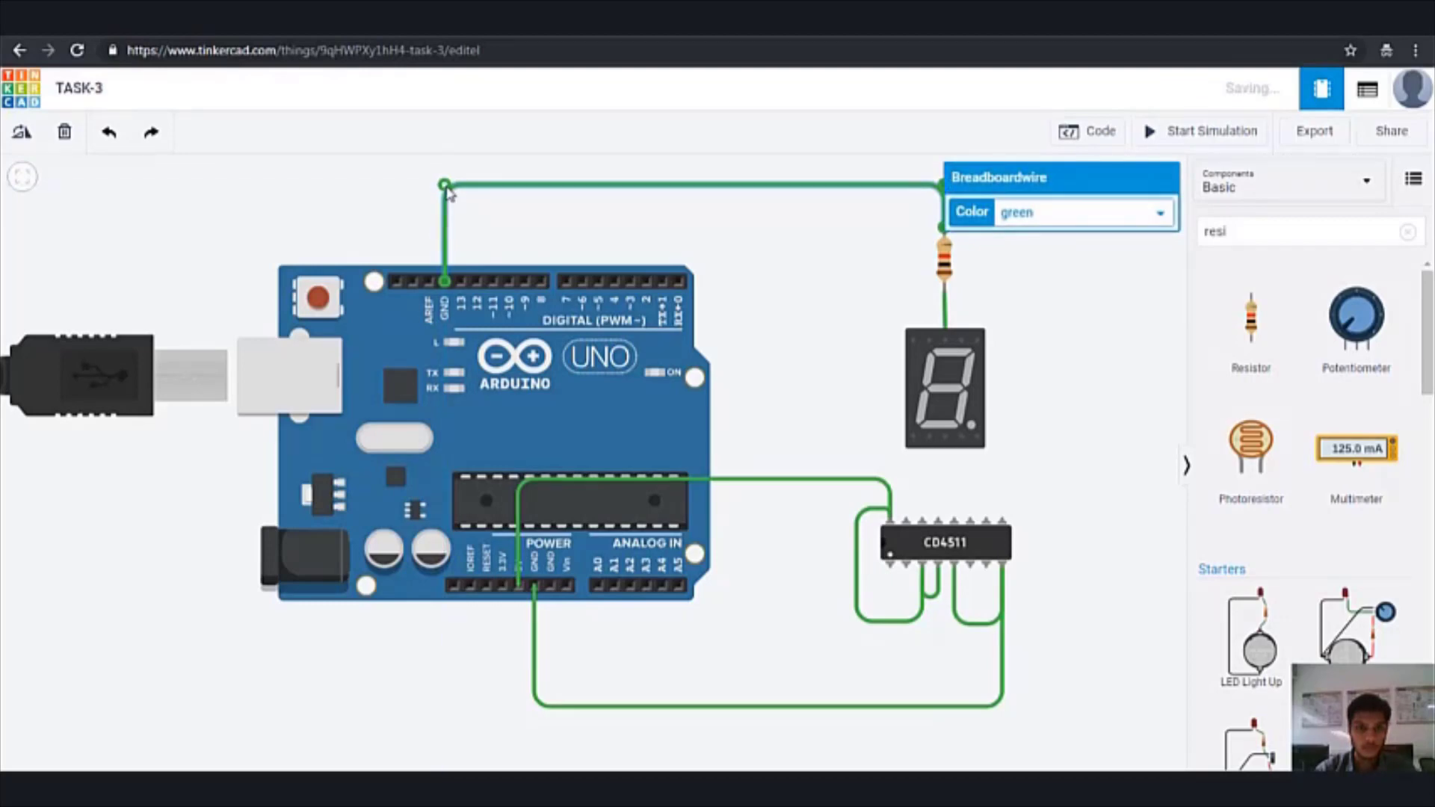
{"action": "left_click", "coordinate": [511, 218]}
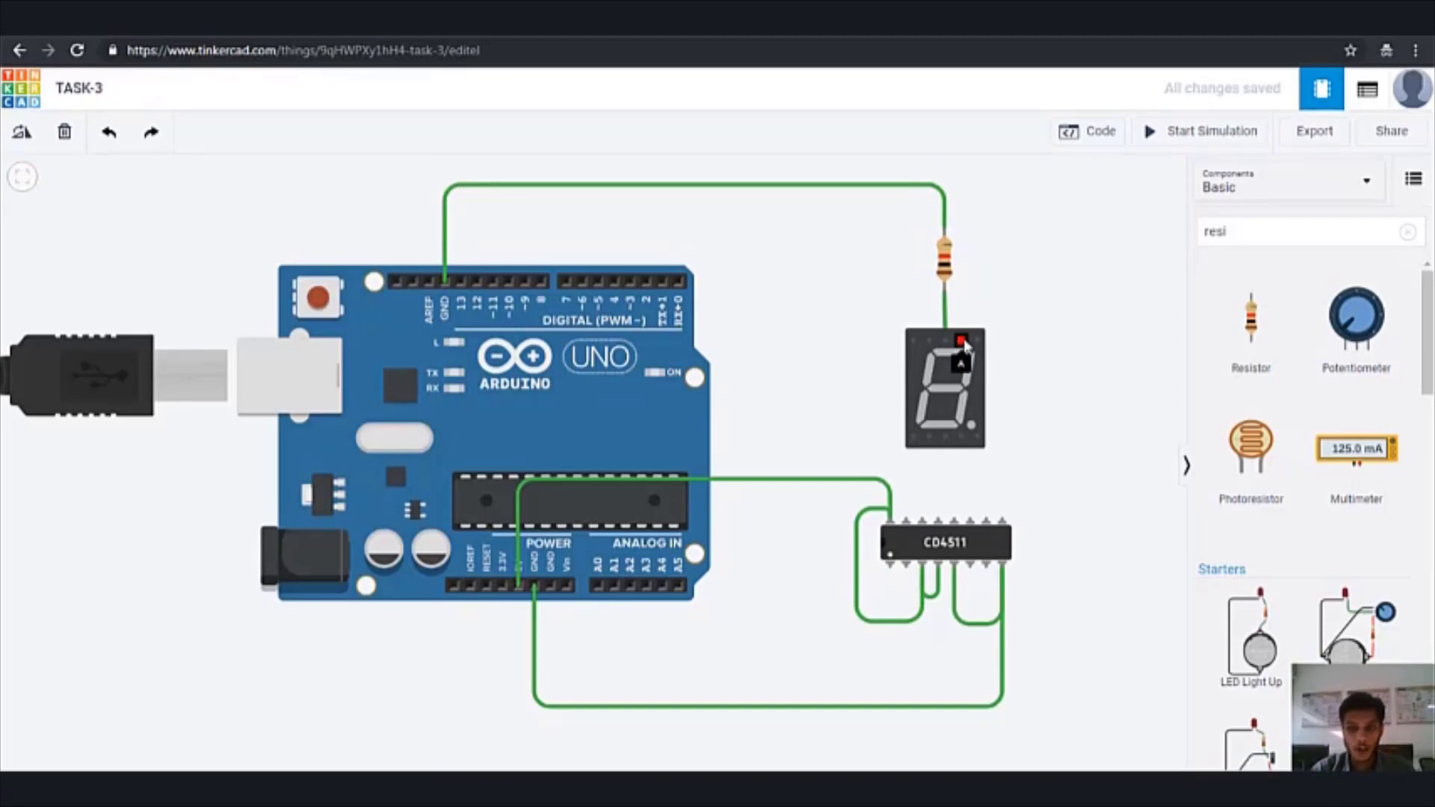
Wire three CD4511 outputs to display pin A, the top-right pin and a bottom pin
{"action": "left_click", "coordinate": [939, 519]}
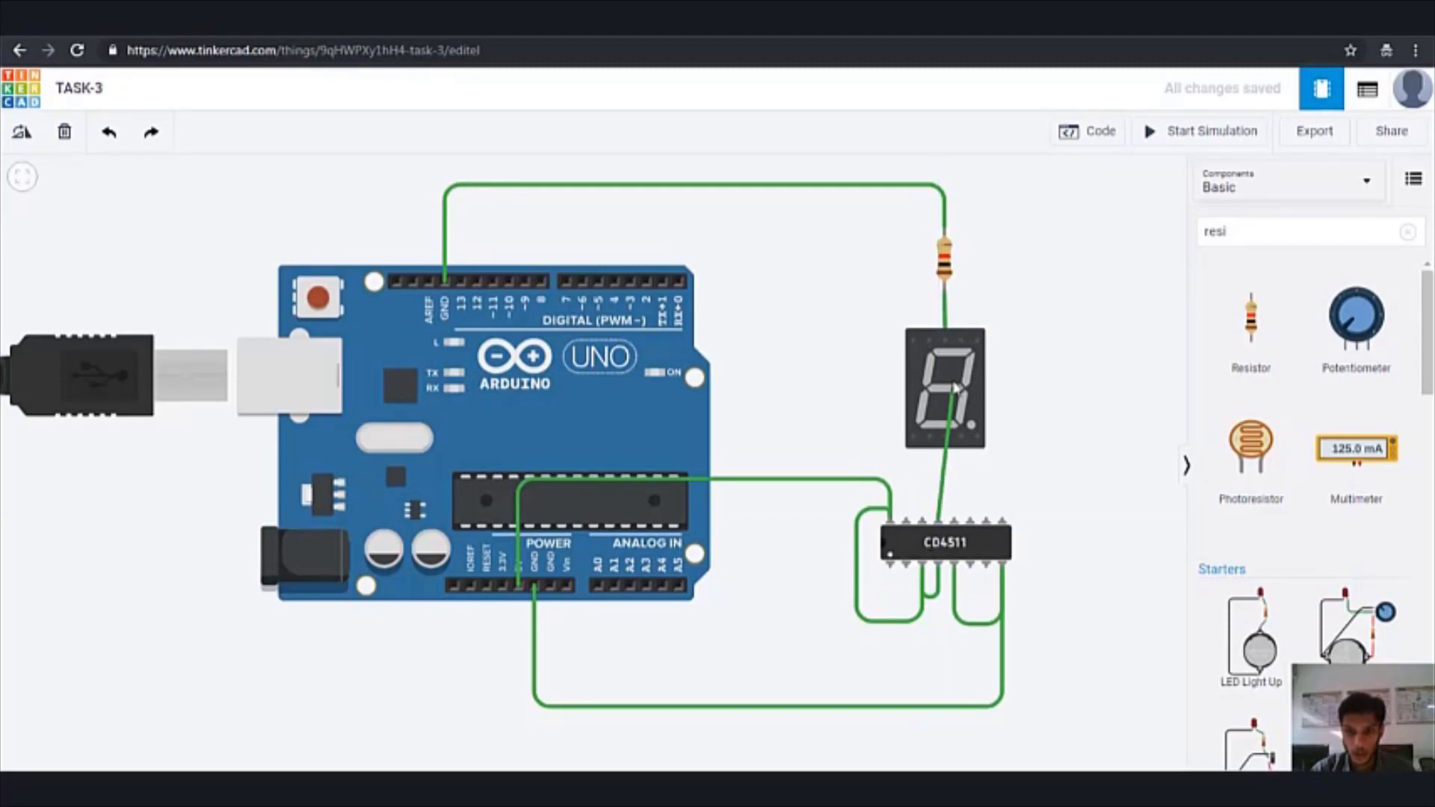
{"action": "left_click", "coordinate": [960, 342]}
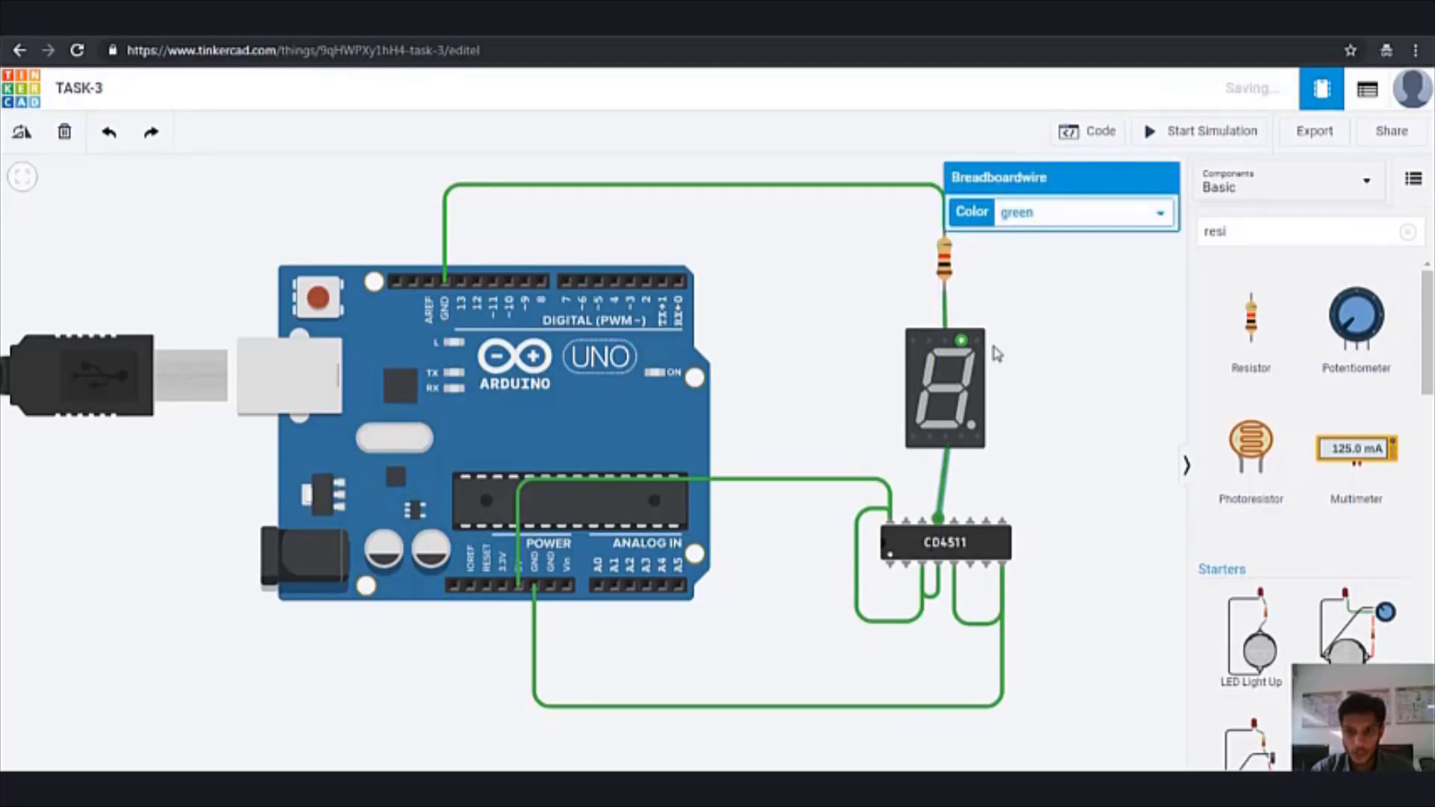
{"action": "left_click", "coordinate": [1031, 358]}
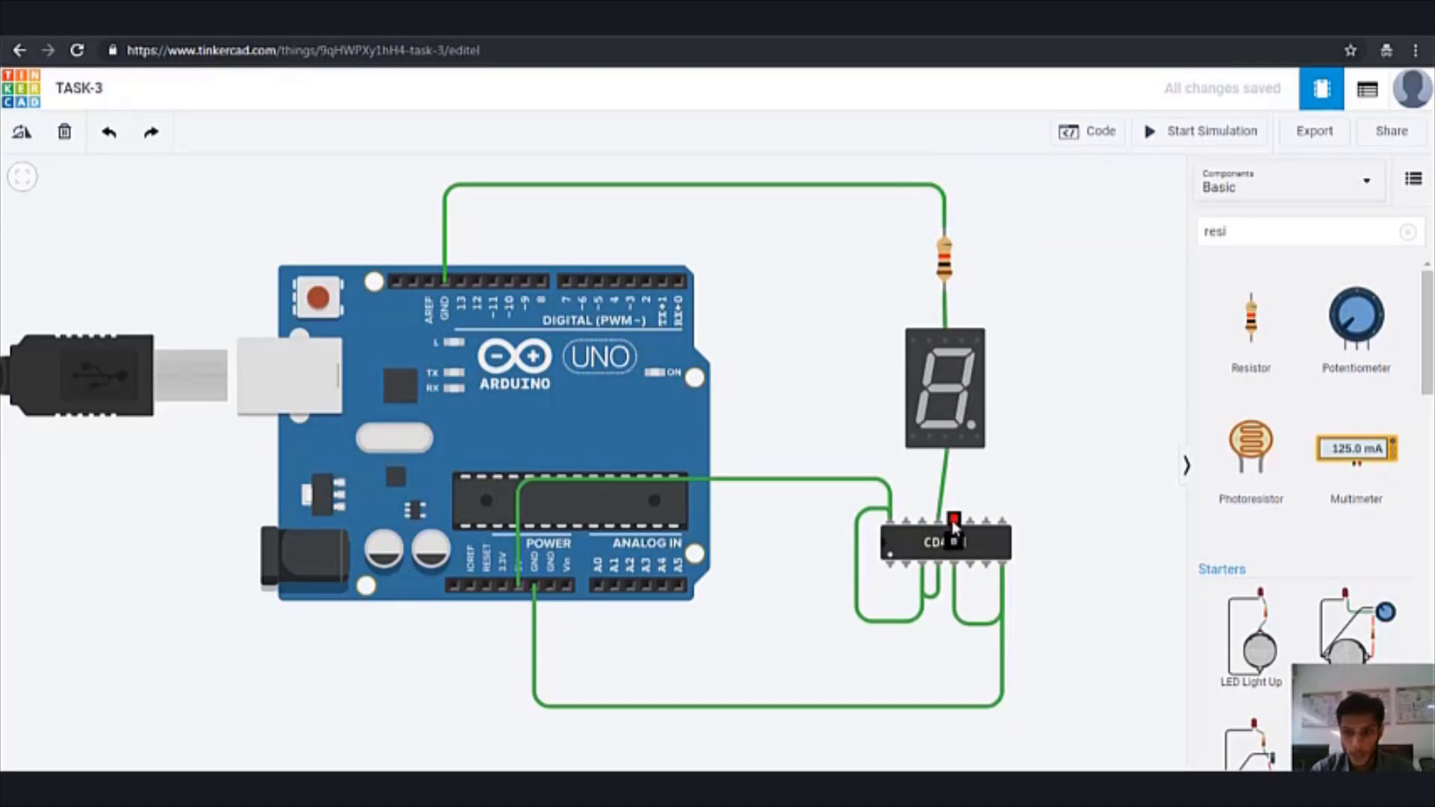
{"action": "left_click", "coordinate": [954, 525]}
{"action": "left_click", "coordinate": [975, 342]}
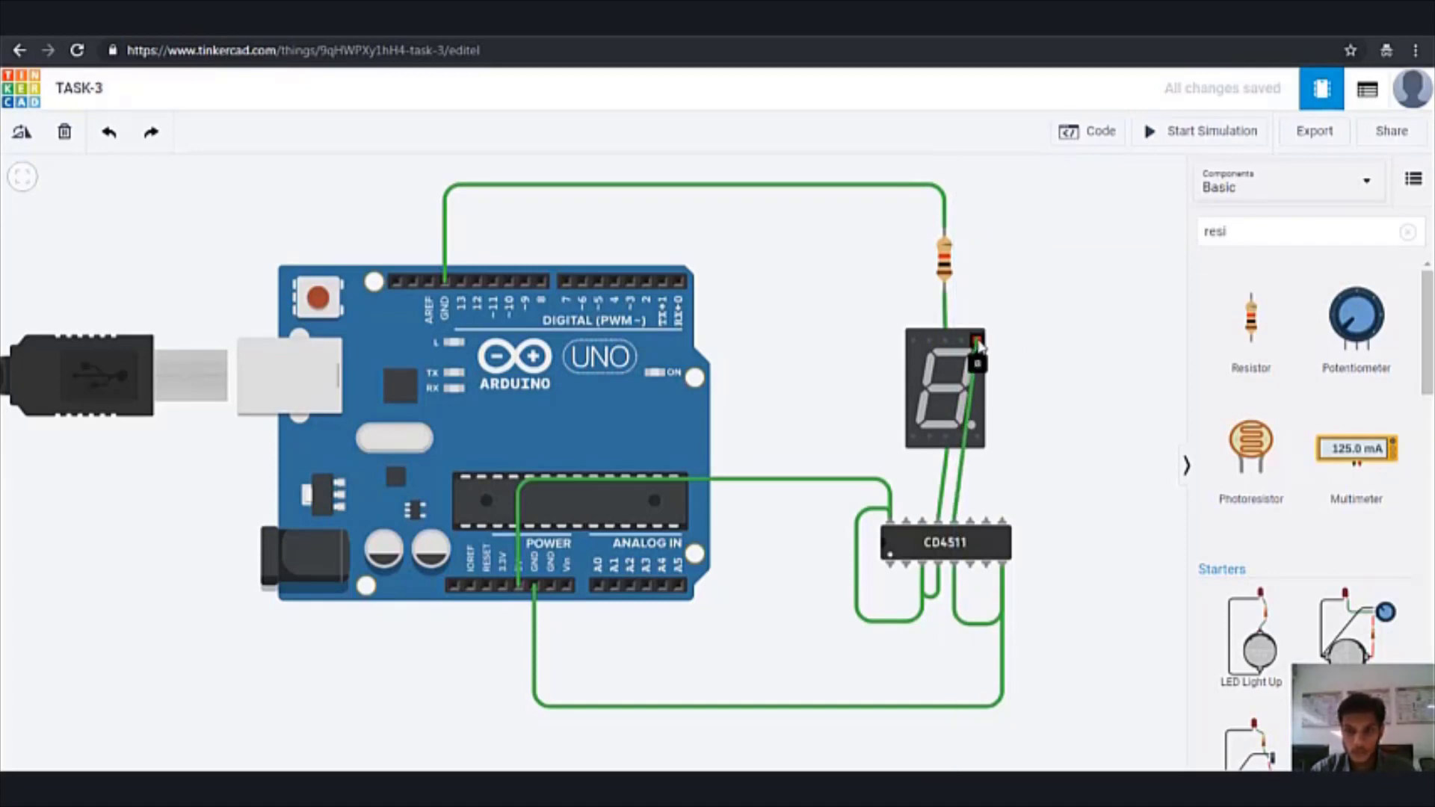
{"action": "left_click", "coordinate": [970, 521]}
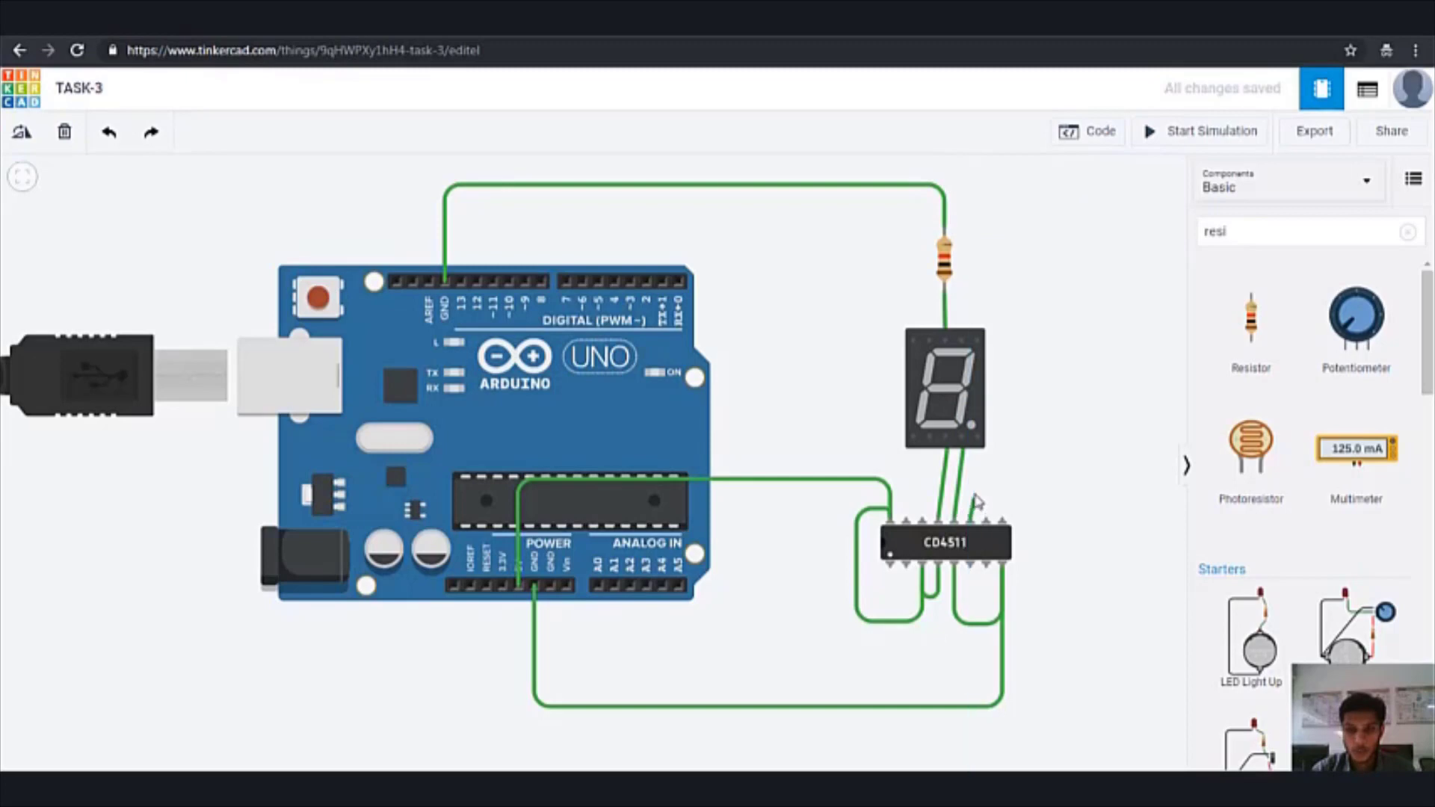
{"action": "left_click", "coordinate": [961, 438]}
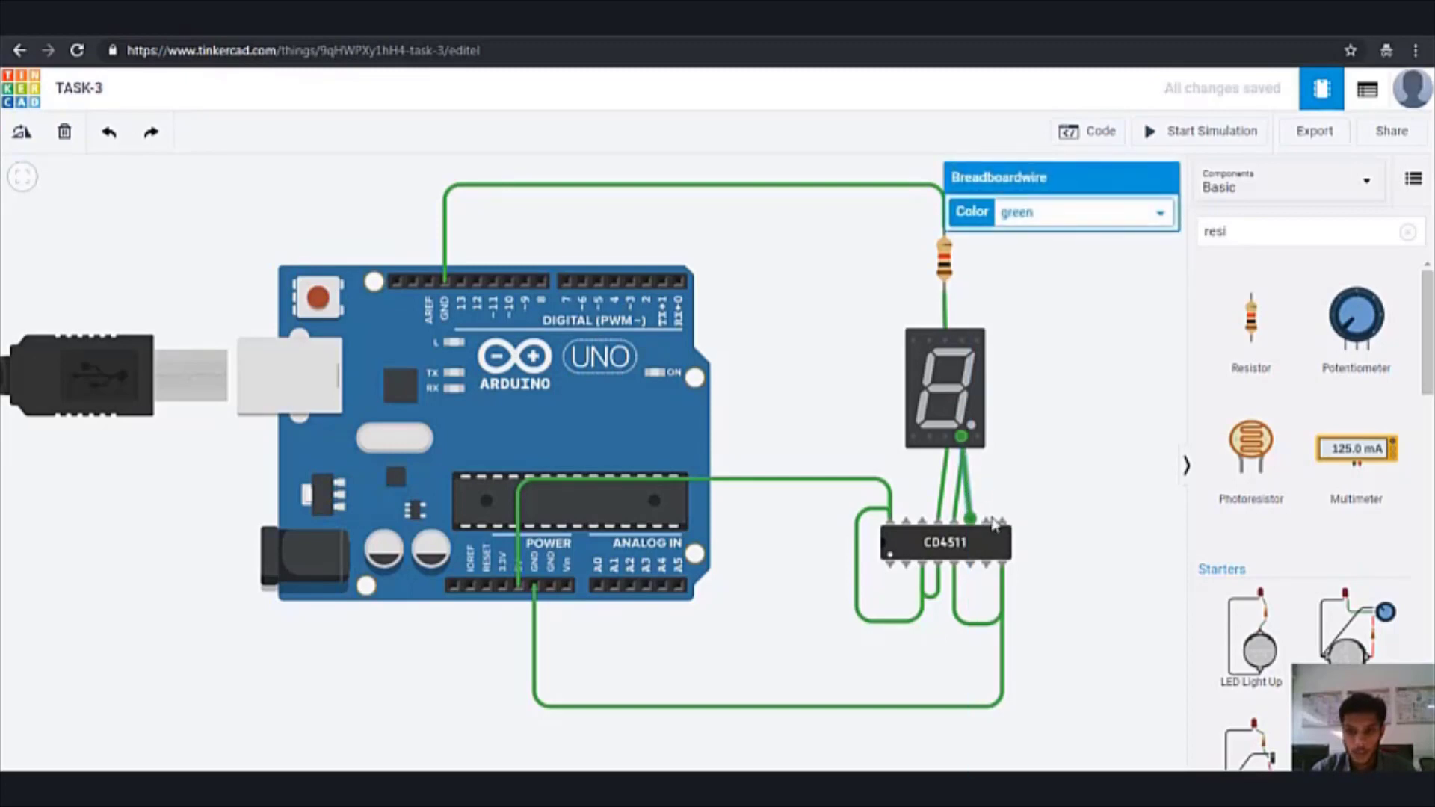
Wire the remaining four CD4511 outputs to display pin D, the bottom-left and top-left pins
{"action": "left_click", "coordinate": [991, 522]}
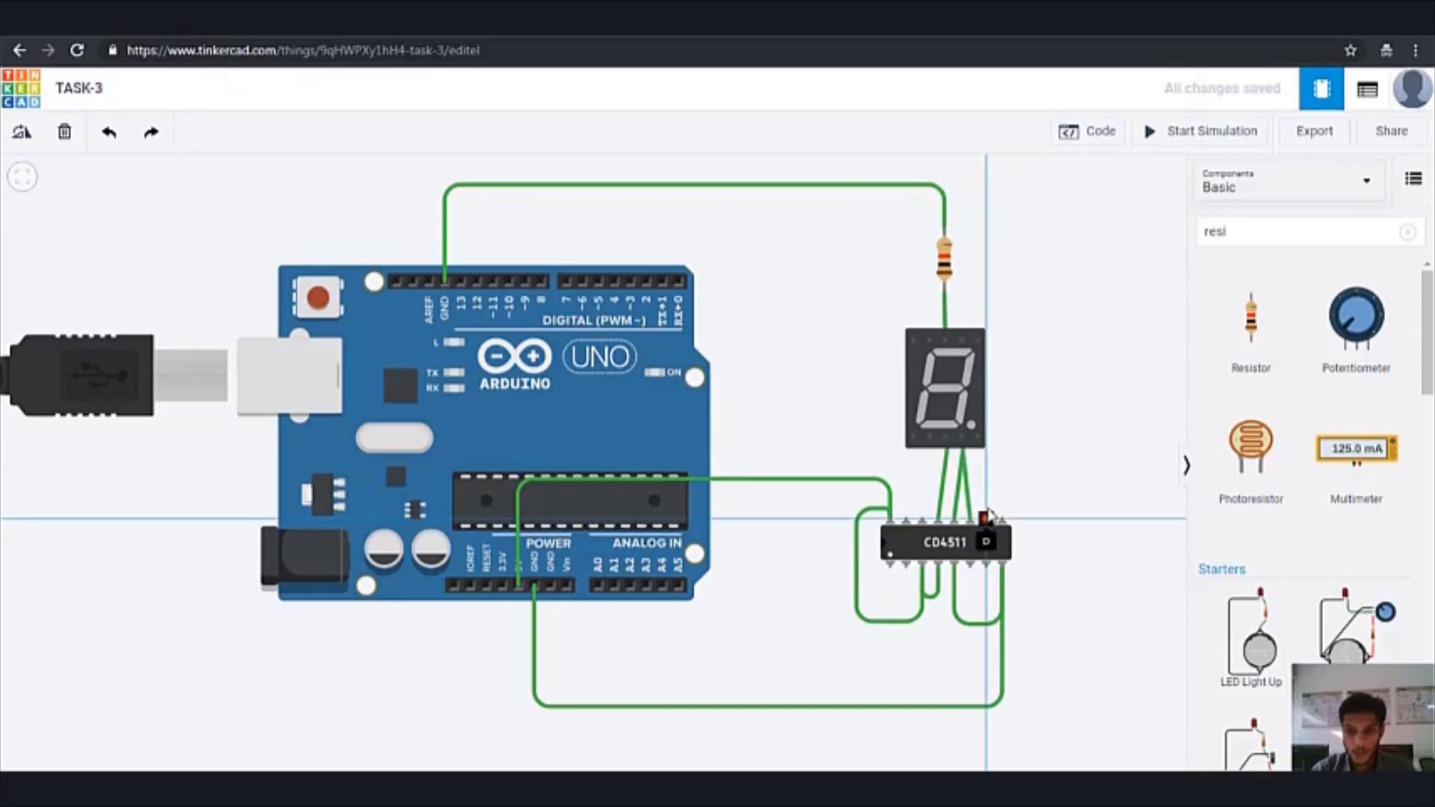
{"action": "left_click", "coordinate": [933, 439]}
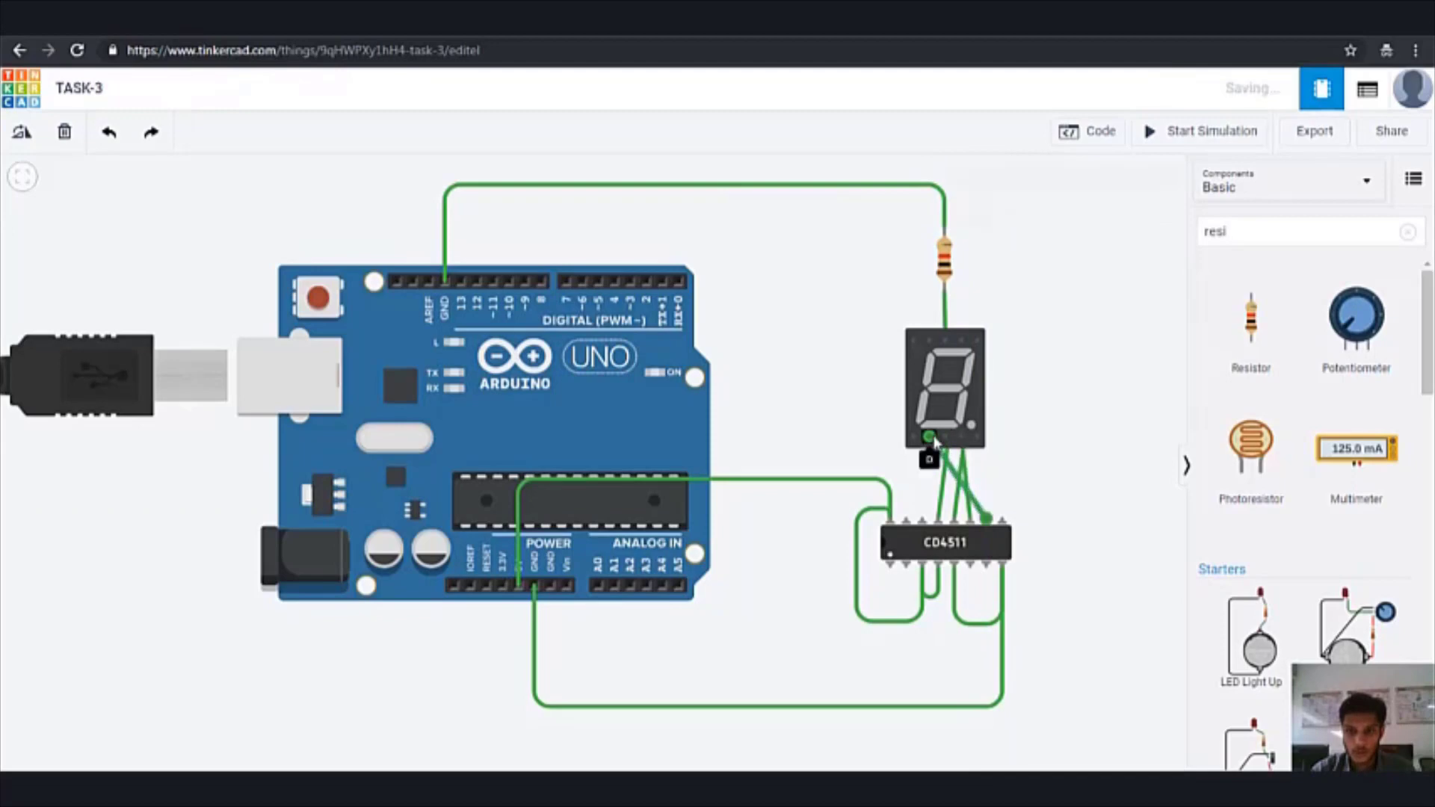
{"action": "left_click", "coordinate": [1001, 521]}
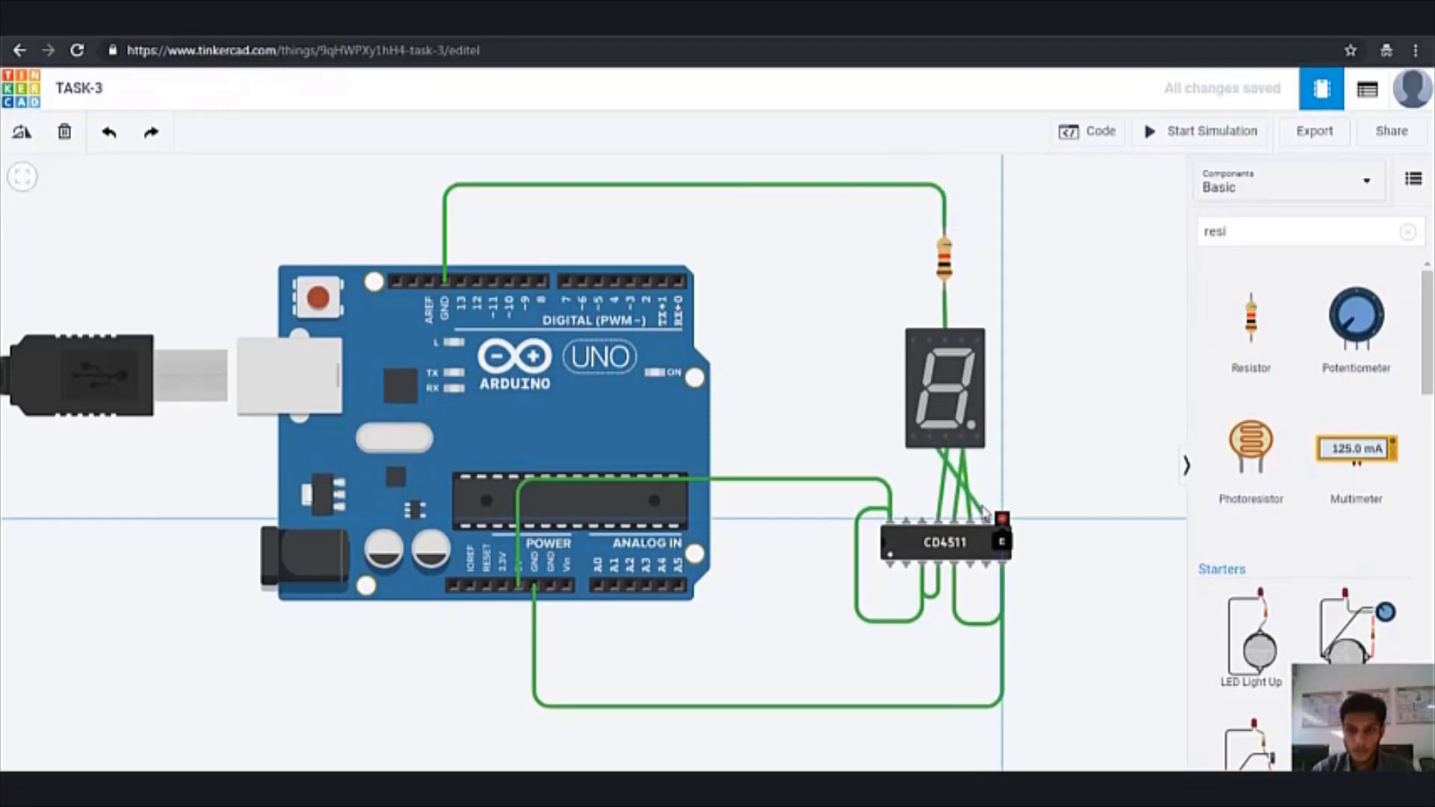
{"action": "left_click", "coordinate": [913, 436]}
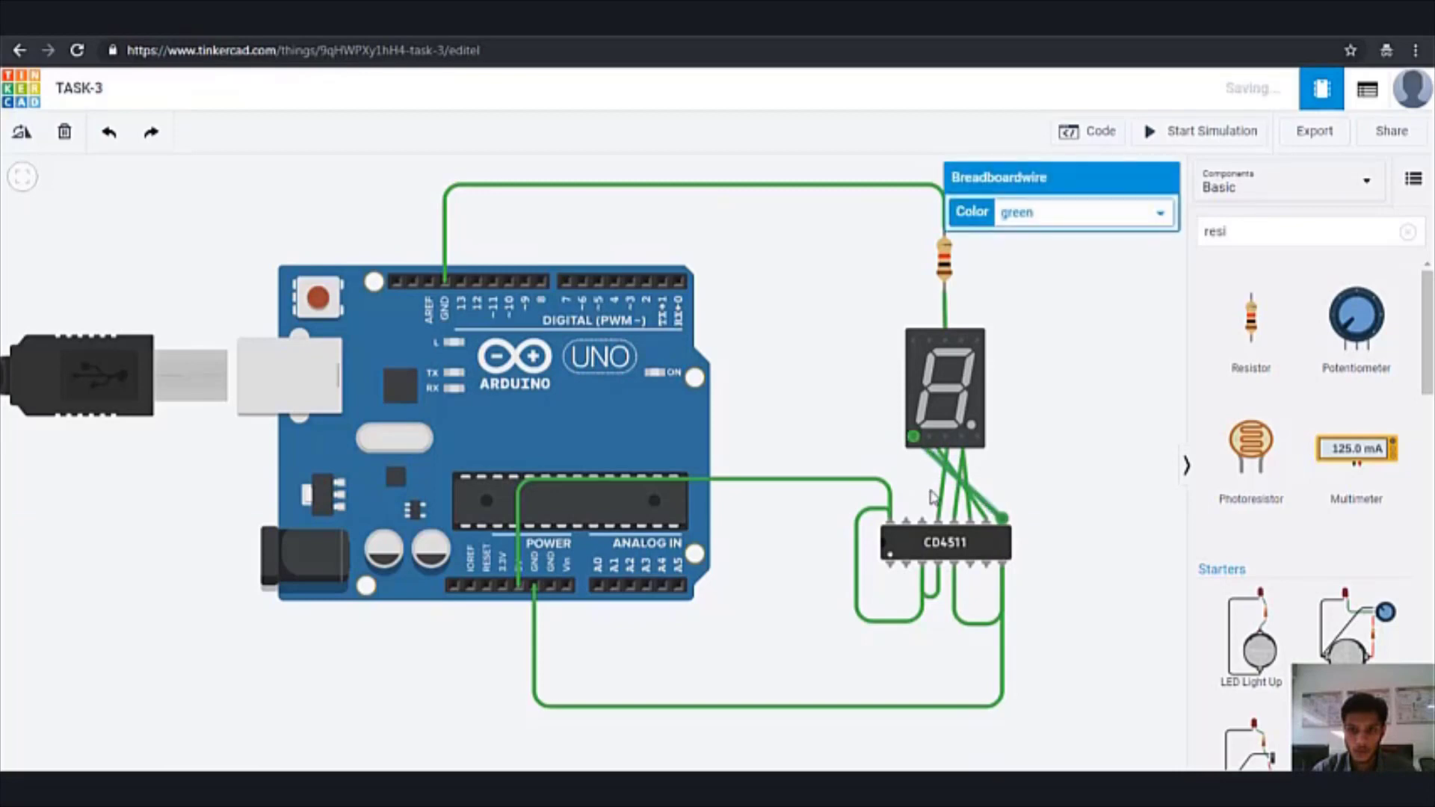
{"action": "left_click", "coordinate": [907, 521]}
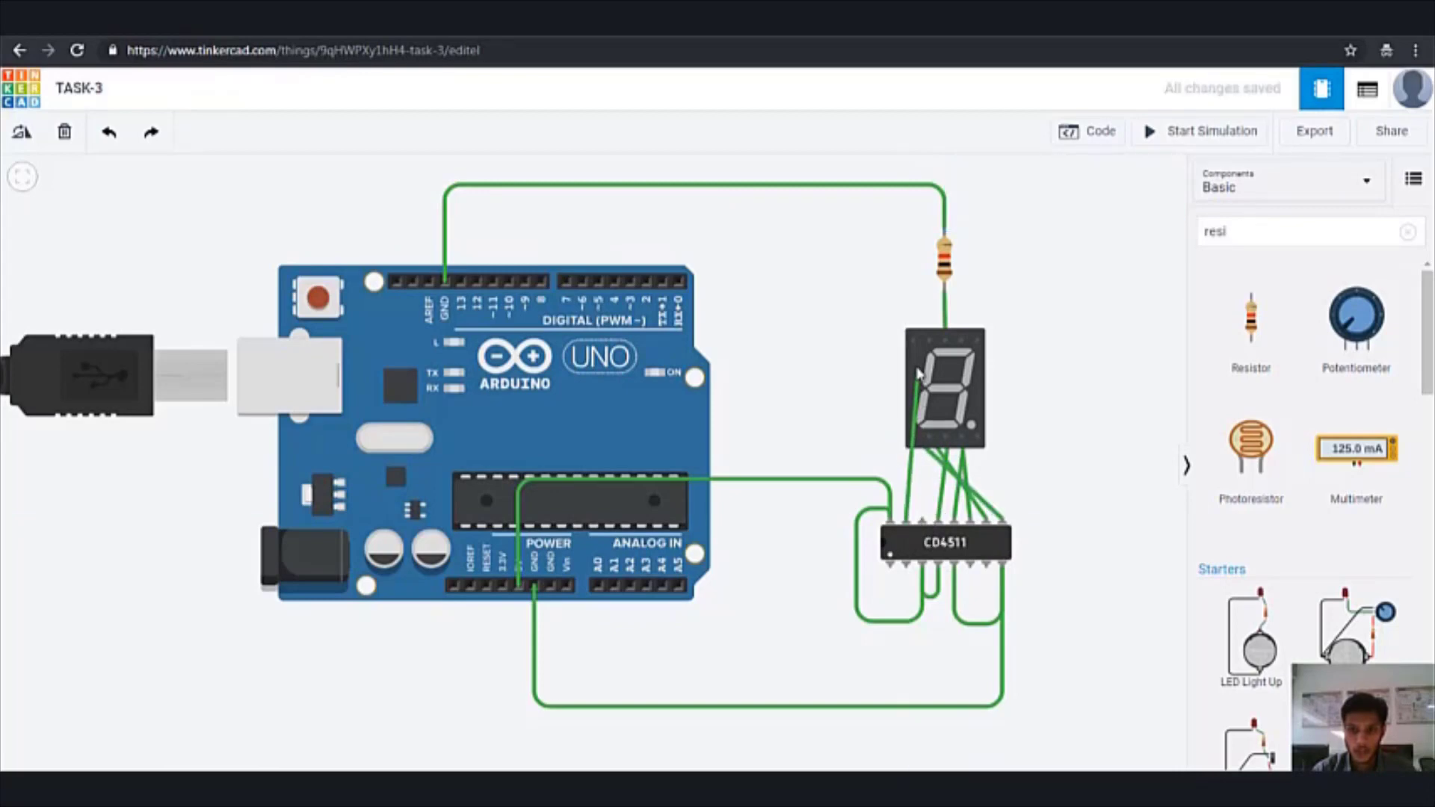
{"action": "left_click", "coordinate": [929, 340]}
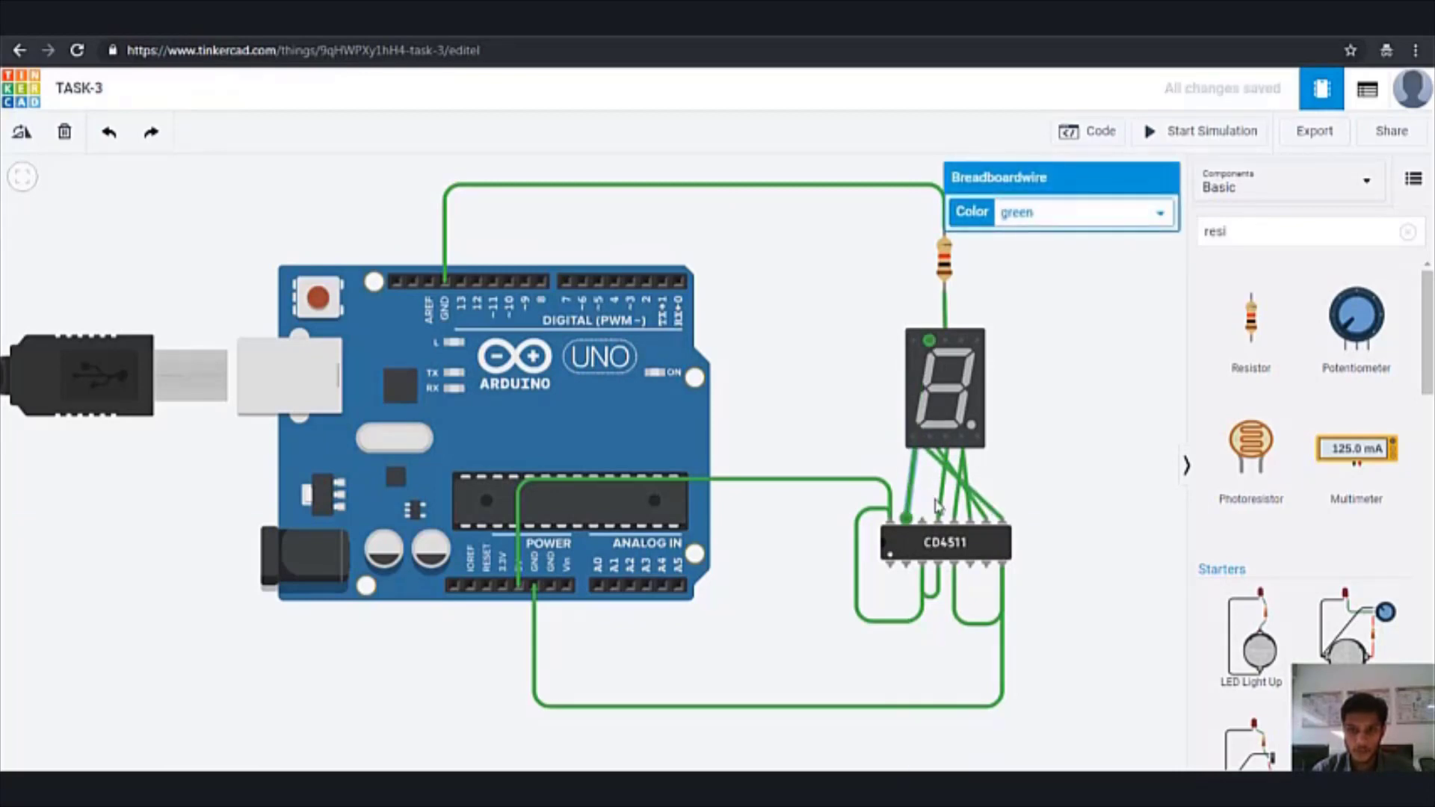
{"action": "left_click", "coordinate": [921, 520]}
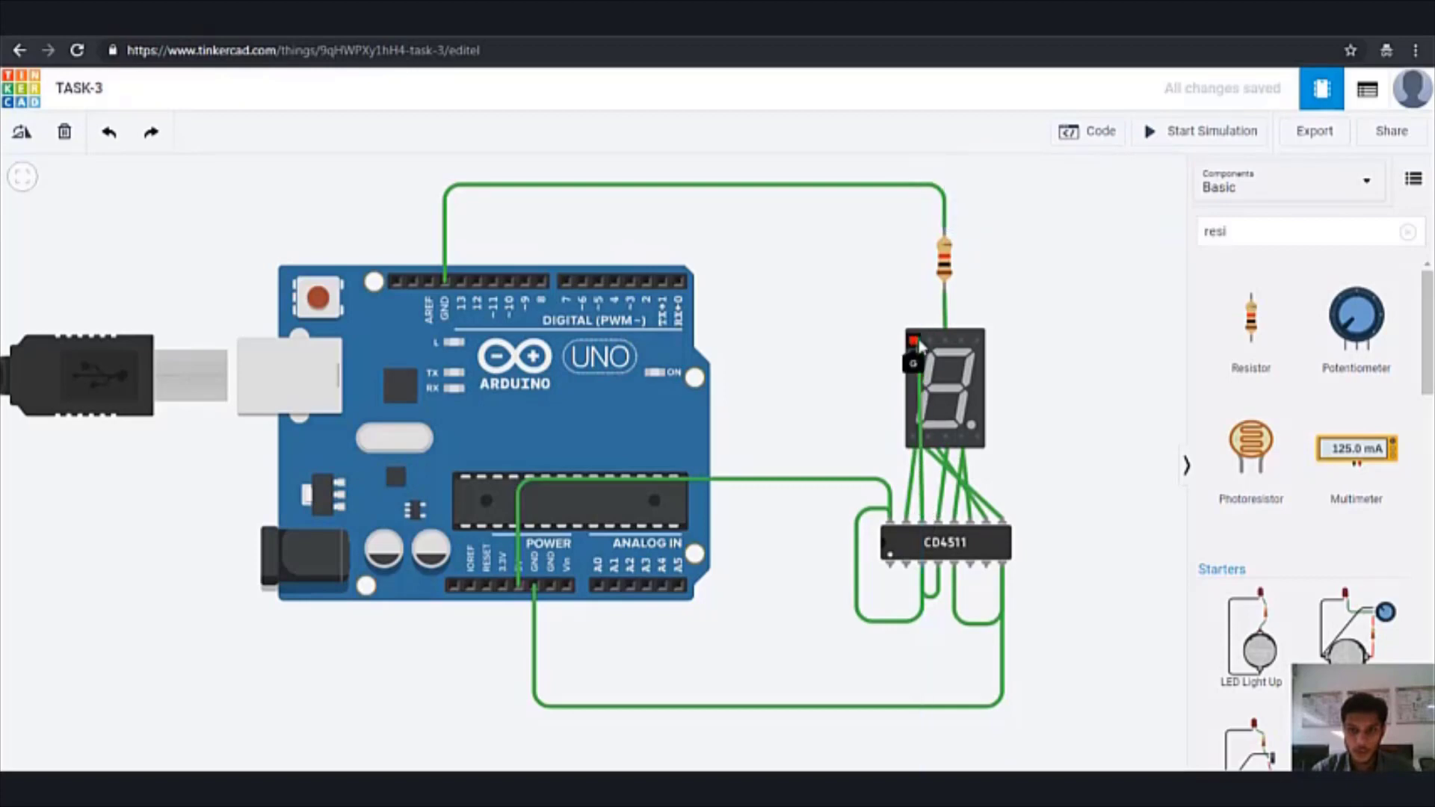
{"action": "left_click", "coordinate": [917, 342]}
{"action": "left_click", "coordinate": [1131, 384]}
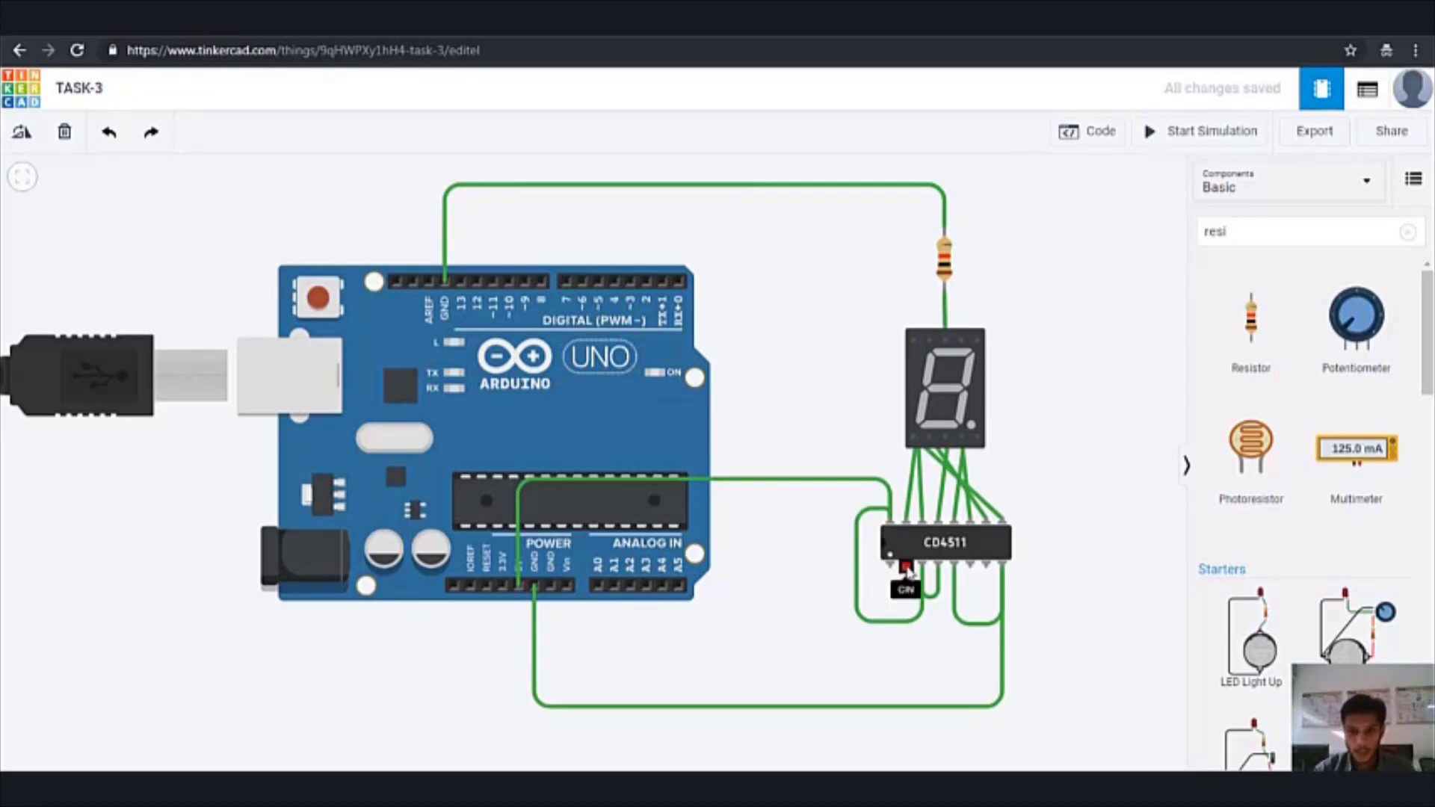
Route wires from the CD4511 AIN and BIN inputs around the board to Arduino pins 2 and 3
{"action": "left_click", "coordinate": [987, 572]}
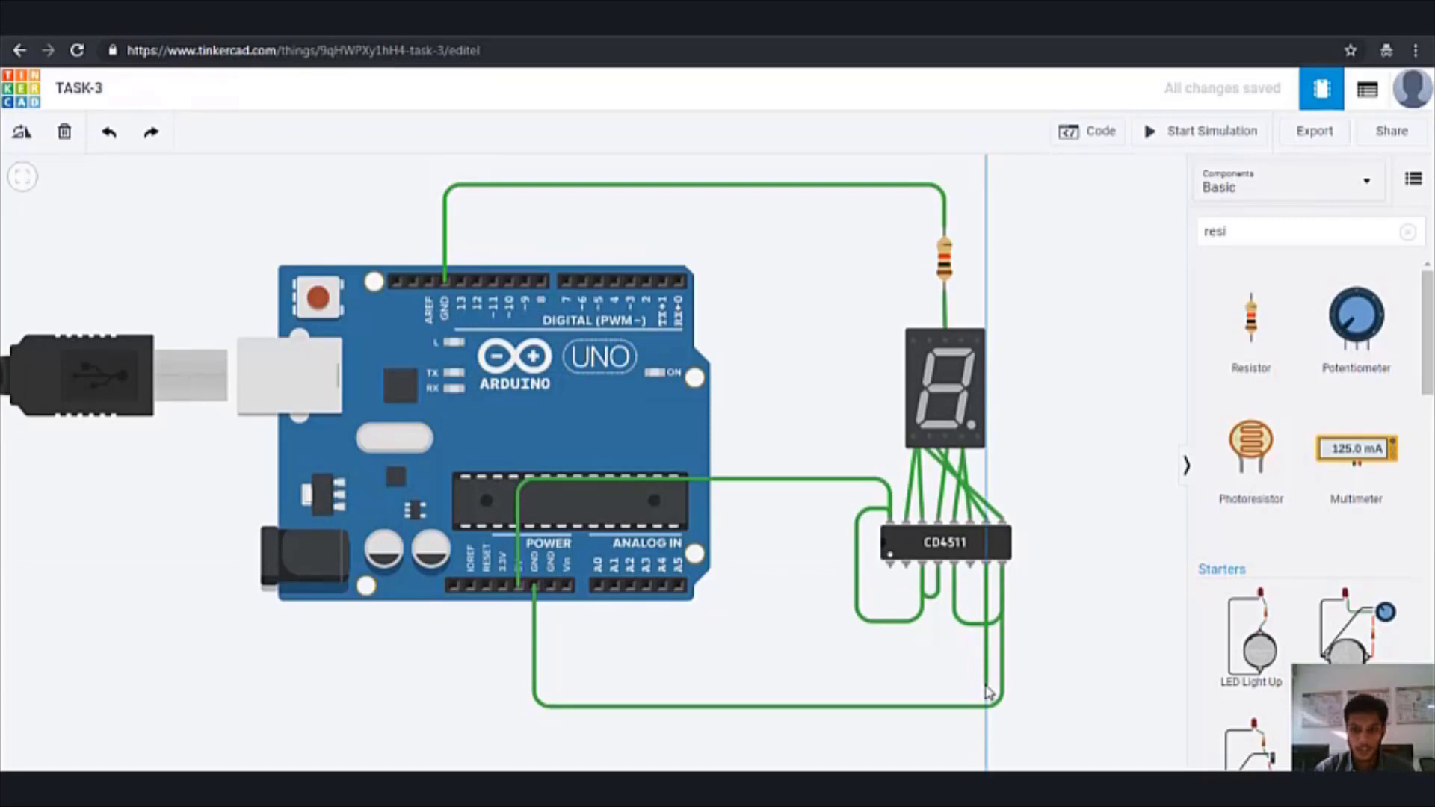
{"action": "left_click", "coordinate": [986, 685]}
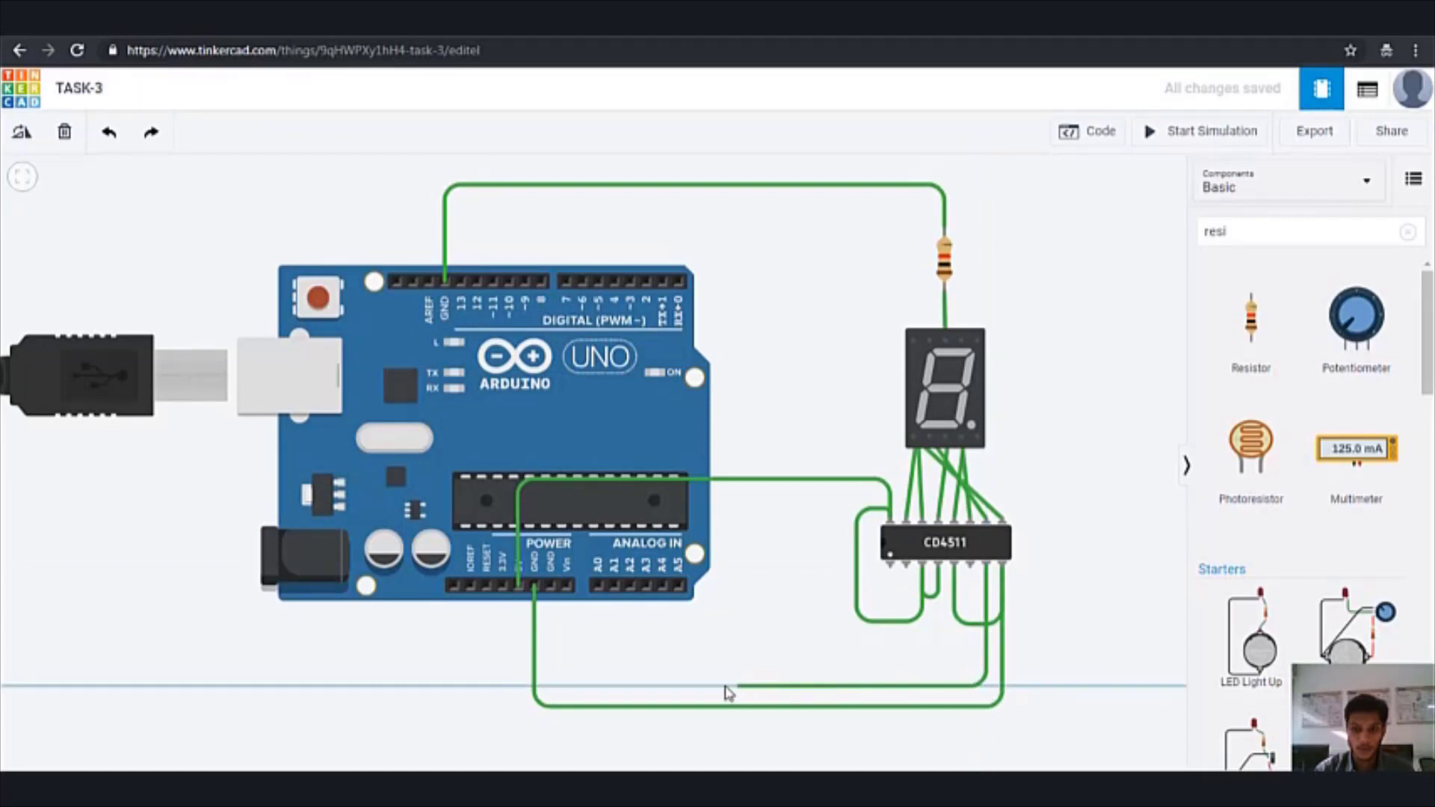
{"action": "left_click", "coordinate": [728, 684]}
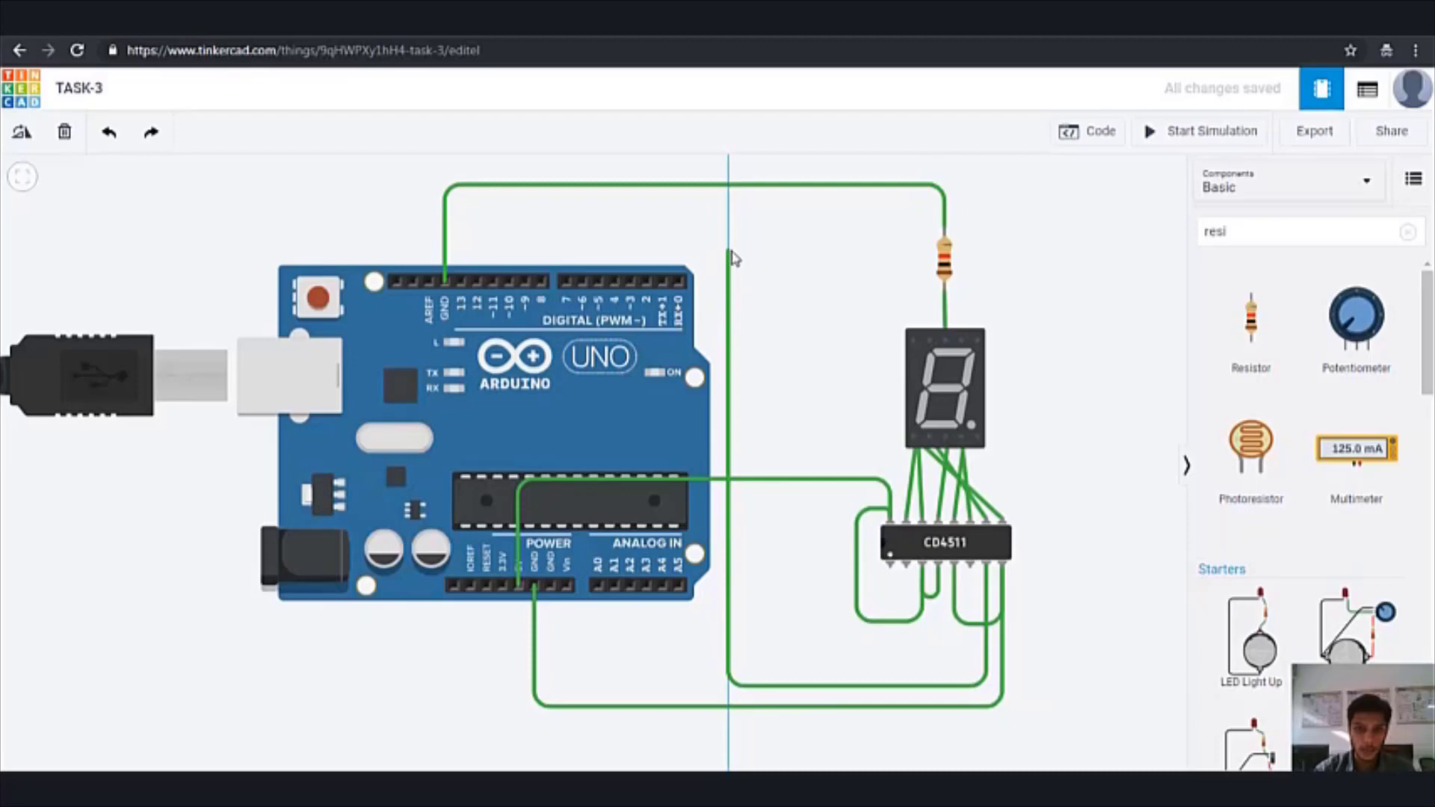
{"action": "left_click", "coordinate": [729, 259]}
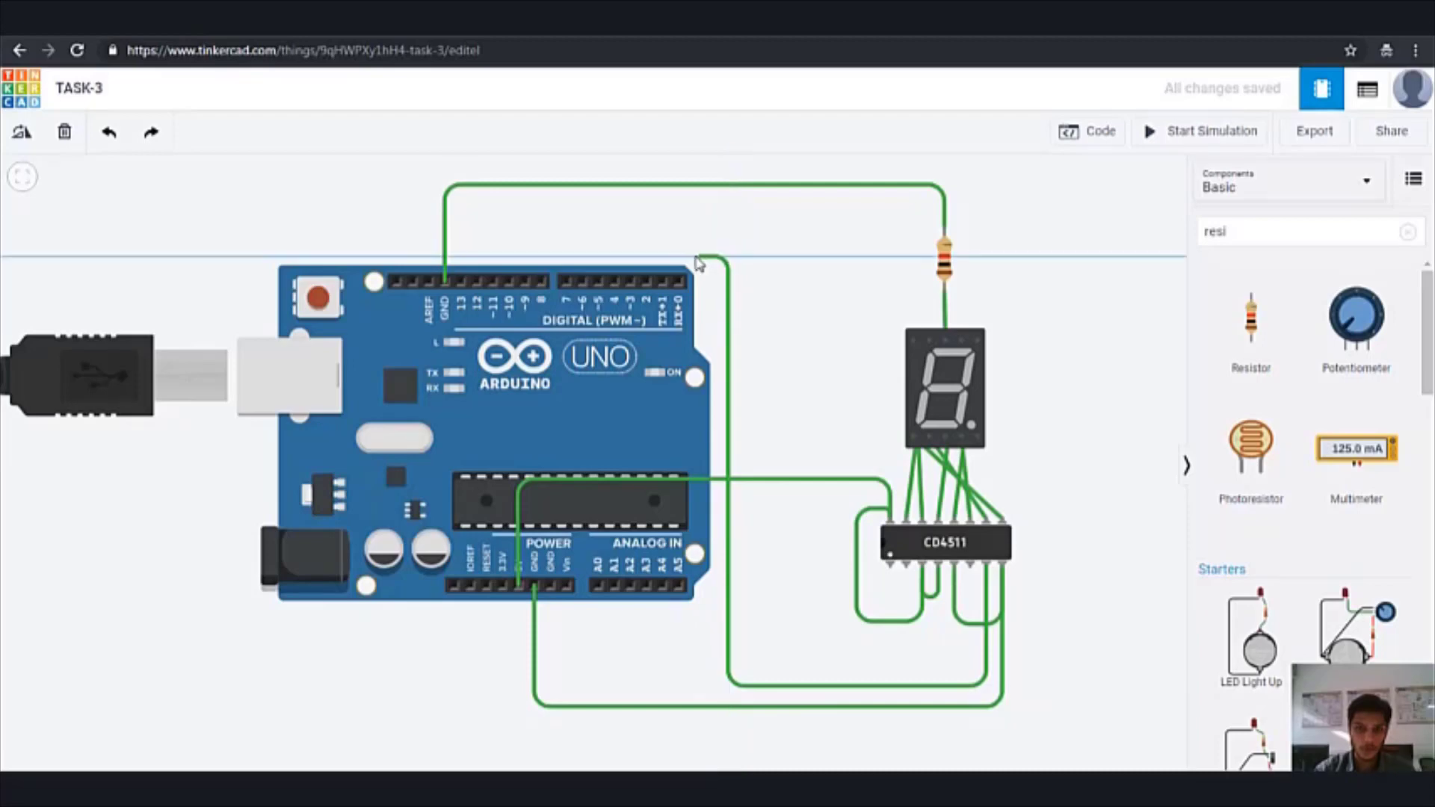
{"action": "left_click", "coordinate": [647, 258]}
{"action": "left_click", "coordinate": [646, 281]}
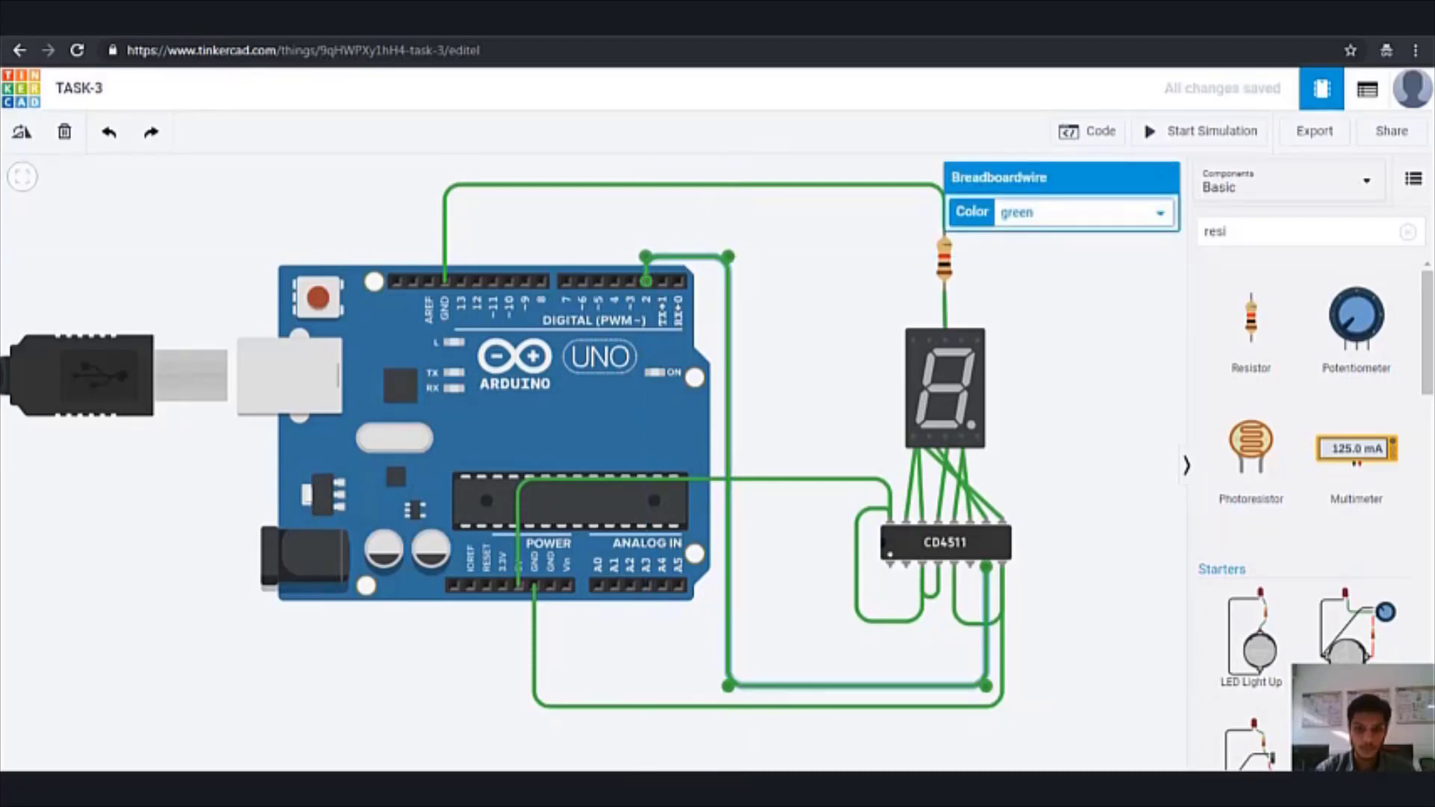
{"action": "left_click", "coordinate": [1038, 568]}
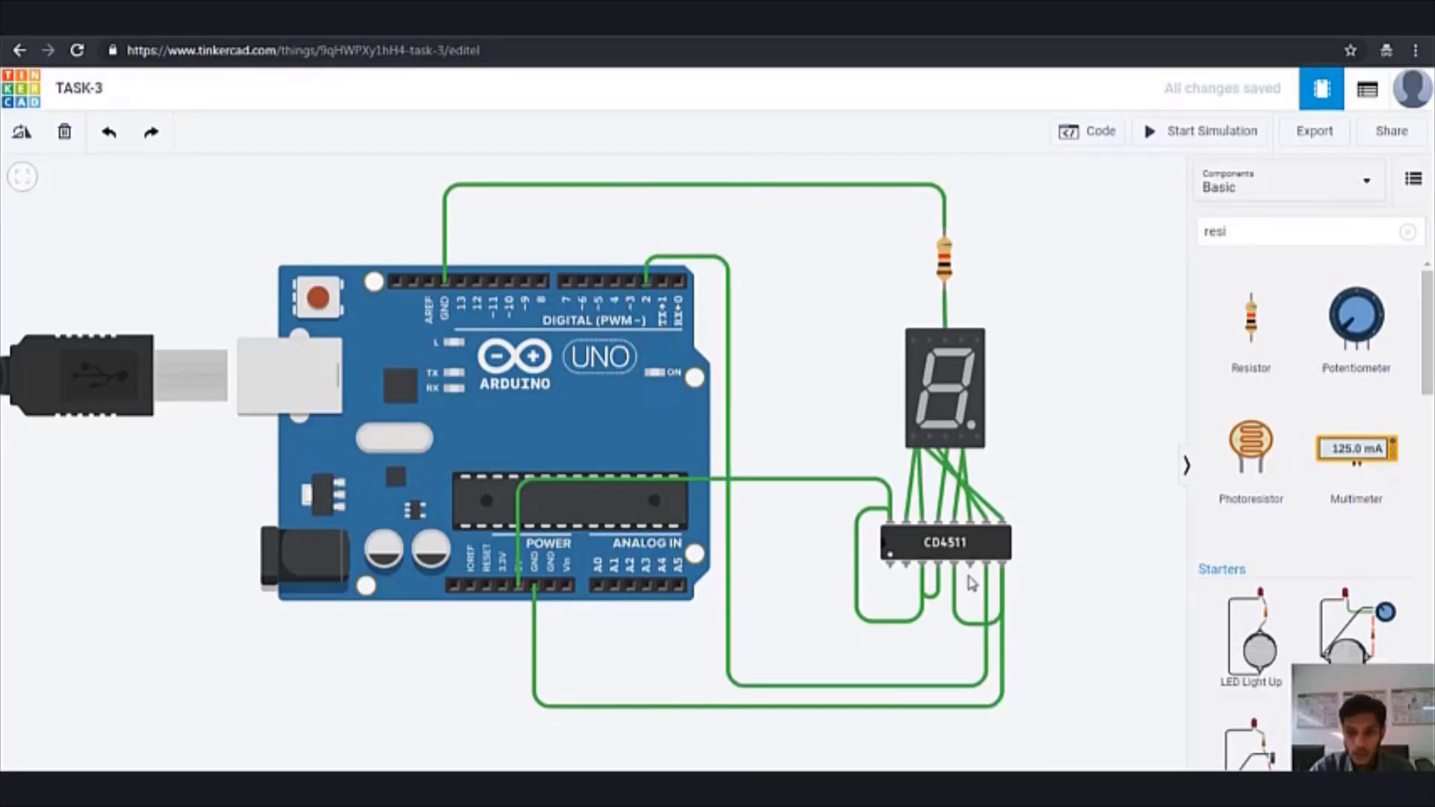
{"action": "left_click", "coordinate": [891, 568]}
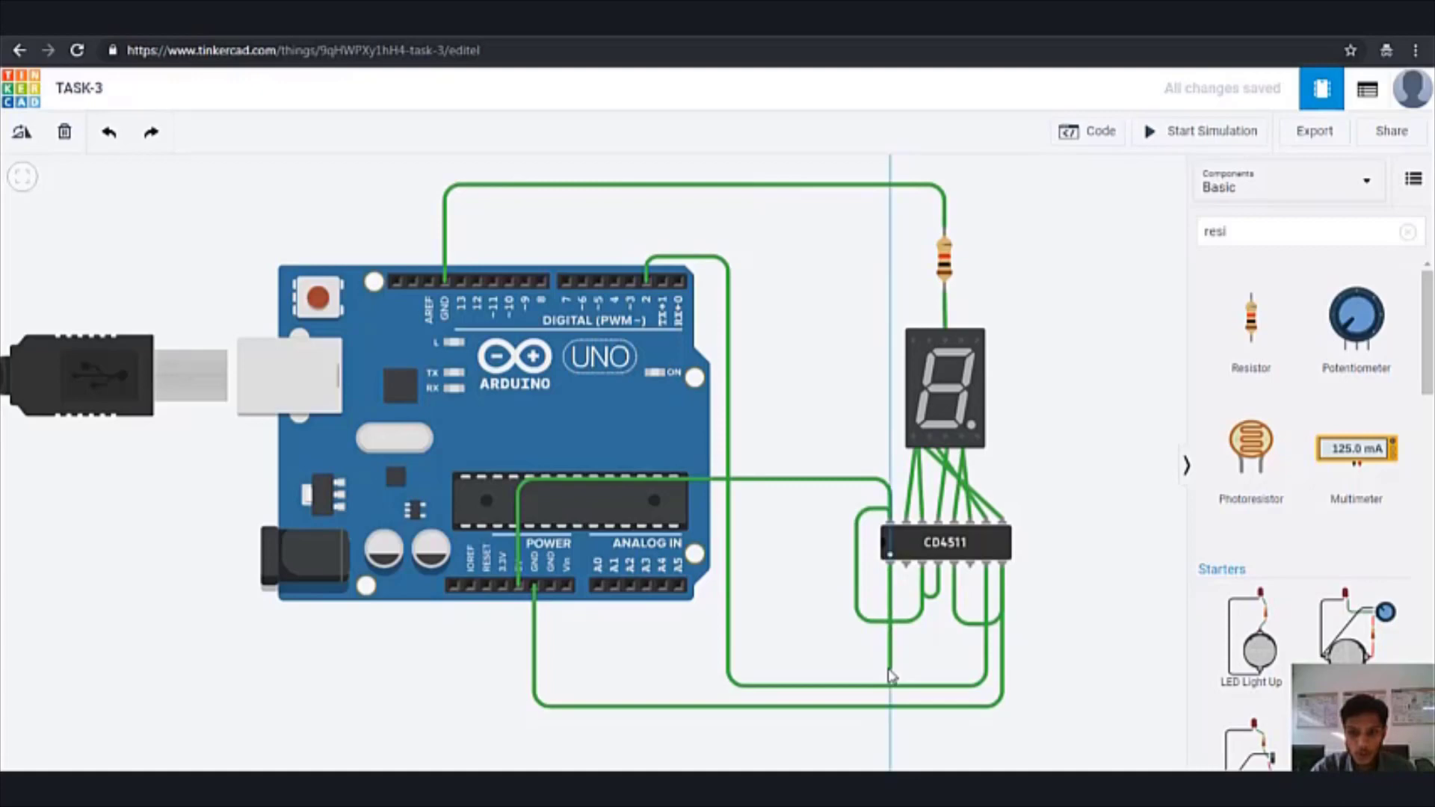
{"action": "left_click", "coordinate": [889, 672]}
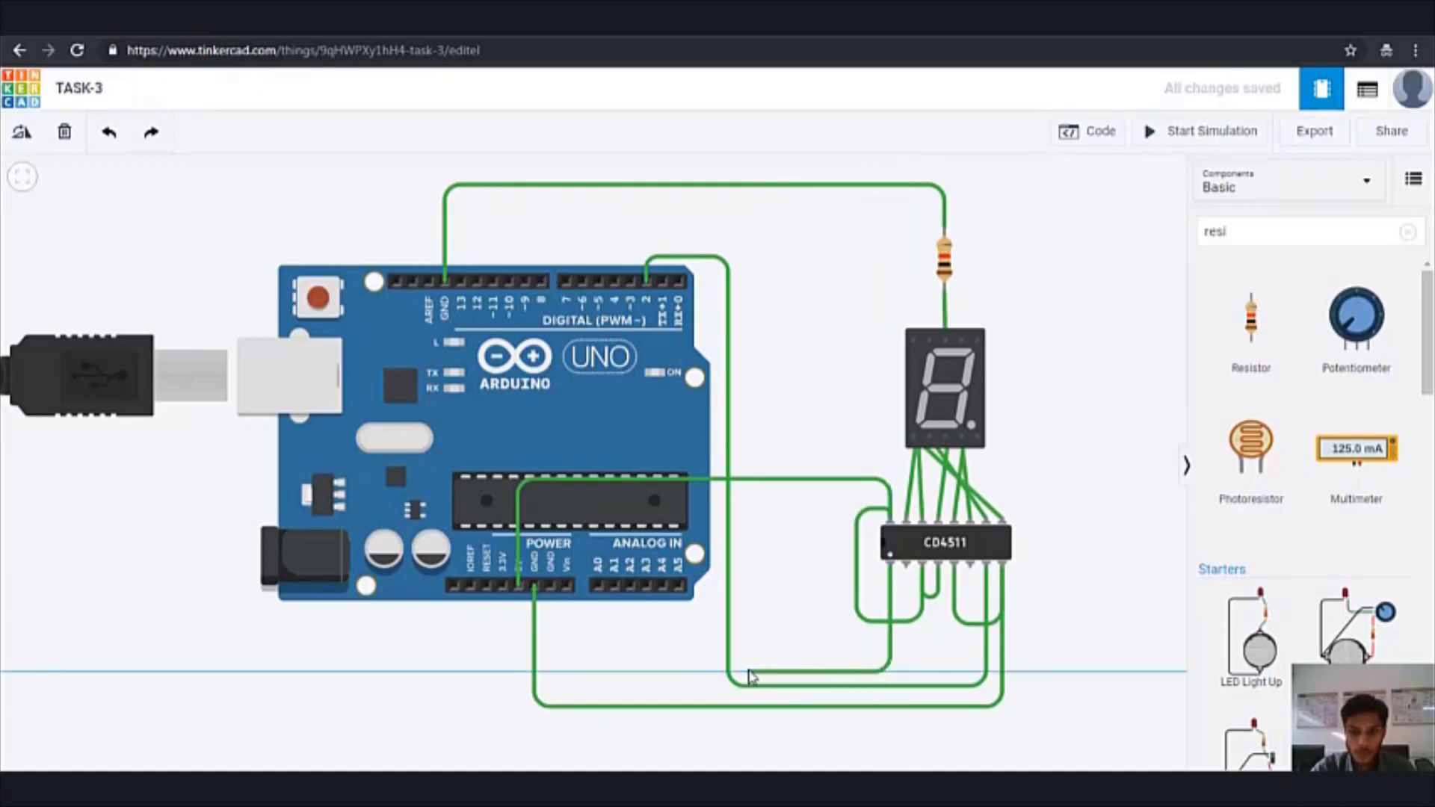
{"action": "left_click", "coordinate": [744, 674]}
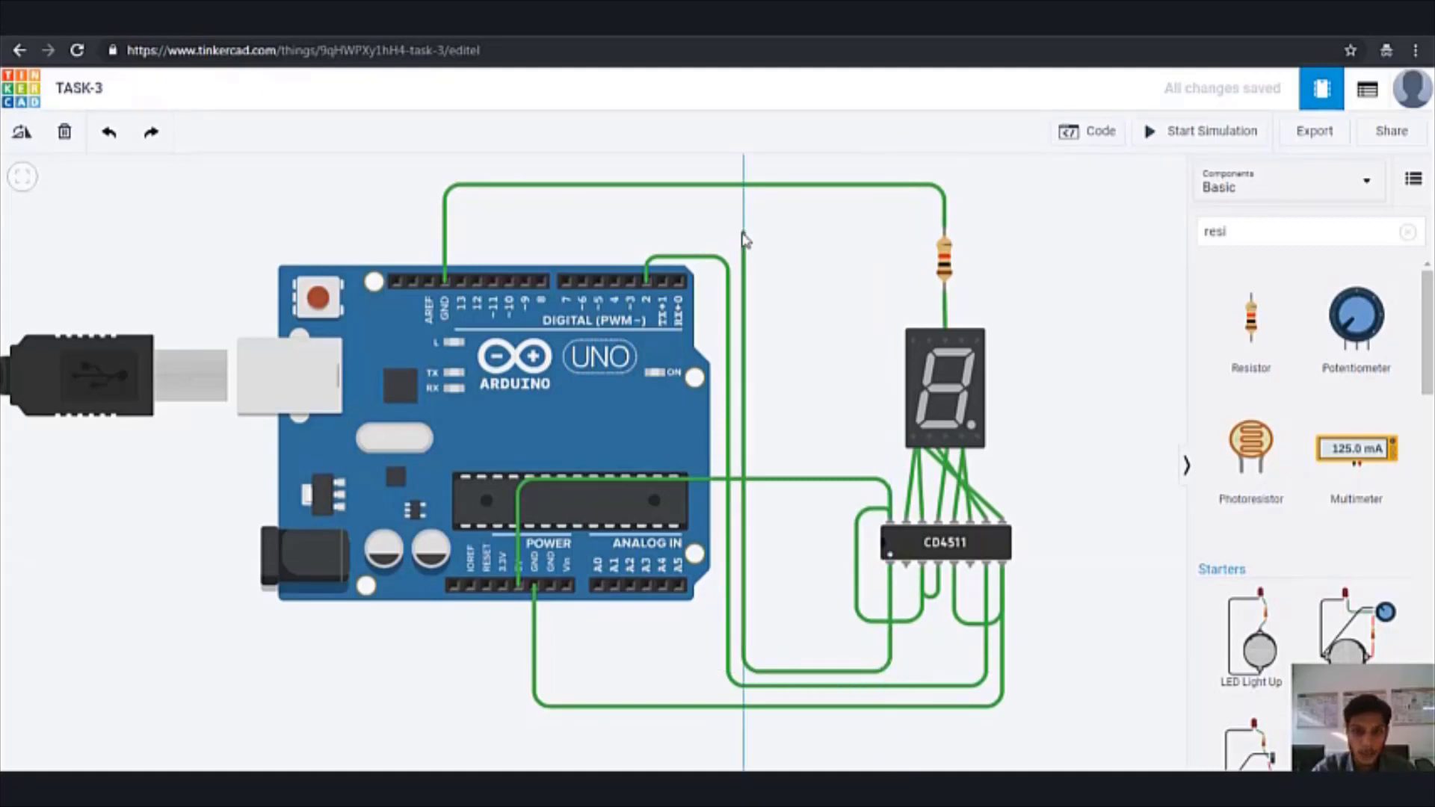
{"action": "left_click", "coordinate": [744, 251]}
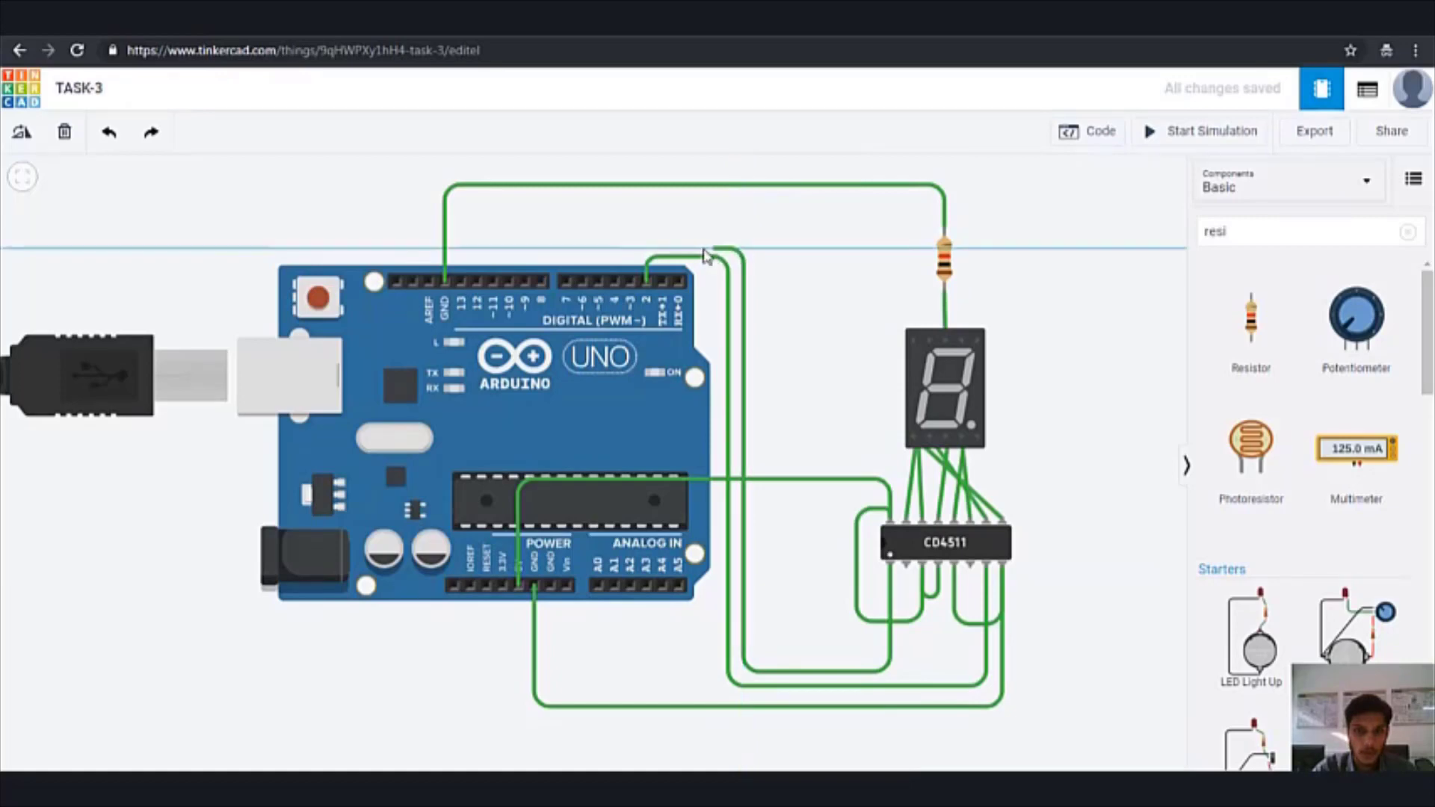
{"action": "left_click", "coordinate": [632, 261]}
{"action": "left_click", "coordinate": [630, 281]}
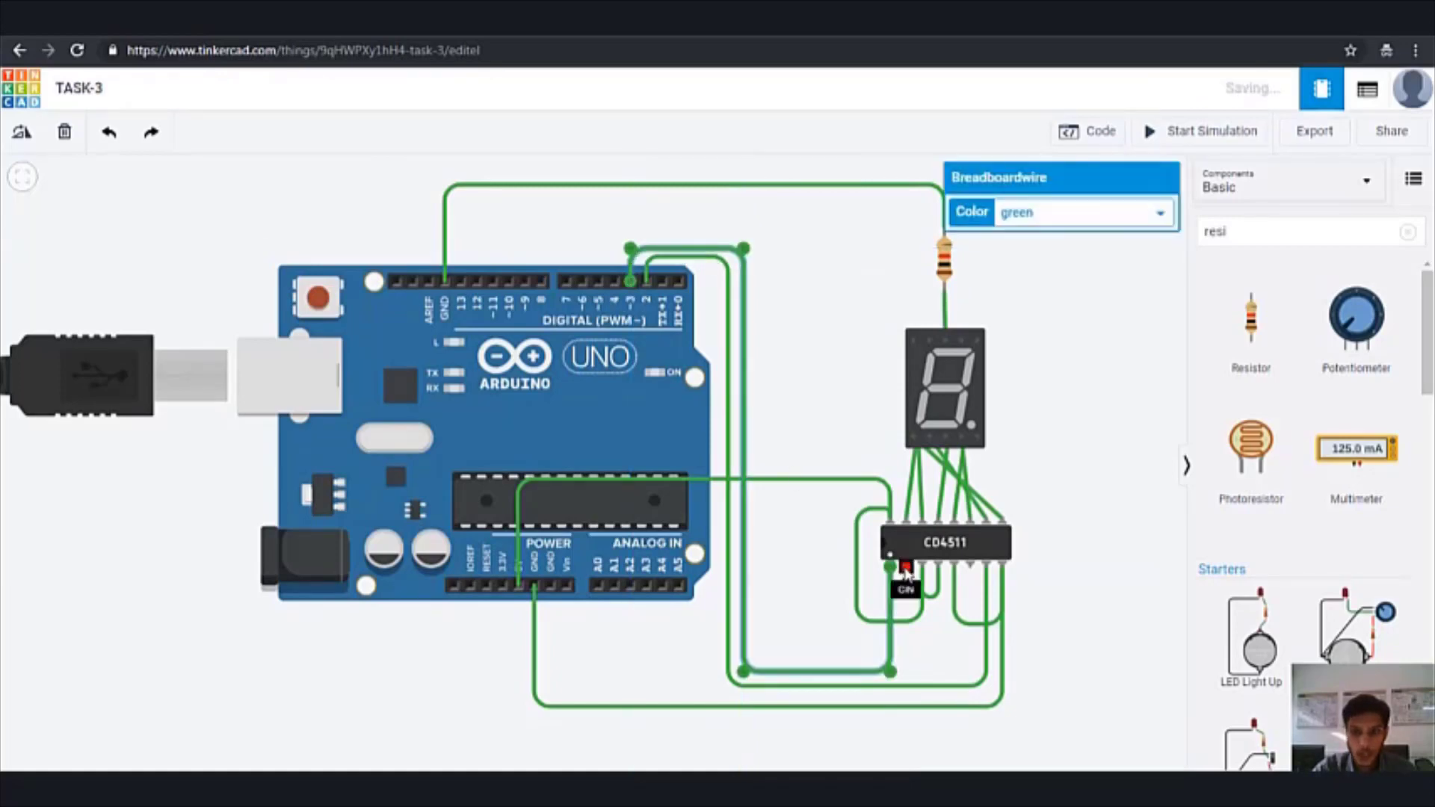
Route wires from the next CD4511 input and DIN to Arduino pins 4 and 5
{"action": "left_click", "coordinate": [905, 568]}
{"action": "left_click", "coordinate": [905, 655]}
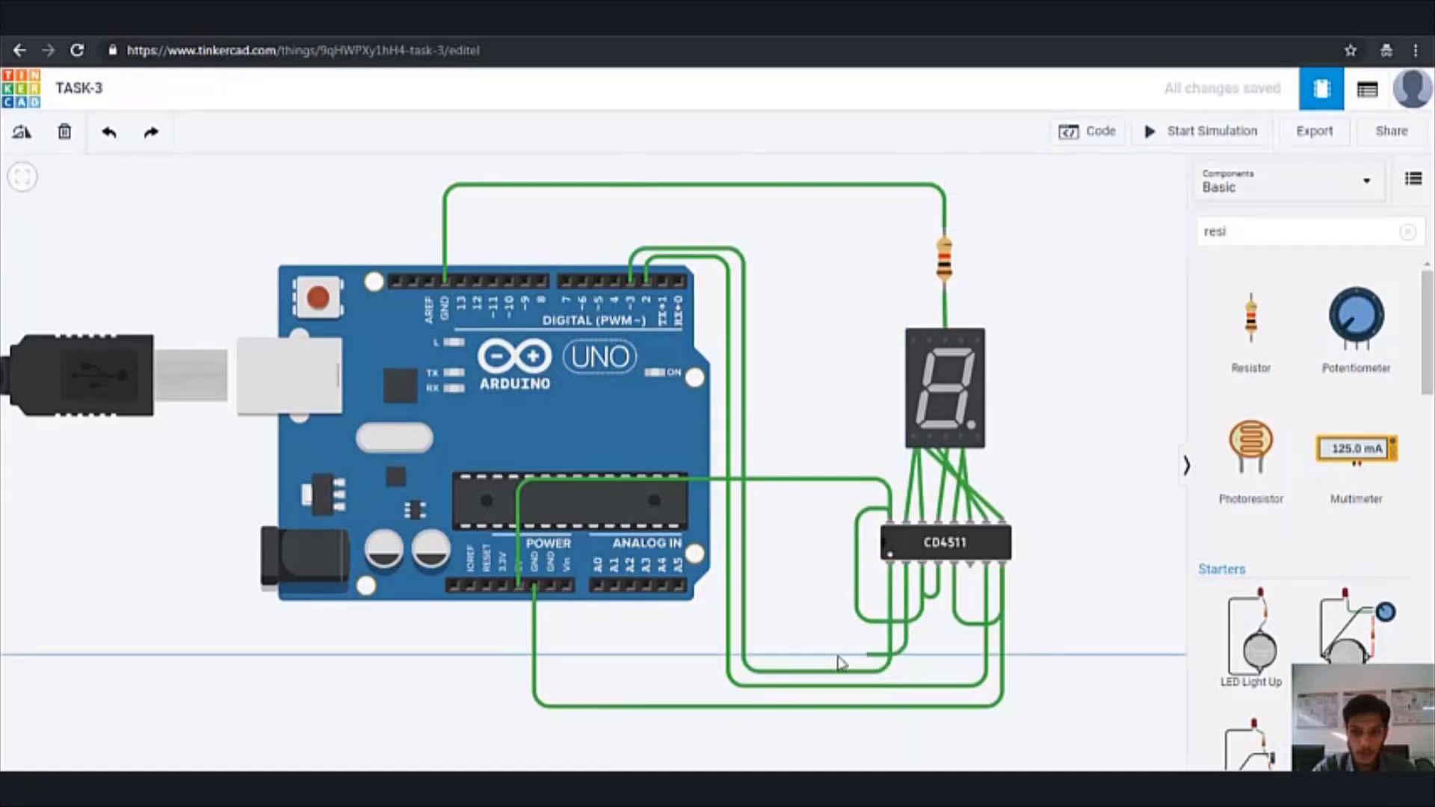
{"action": "left_click", "coordinate": [760, 654]}
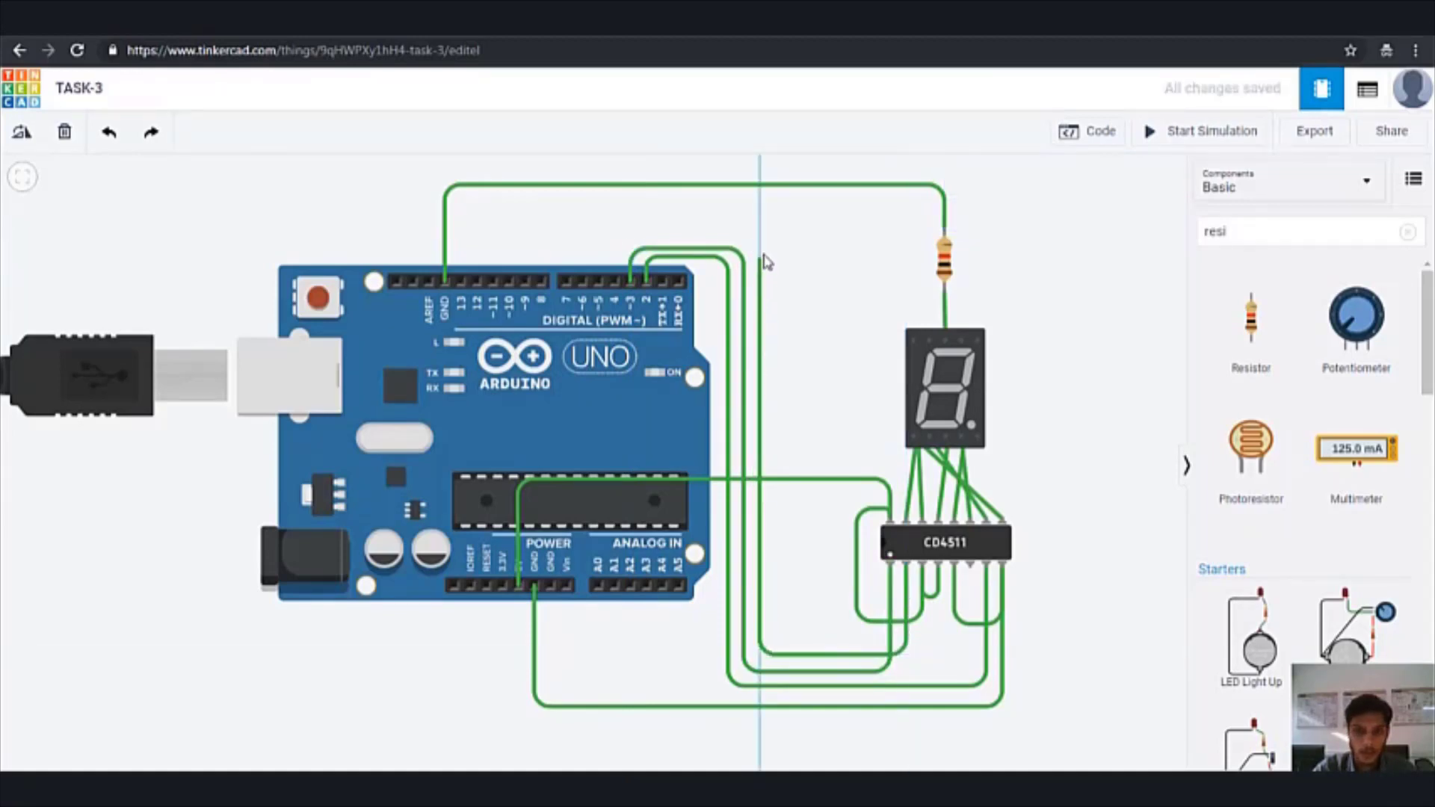
{"action": "left_click", "coordinate": [761, 243]}
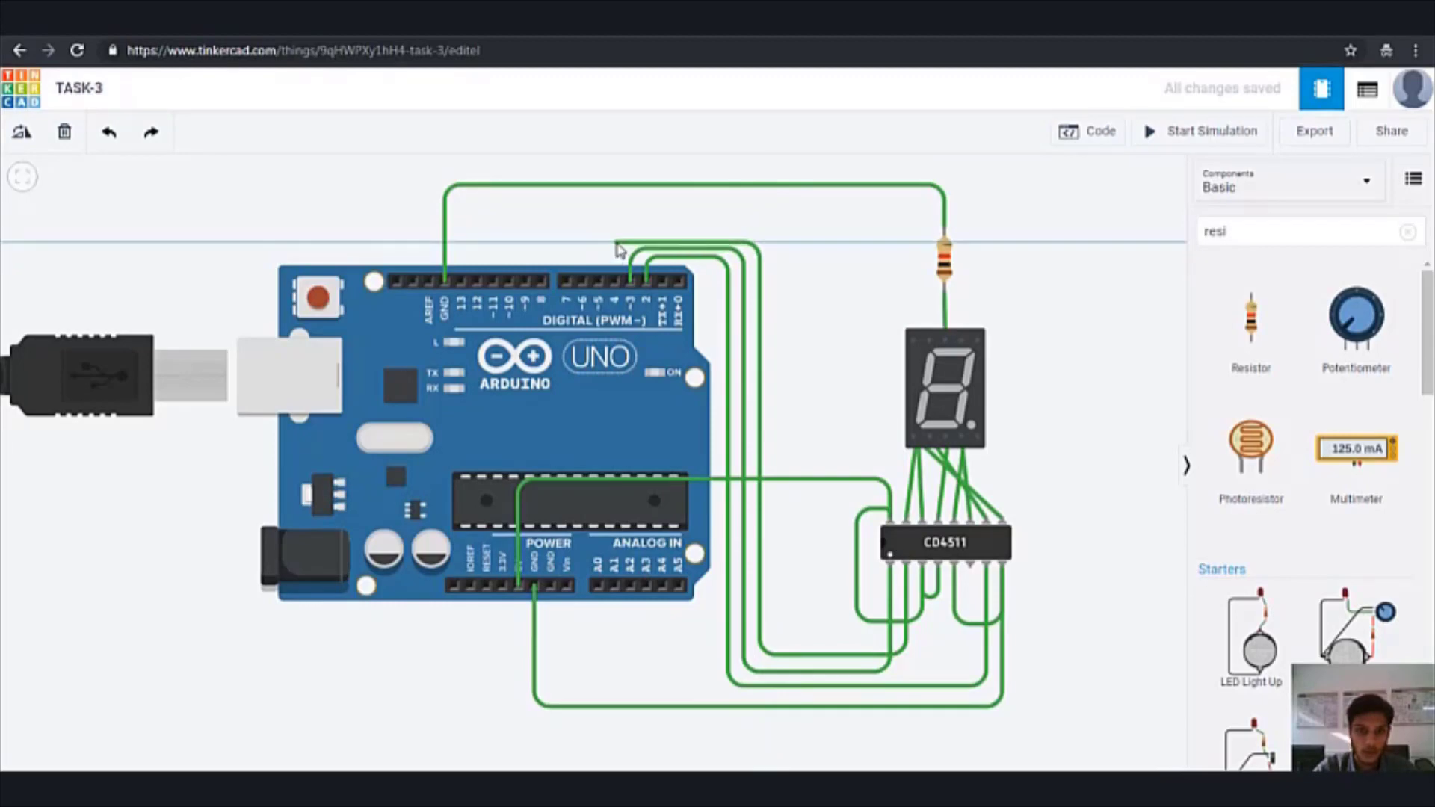
{"action": "left_click", "coordinate": [617, 242]}
{"action": "left_click", "coordinate": [616, 281]}
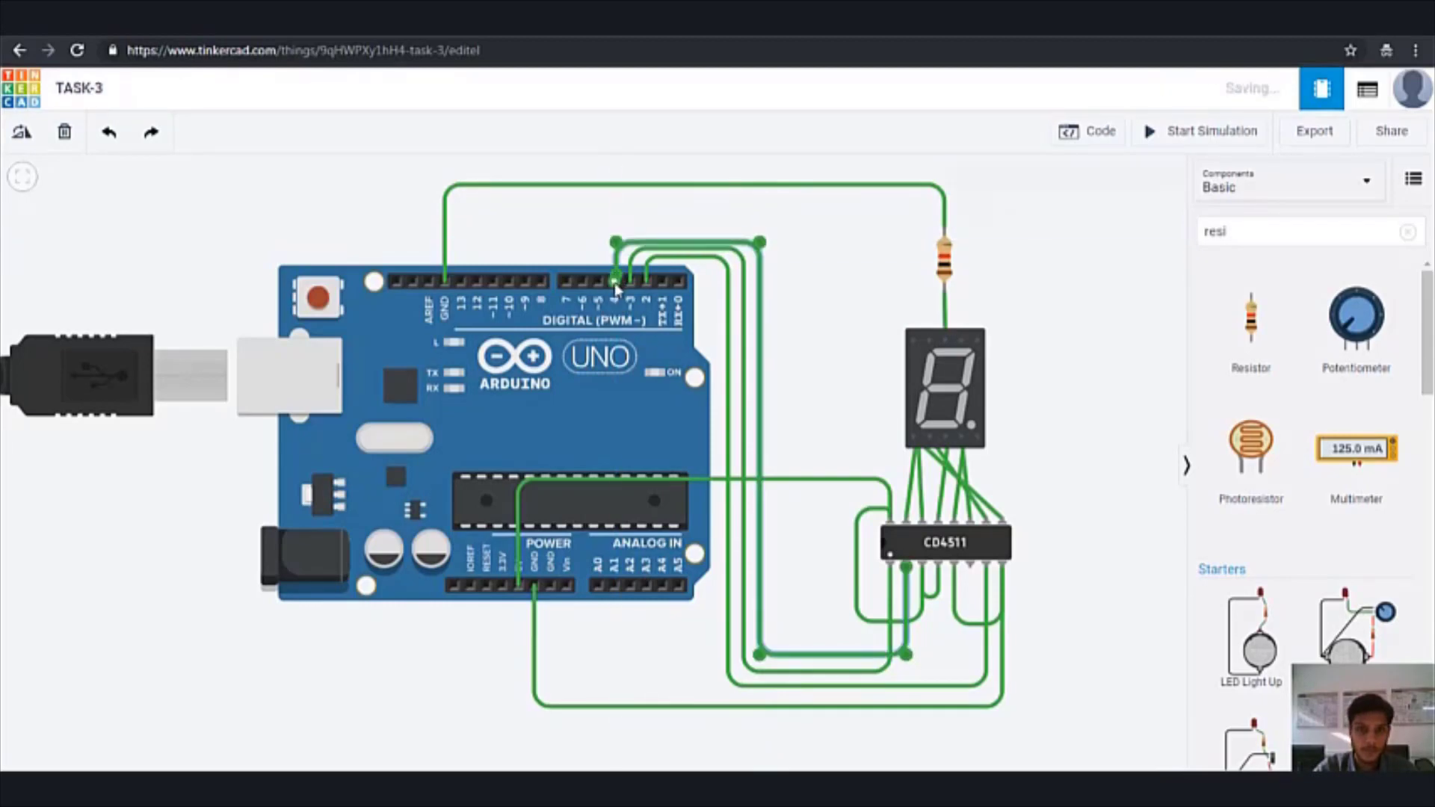
{"action": "left_click", "coordinate": [814, 343]}
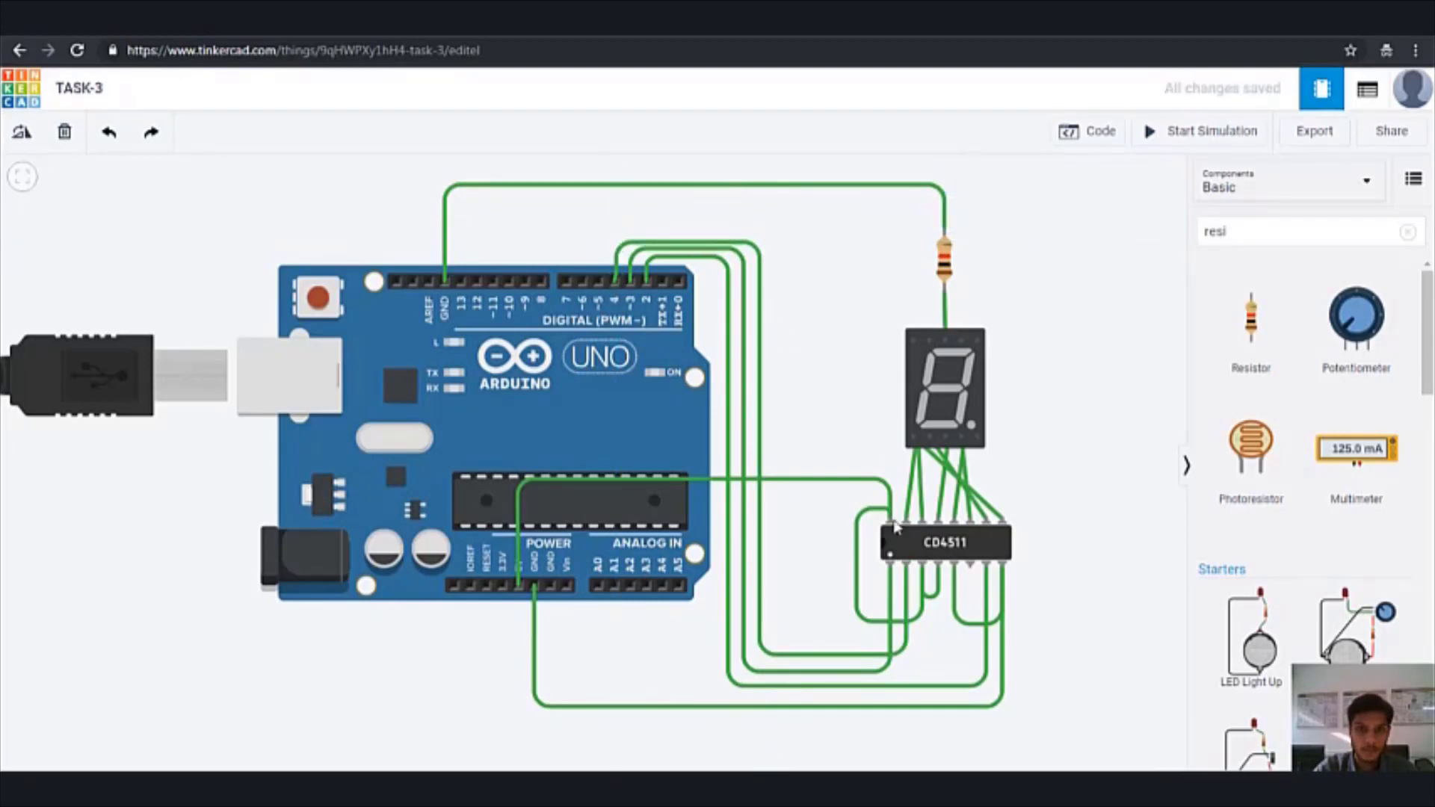
{"action": "left_click", "coordinate": [970, 566]}
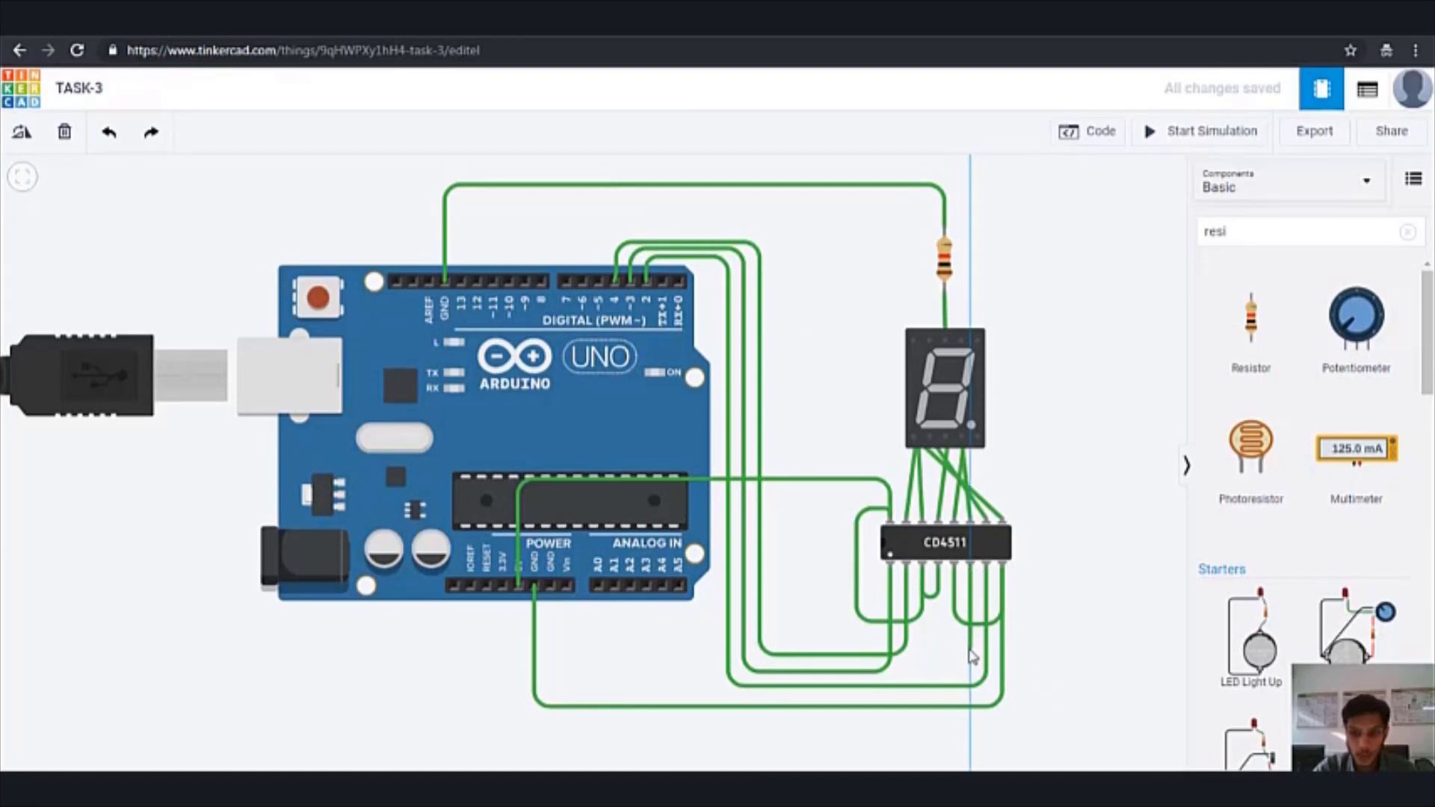
{"action": "left_click", "coordinate": [970, 649]}
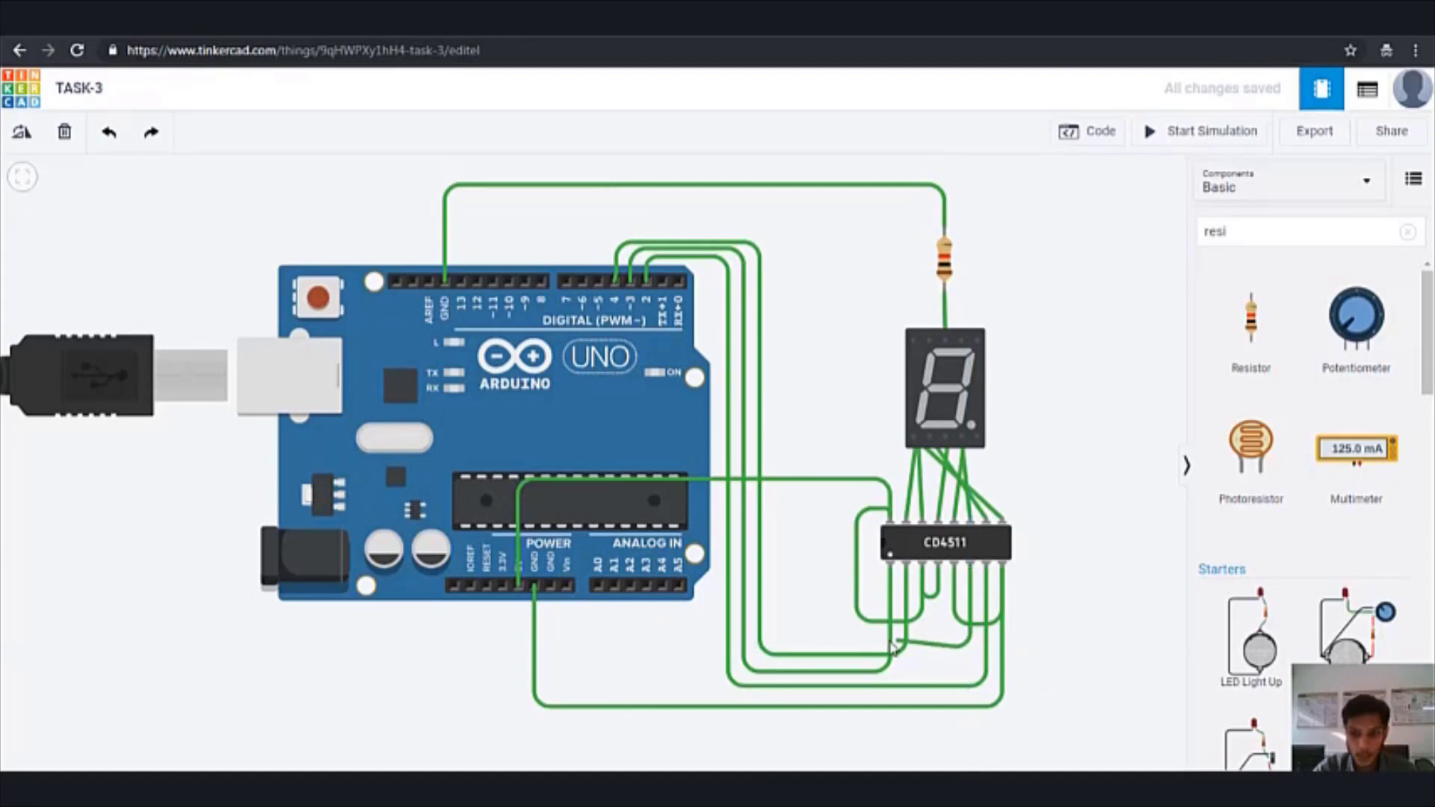
{"action": "left_click", "coordinate": [778, 650]}
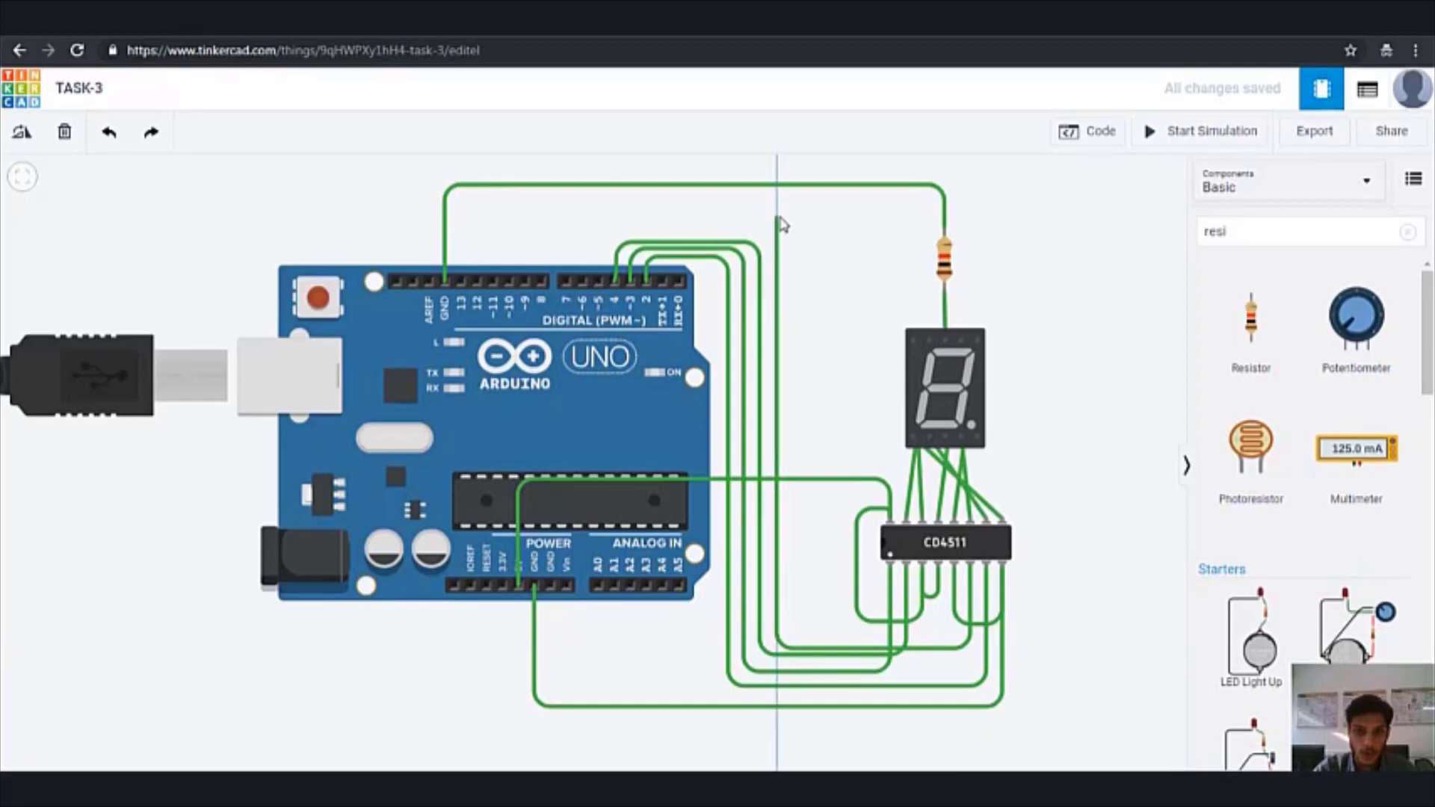
{"action": "left_click", "coordinate": [749, 214]}
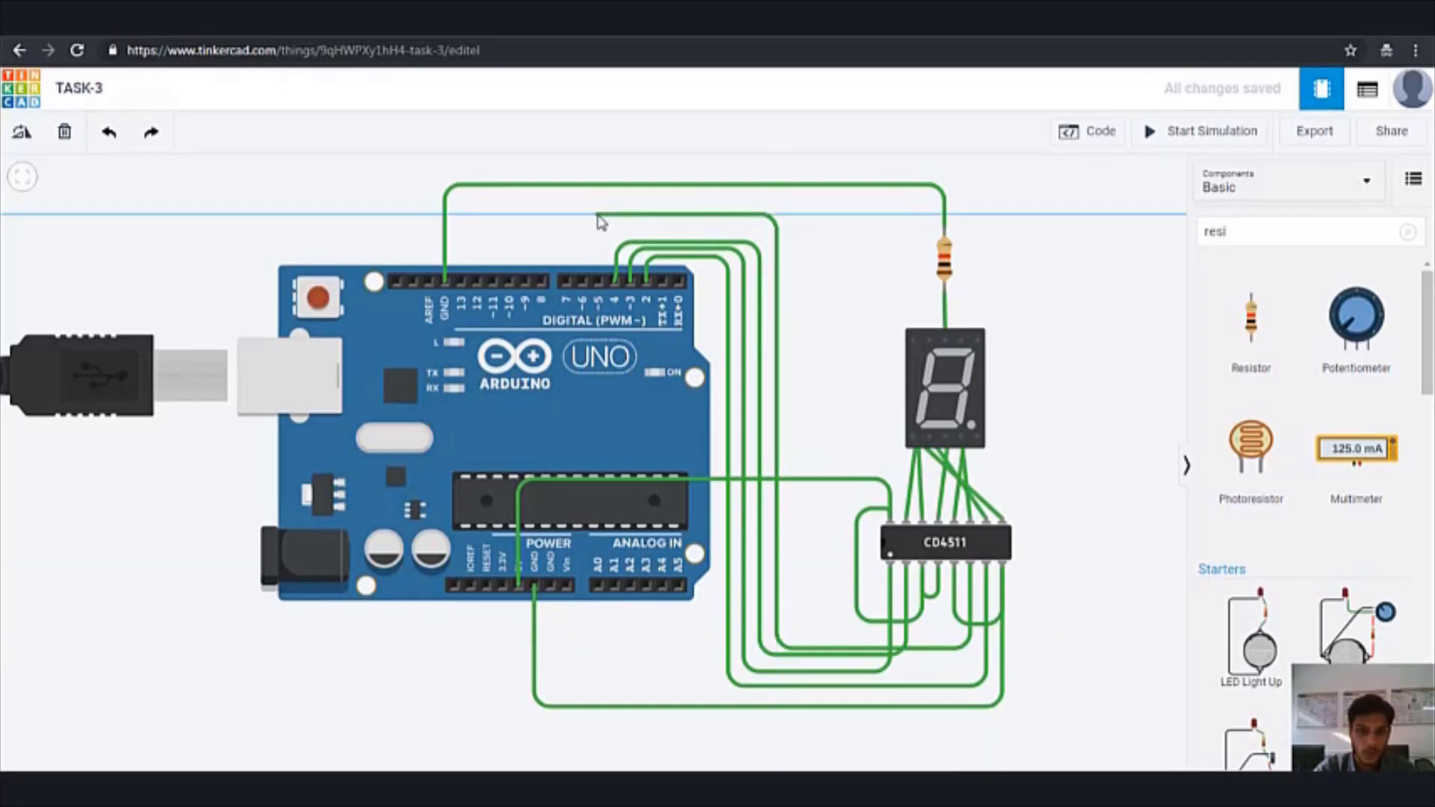
{"action": "left_click", "coordinate": [598, 216]}
{"action": "left_click", "coordinate": [598, 282]}
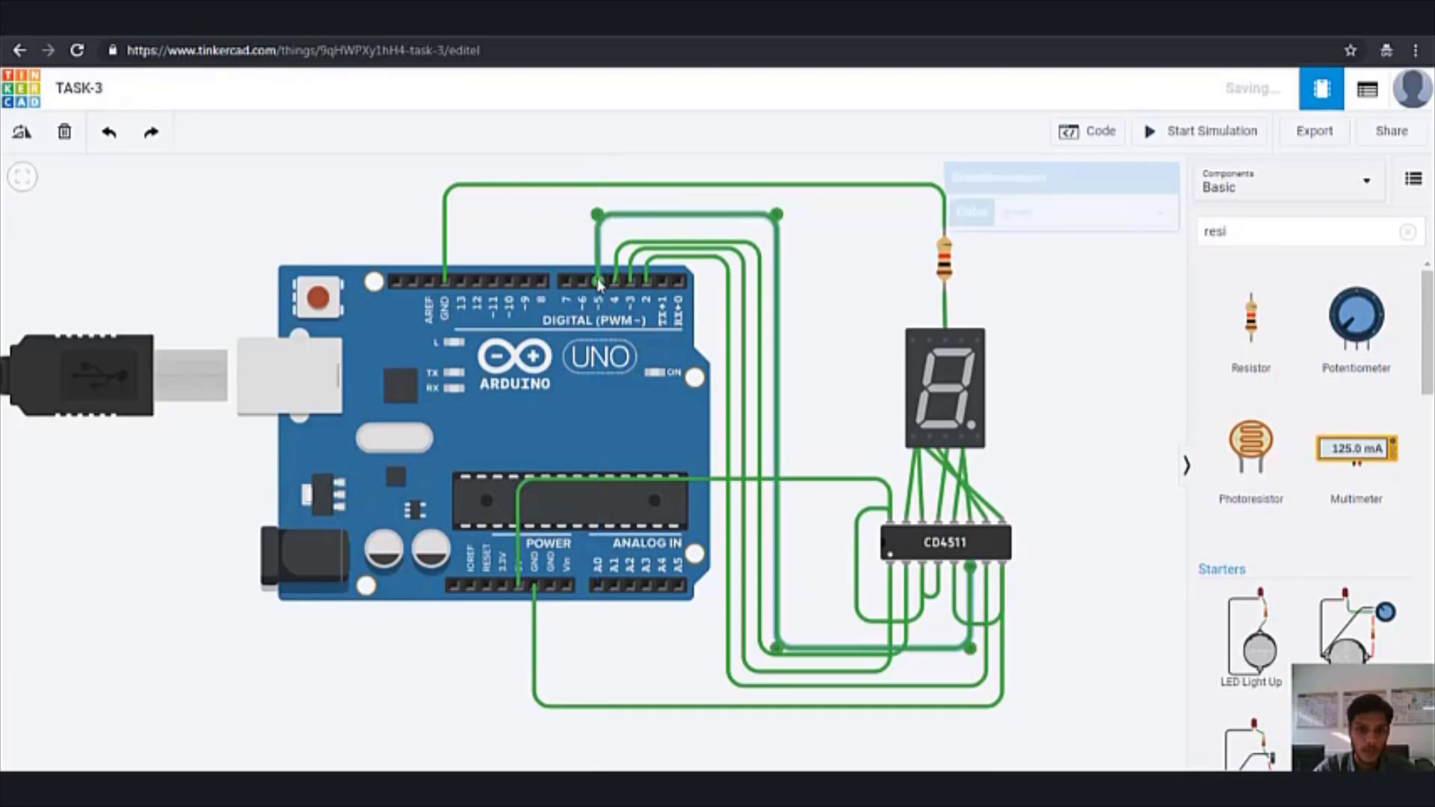
{"action": "left_click", "coordinate": [854, 314]}
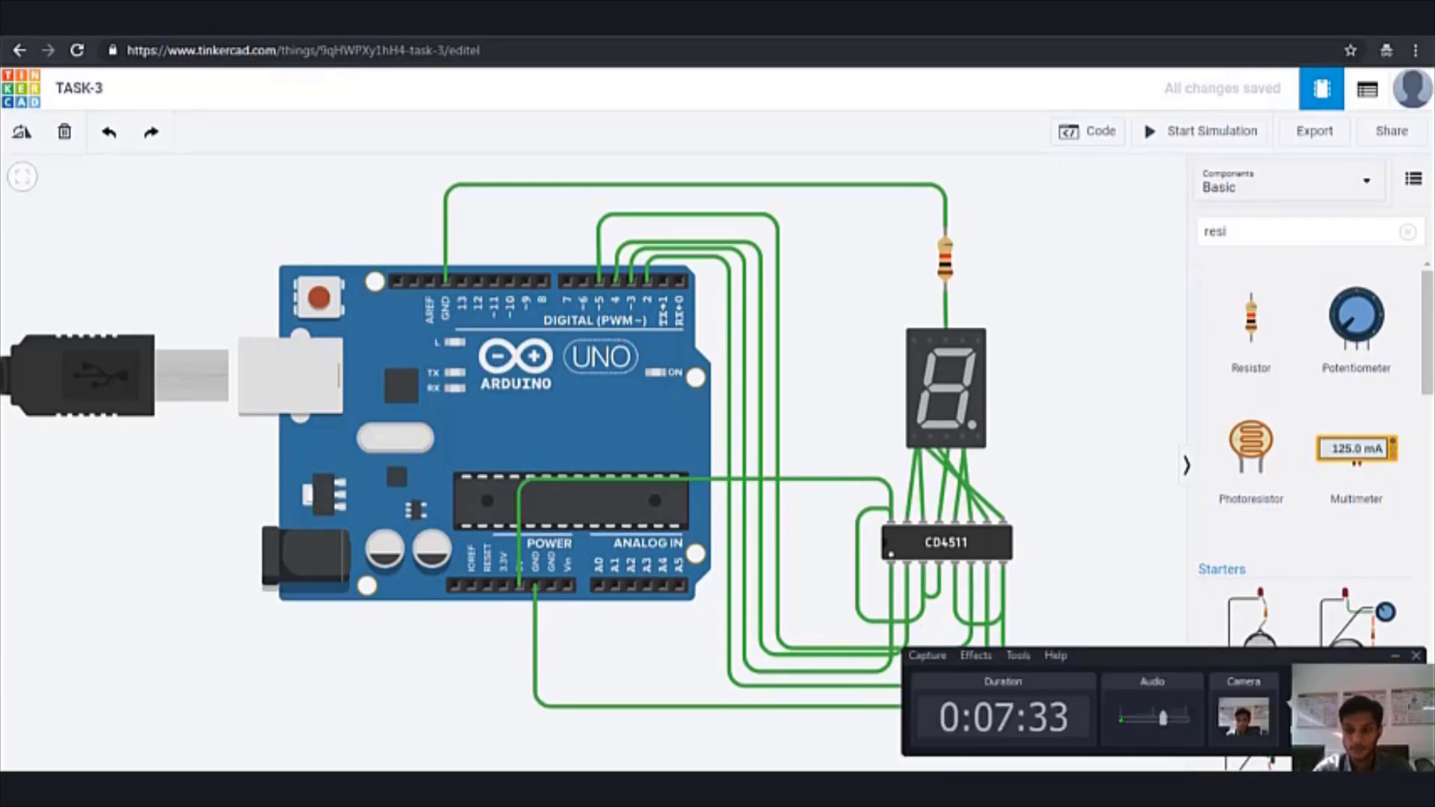
Show the Arduino sketch setting pins 2–5 as outputs beside the circuit
{"action": "left_click", "coordinate": [1088, 132]}
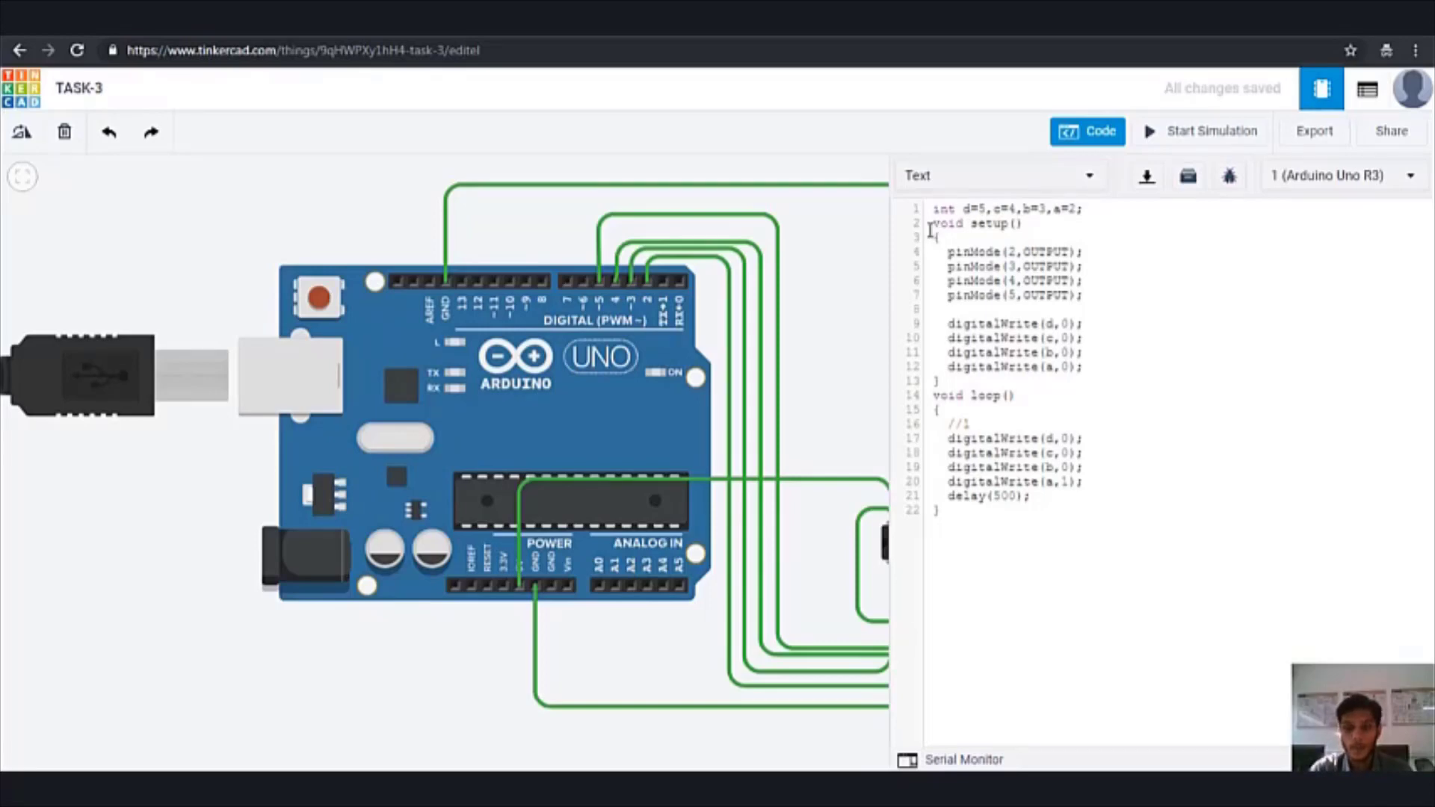
{"action": "left_click_drag", "start_coordinate": [930, 228], "coordinate": [1023, 223]}
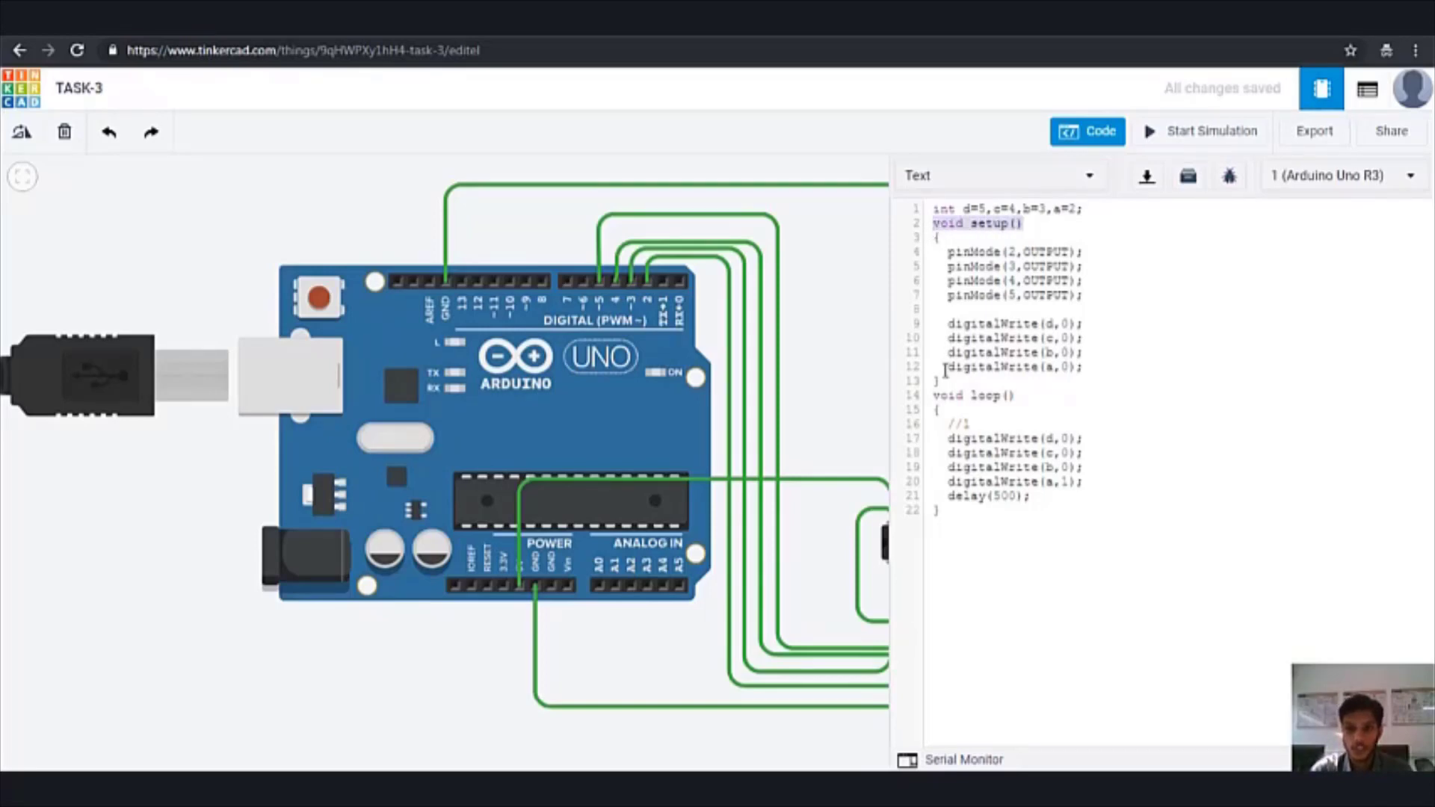
{"action": "left_click_drag", "start_coordinate": [932, 400], "coordinate": [1064, 408]}
{"action": "left_click_drag", "start_coordinate": [1021, 227], "coordinate": [911, 234]}
{"action": "left_click_drag", "start_coordinate": [1018, 402], "coordinate": [904, 403]}
{"action": "left_click", "coordinate": [1146, 407]}
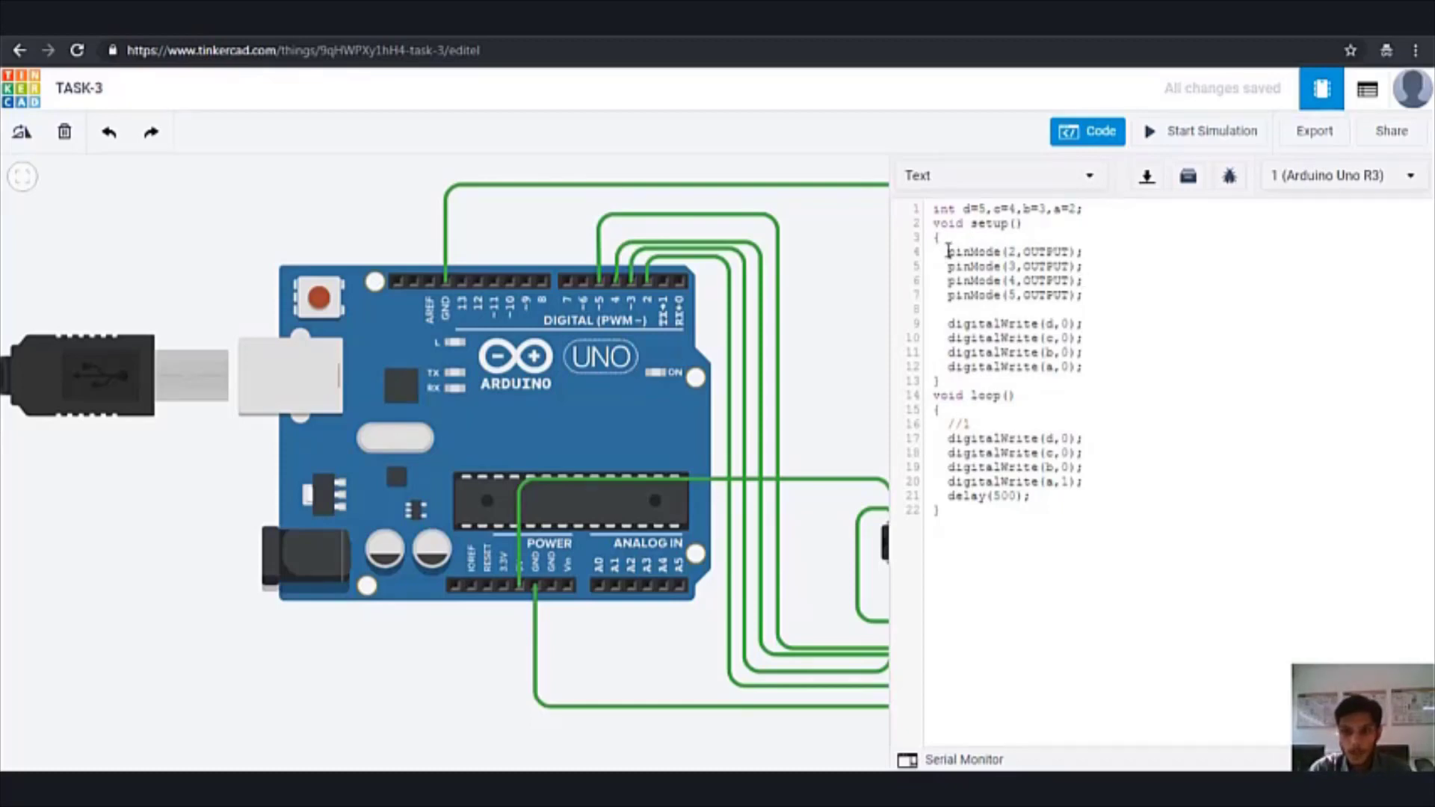
{"action": "left_click_drag", "start_coordinate": [947, 252], "coordinate": [1079, 251]}
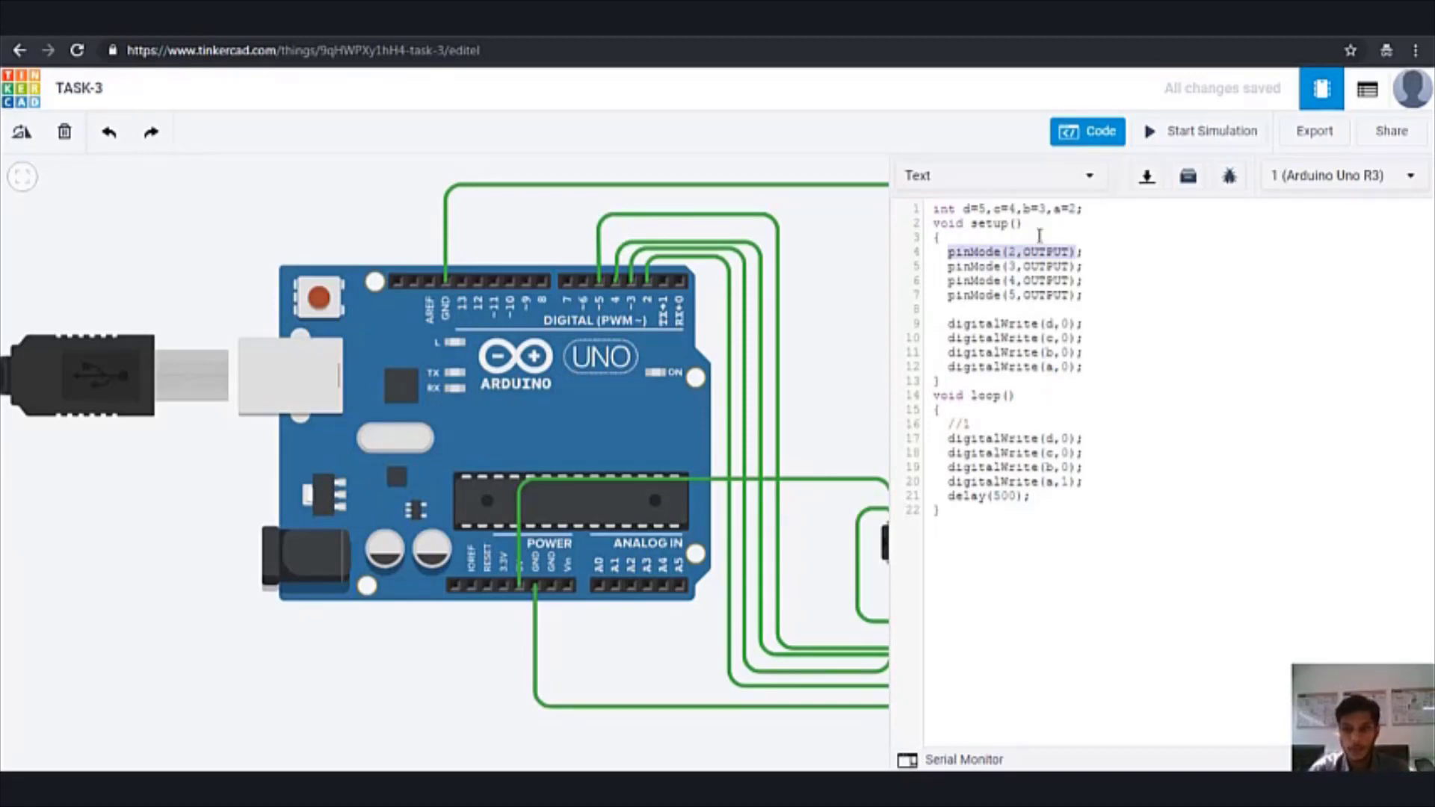
{"action": "left_click", "coordinate": [1163, 267]}
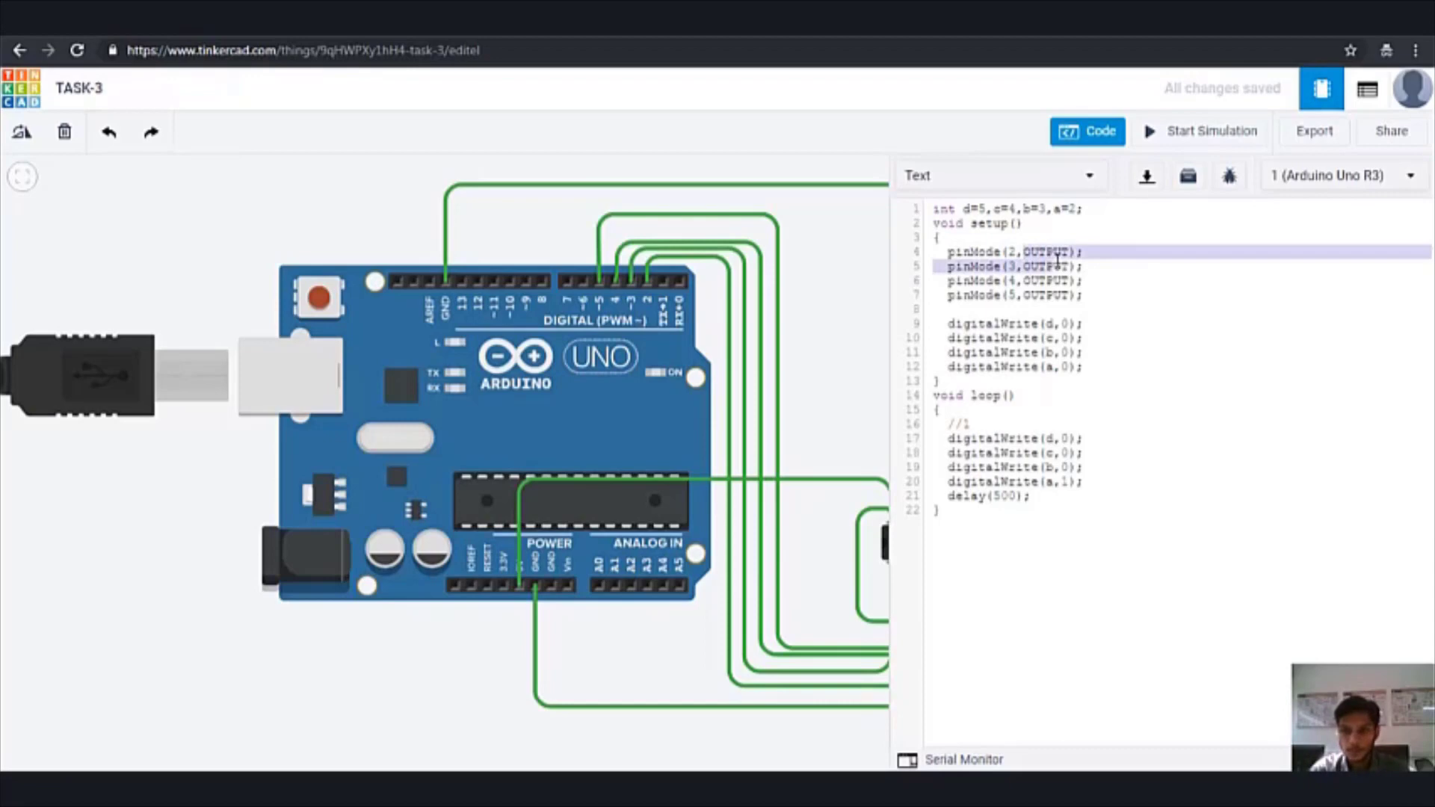
{"action": "left_click", "coordinate": [1137, 281]}
{"action": "left_click_drag", "start_coordinate": [1023, 255], "coordinate": [1069, 250]}
{"action": "left_click", "coordinate": [1203, 368]}
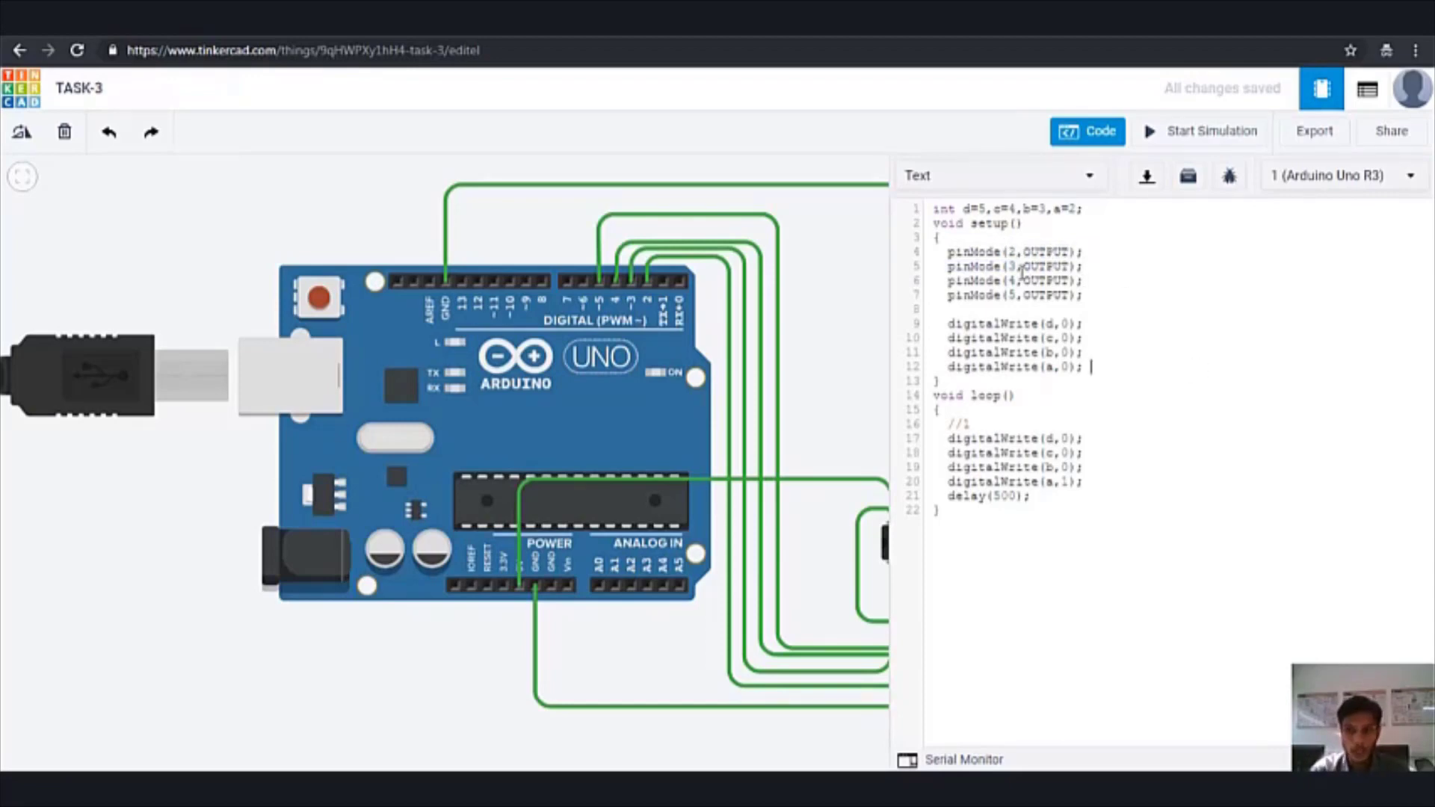
{"action": "double_click", "coordinate": [1009, 280]}
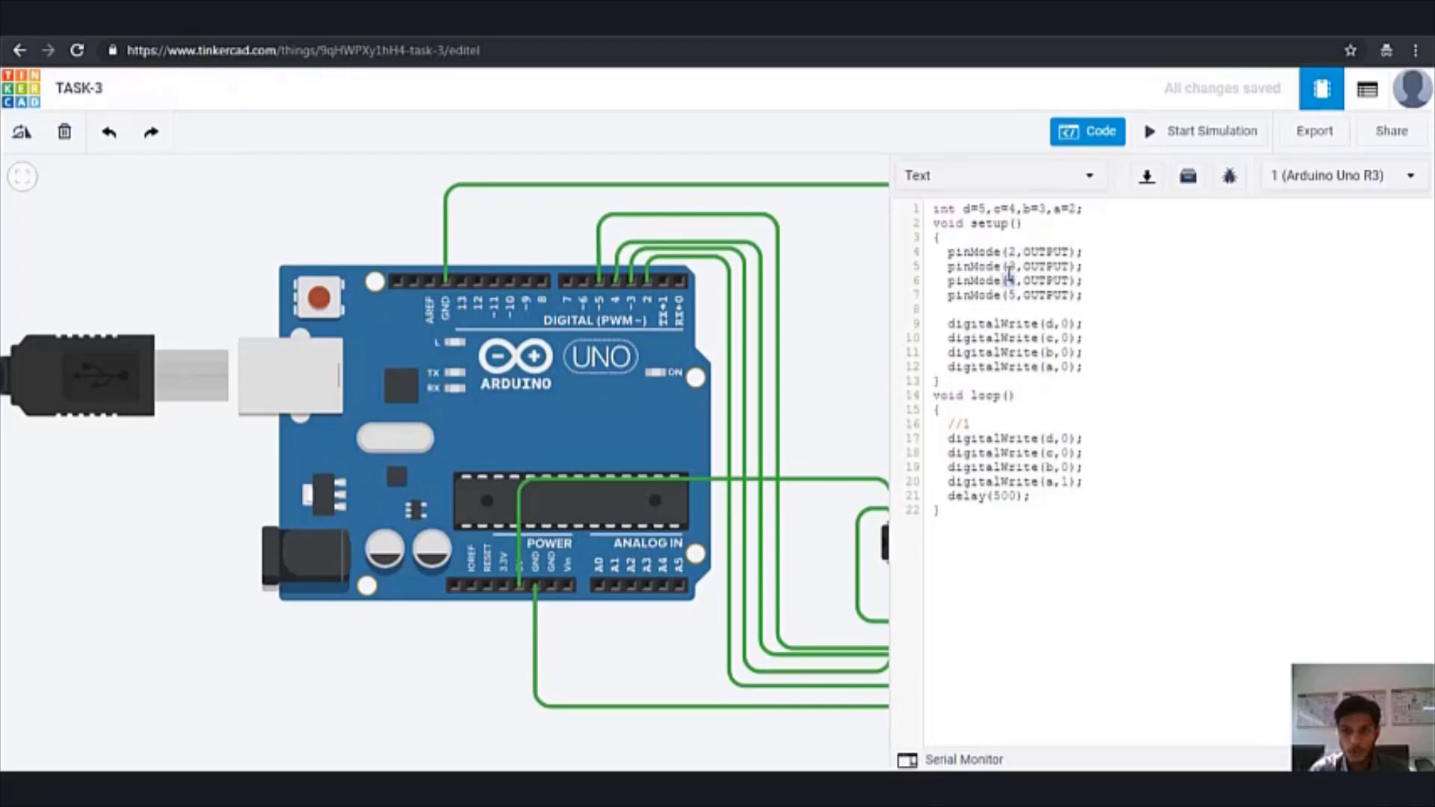
{"action": "left_click_drag", "start_coordinate": [1012, 252], "coordinate": [1014, 300]}
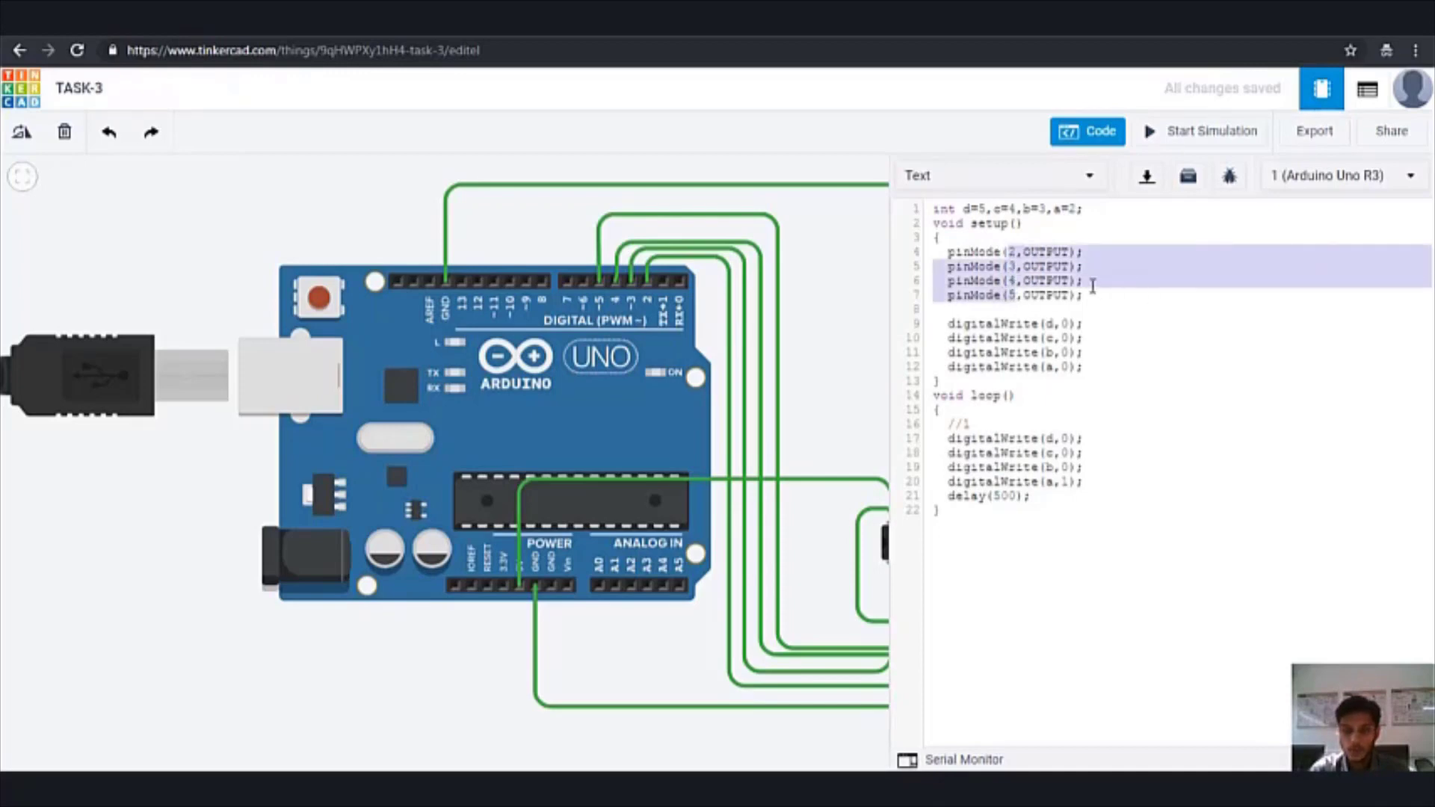
{"action": "left_click", "coordinate": [1144, 309]}
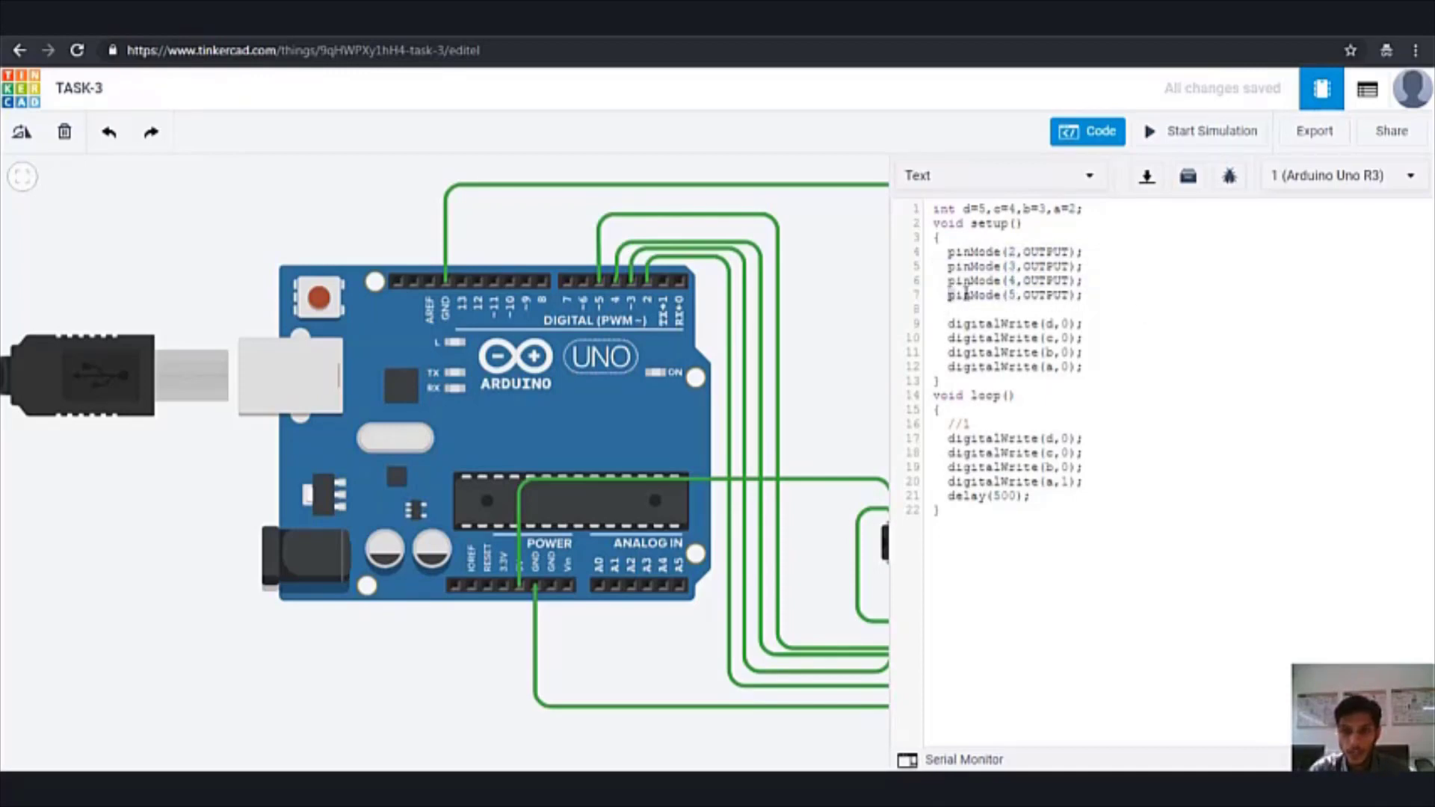
{"action": "double_click", "coordinate": [965, 295]}
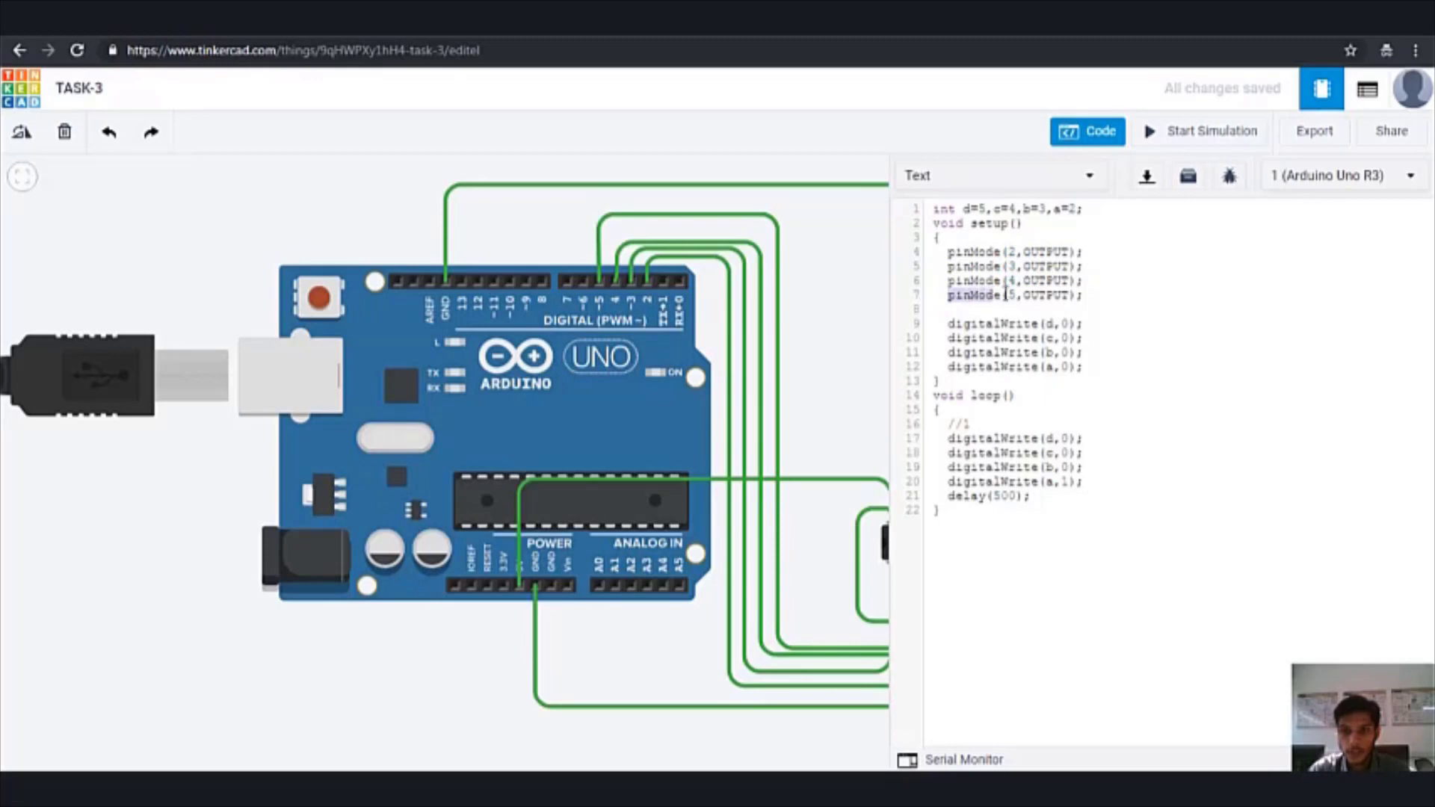
{"action": "left_click", "coordinate": [1163, 302]}
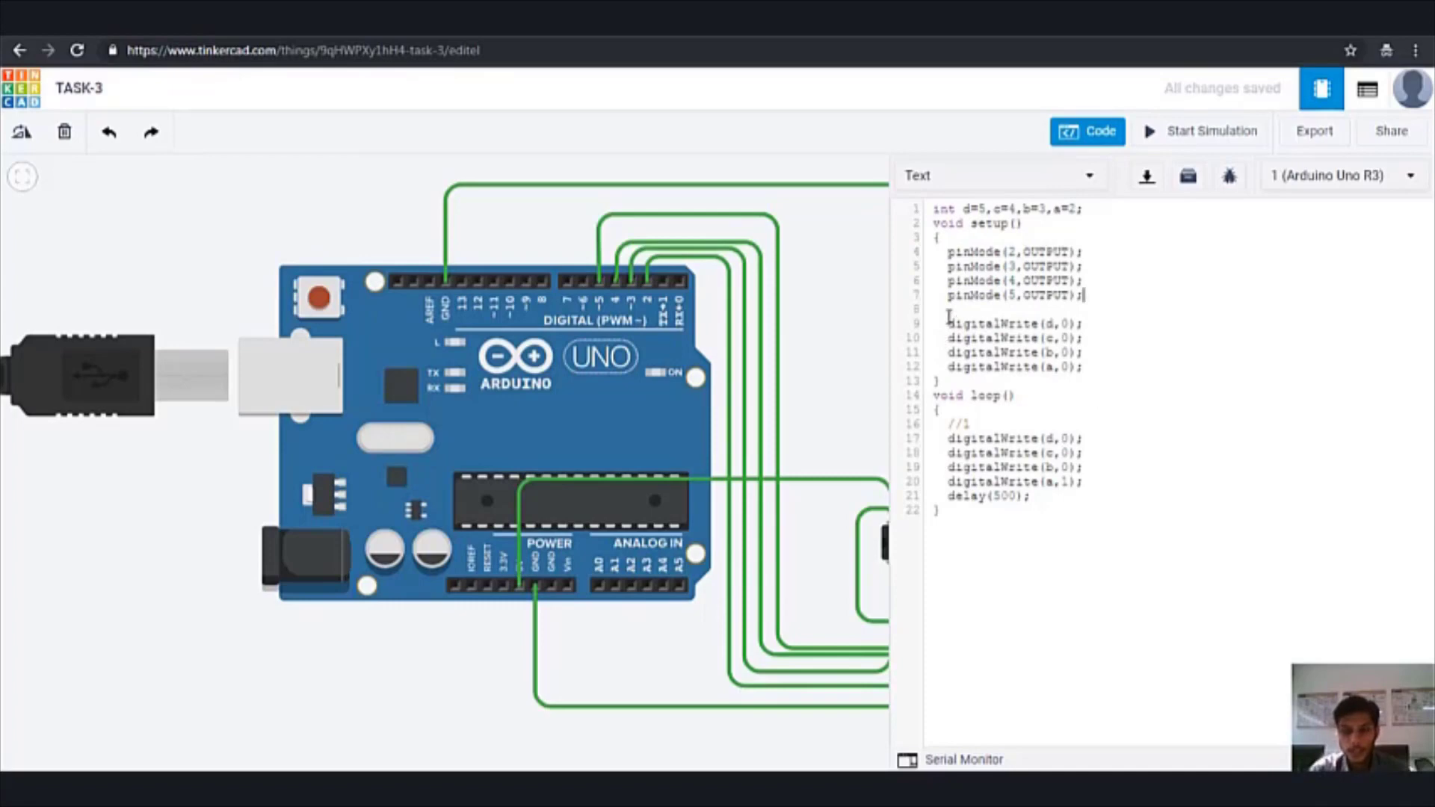
{"action": "left_click_drag", "start_coordinate": [947, 309], "coordinate": [1102, 364]}
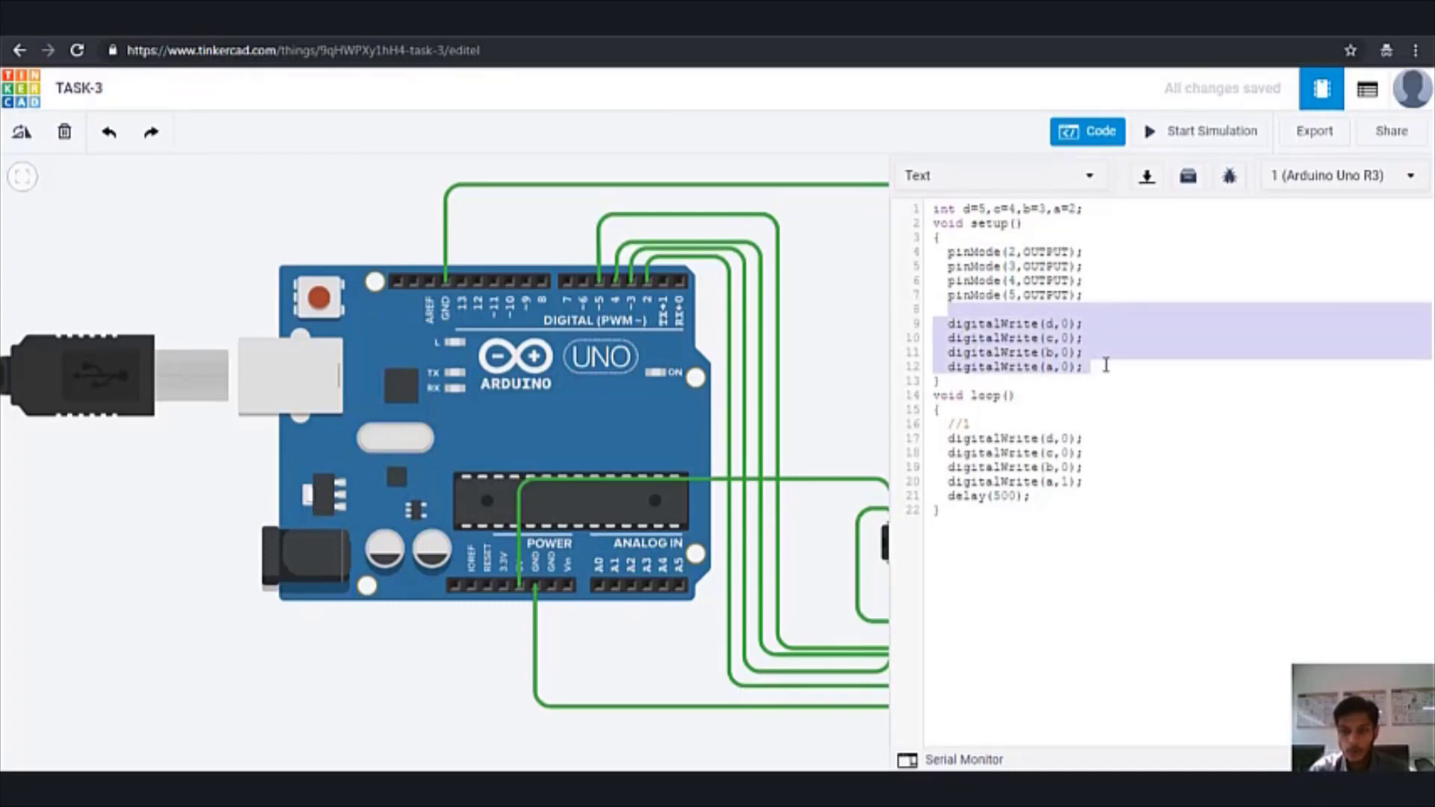
{"action": "left_click", "coordinate": [1105, 364]}
{"action": "left_click_drag", "start_coordinate": [949, 323], "coordinate": [1062, 323]}
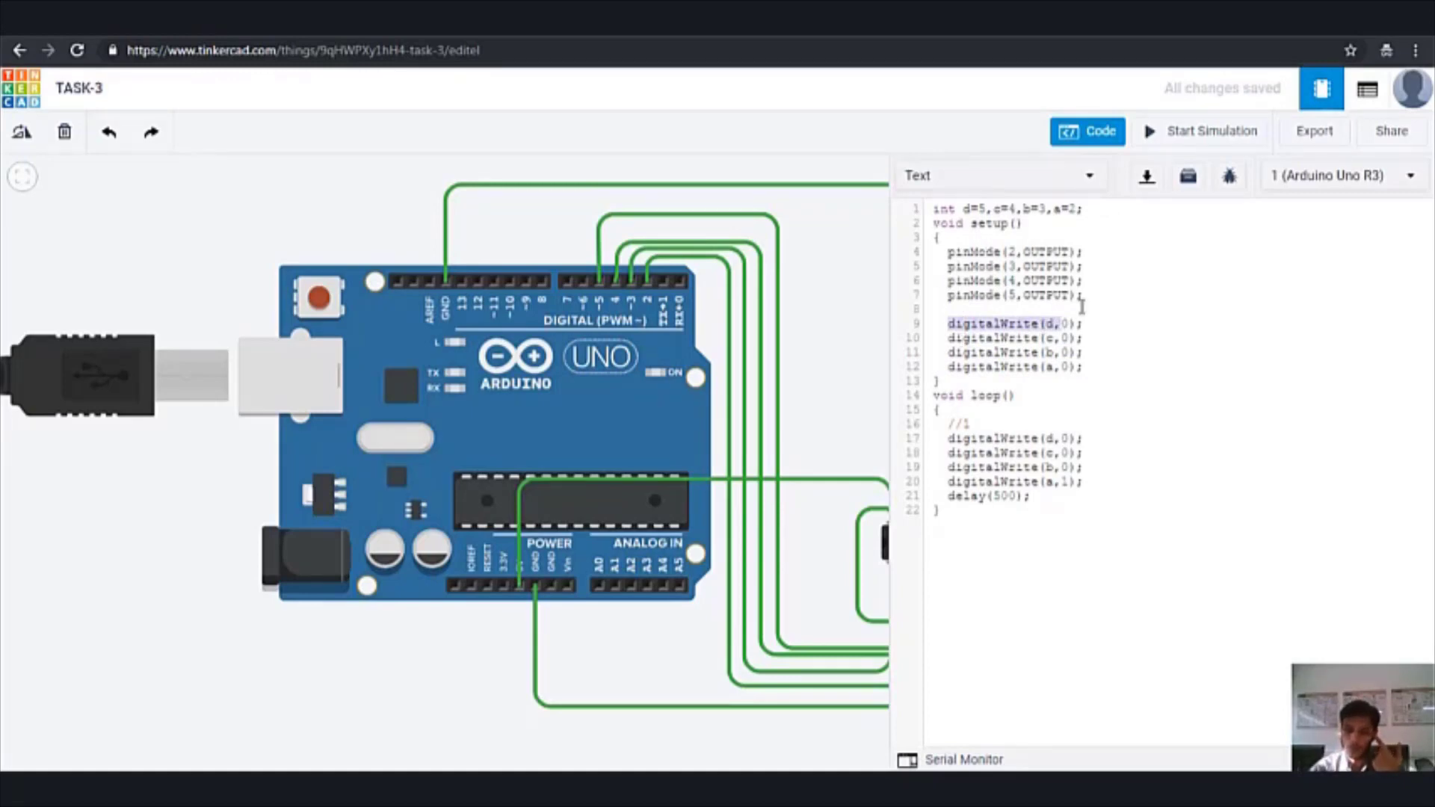
{"action": "left_click_drag", "start_coordinate": [1044, 312], "coordinate": [1112, 380]}
{"action": "left_click", "coordinate": [1113, 380]}
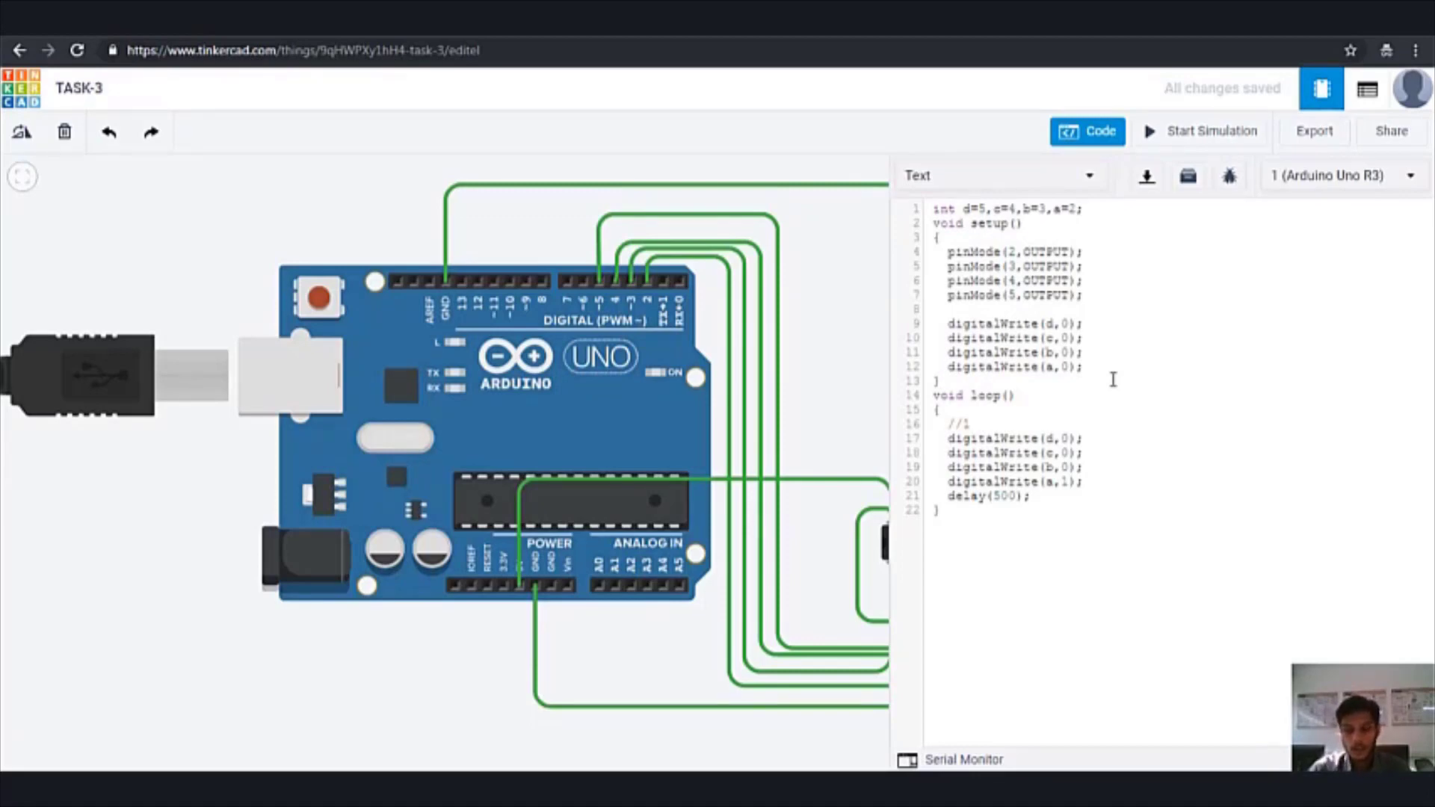
{"action": "left_click_drag", "start_coordinate": [945, 323], "coordinate": [1124, 367]}
{"action": "left_click", "coordinate": [1144, 387]}
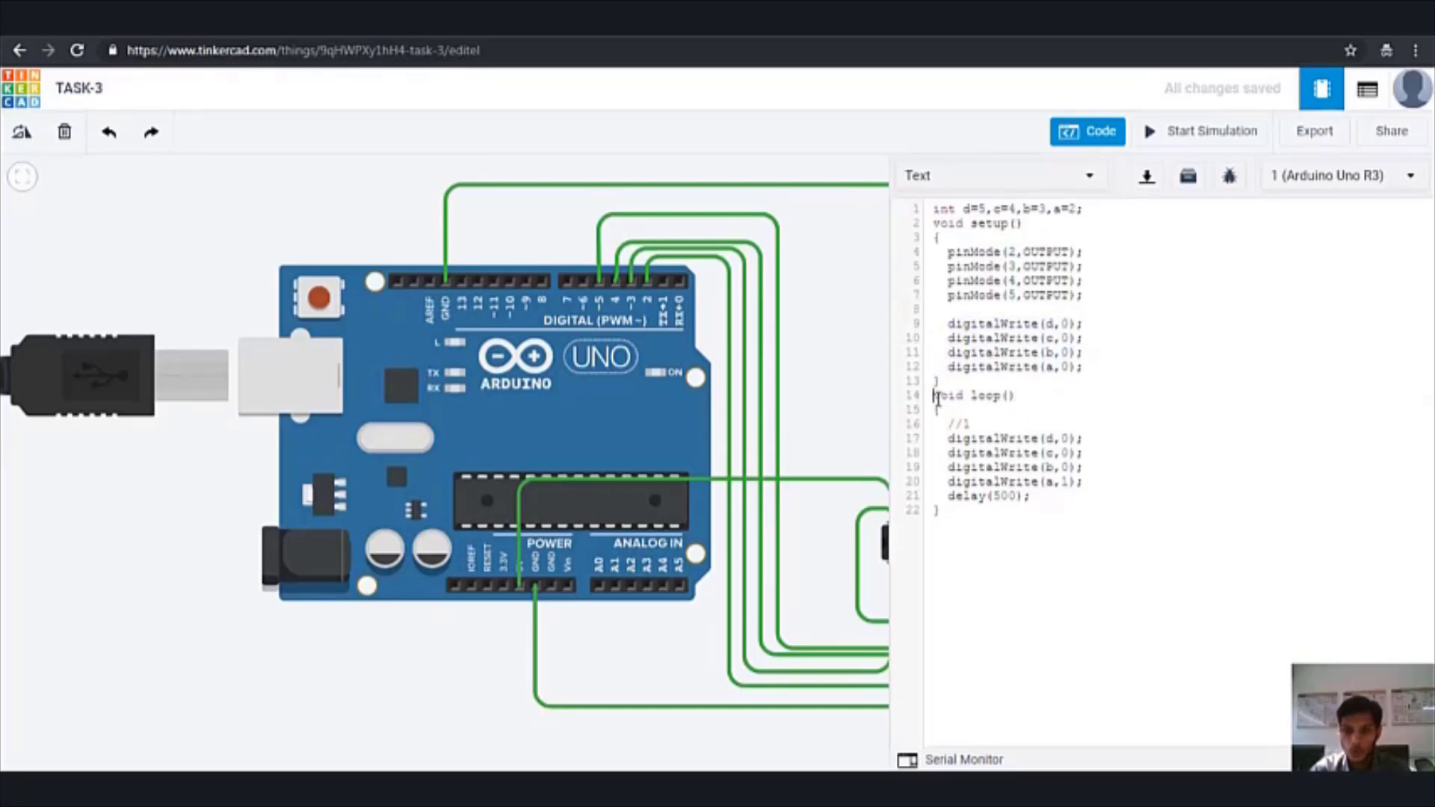
Highlight the void loop() header on line 14, then hide the code to show the full circuit
{"action": "left_click_drag", "start_coordinate": [935, 397], "coordinate": [1031, 400]}
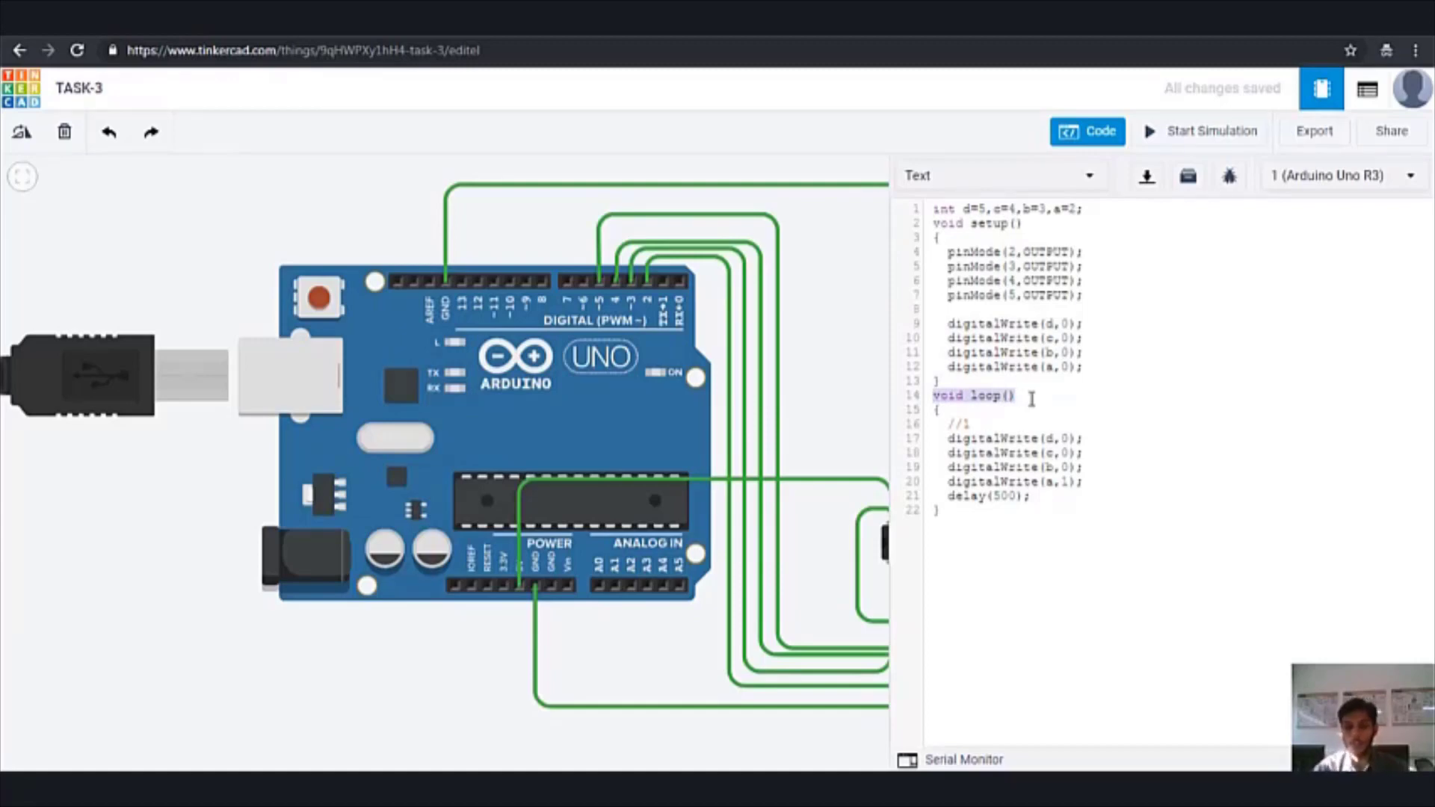
{"action": "left_click", "coordinate": [1260, 470]}
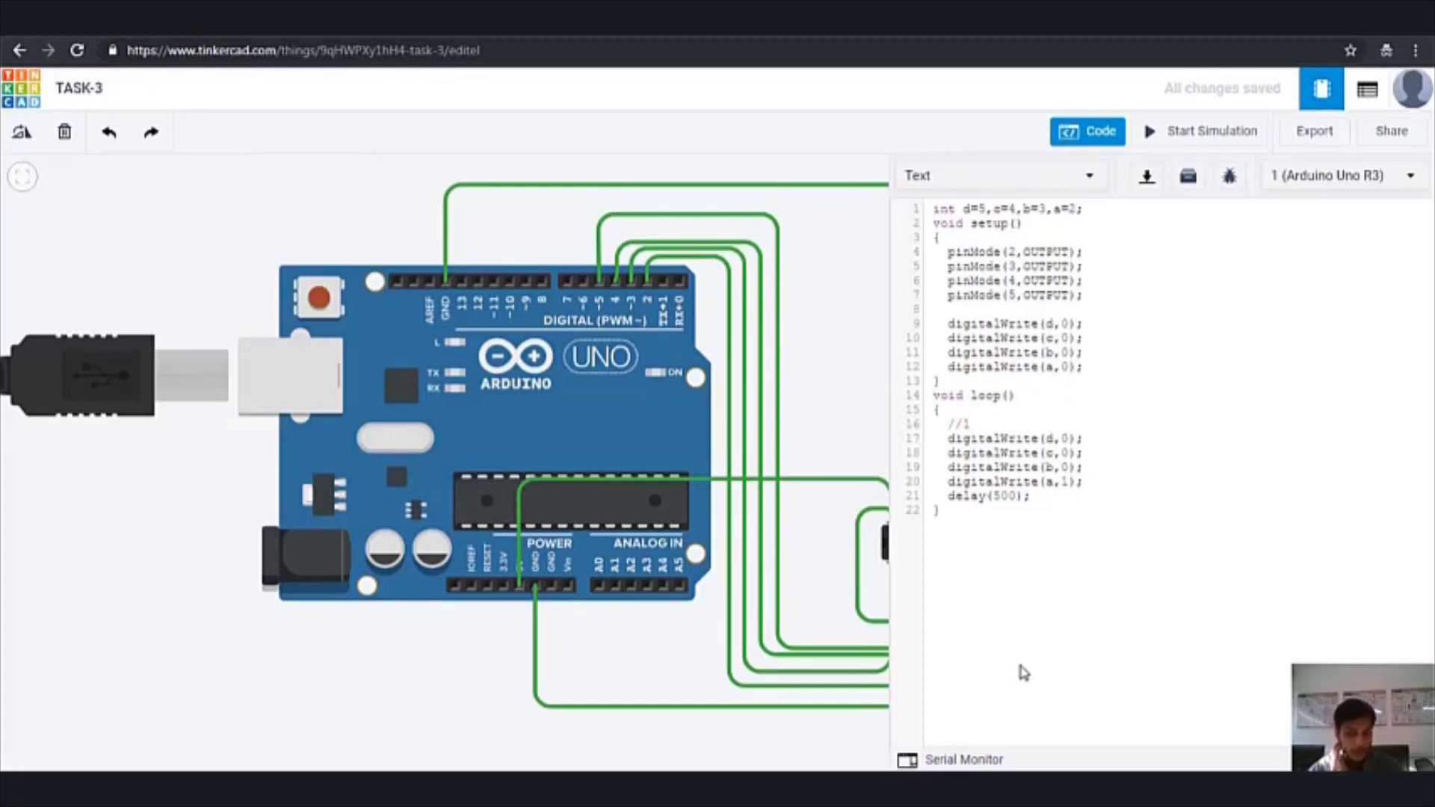
{"action": "left_click", "coordinate": [1060, 135]}
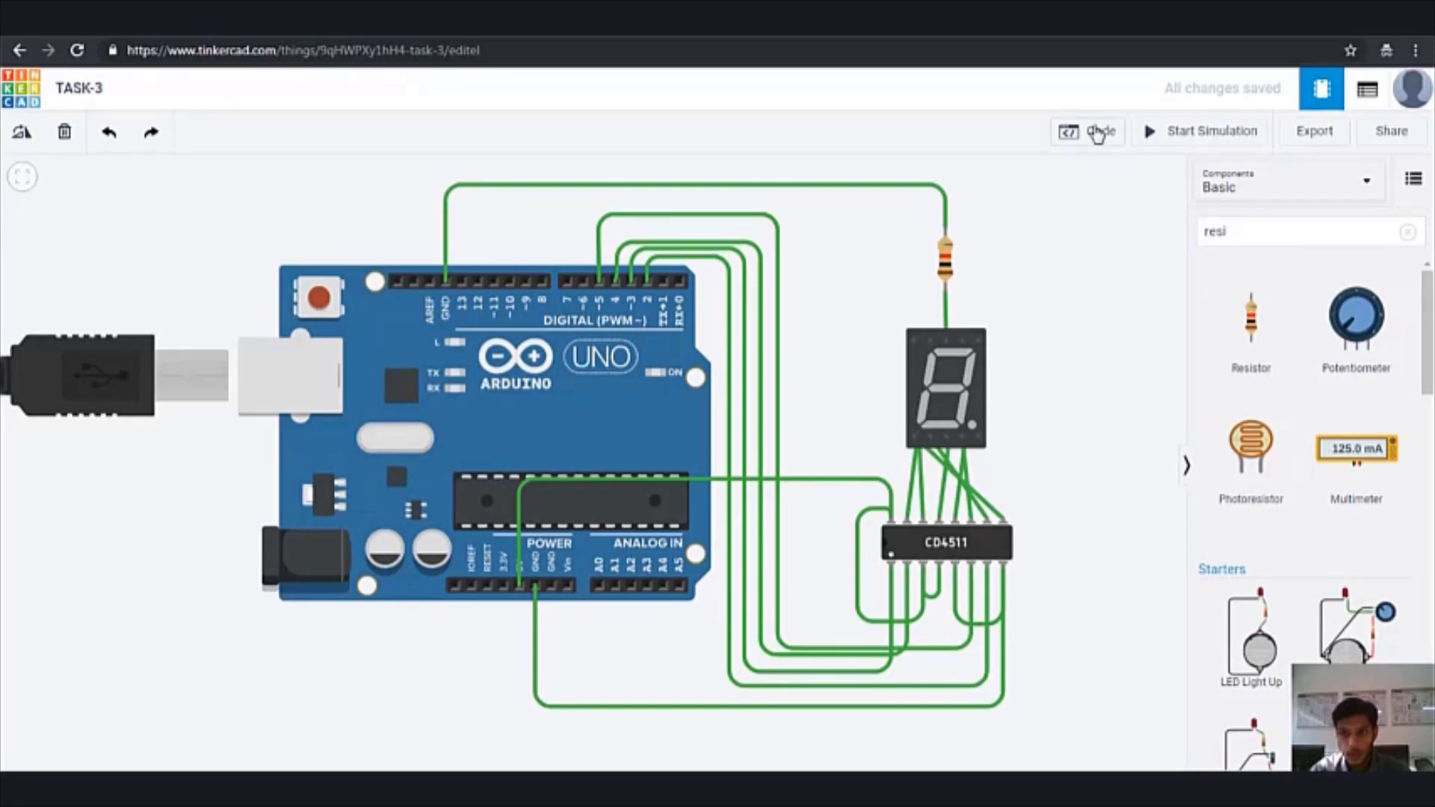
Reset the Gray code table image's zoom and enlarge it to 240%, then return to Tinkercad
{"action": "left_click", "coordinate": [1096, 131]}
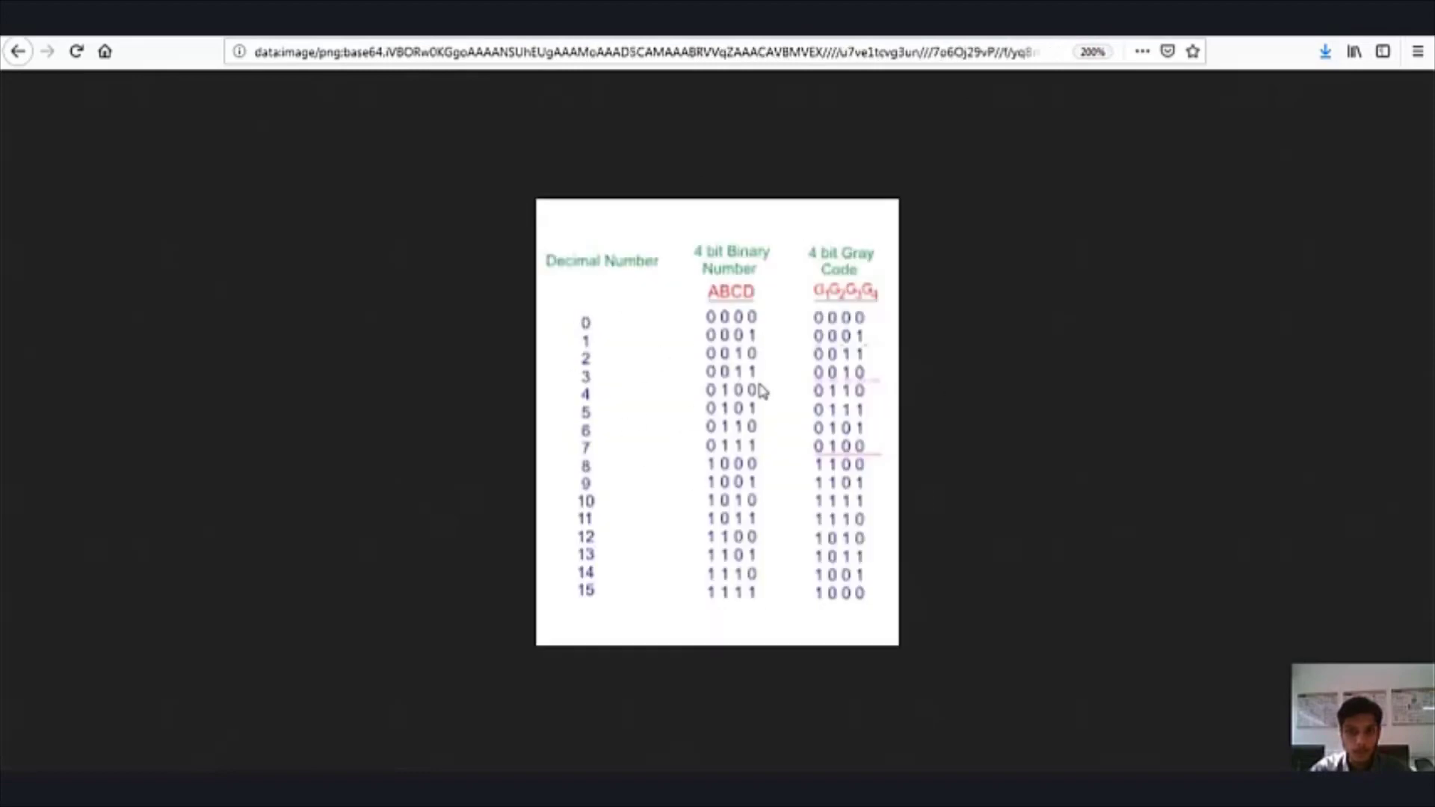
{"action": "key", "text": "ctrl+0"}
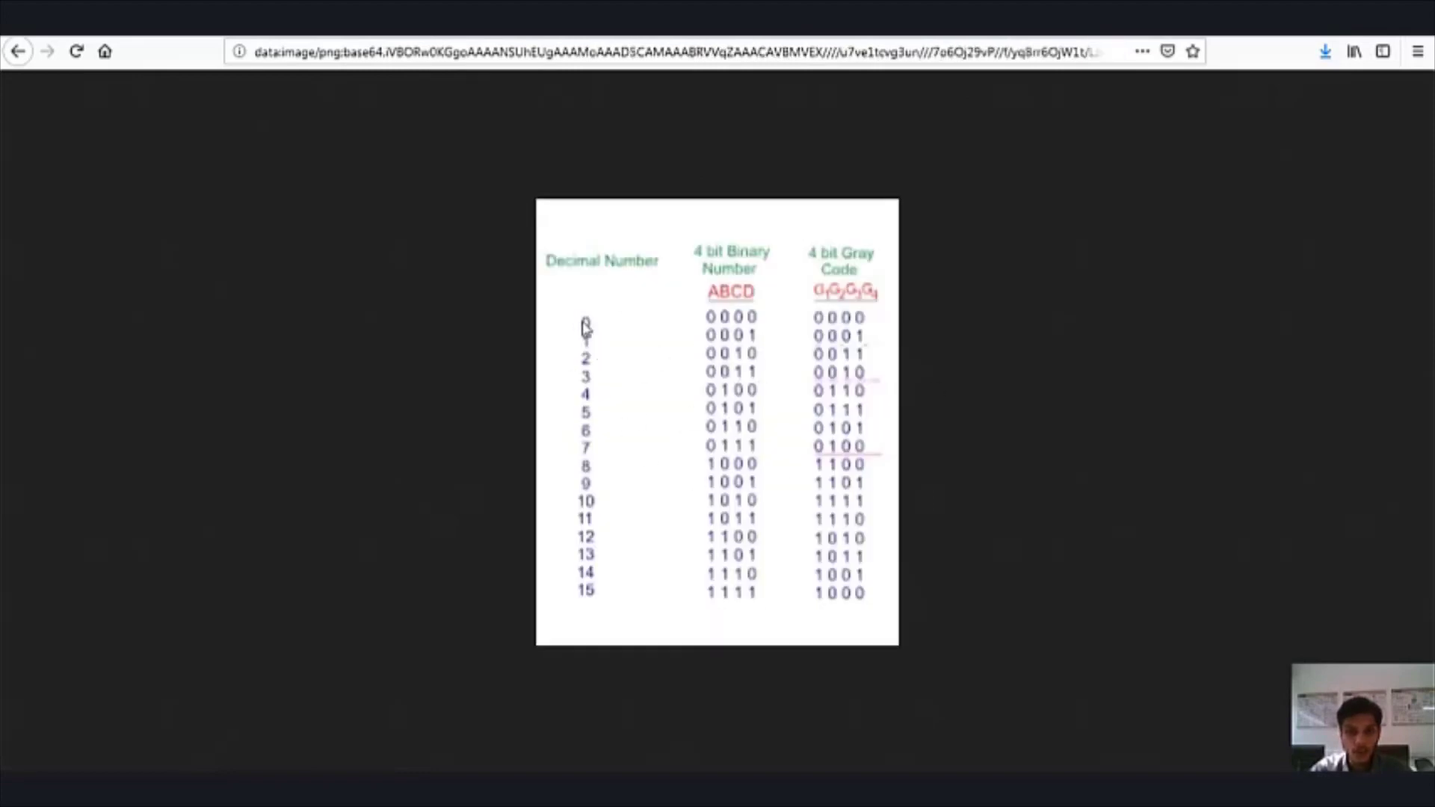
{"action": "key", "text": "ctrl+plus"}
{"action": "key", "text": "ctrl+plus"}
{"action": "key", "text": "ctrl+plus"}
{"action": "key", "text": "ctrl+plus"}
{"action": "key", "text": "ctrl+plus"}
{"action": "key", "text": "ctrl+plus"}
{"action": "key", "text": "ctrl+plus"}
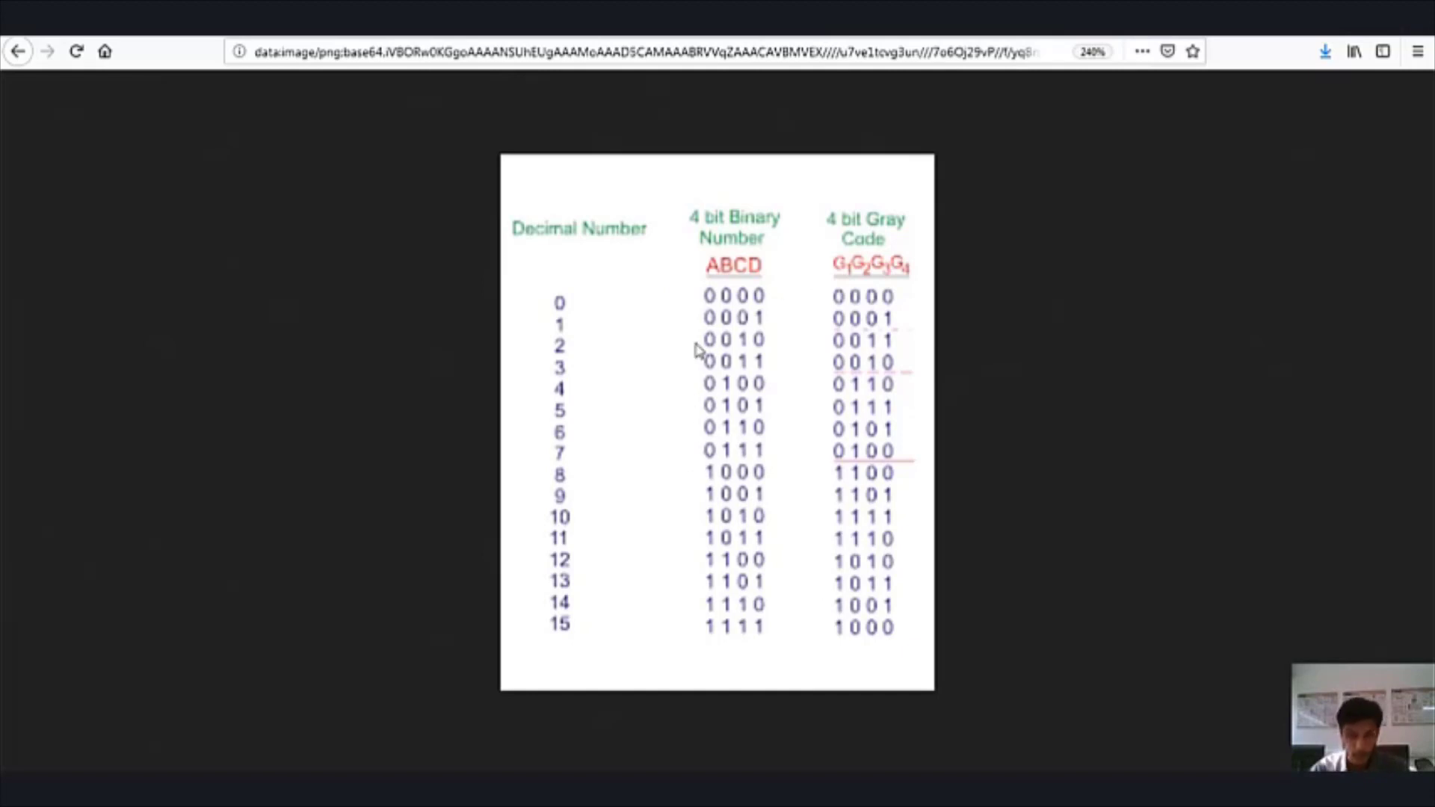
{"action": "mouse_move", "coordinate": [246, 791]}
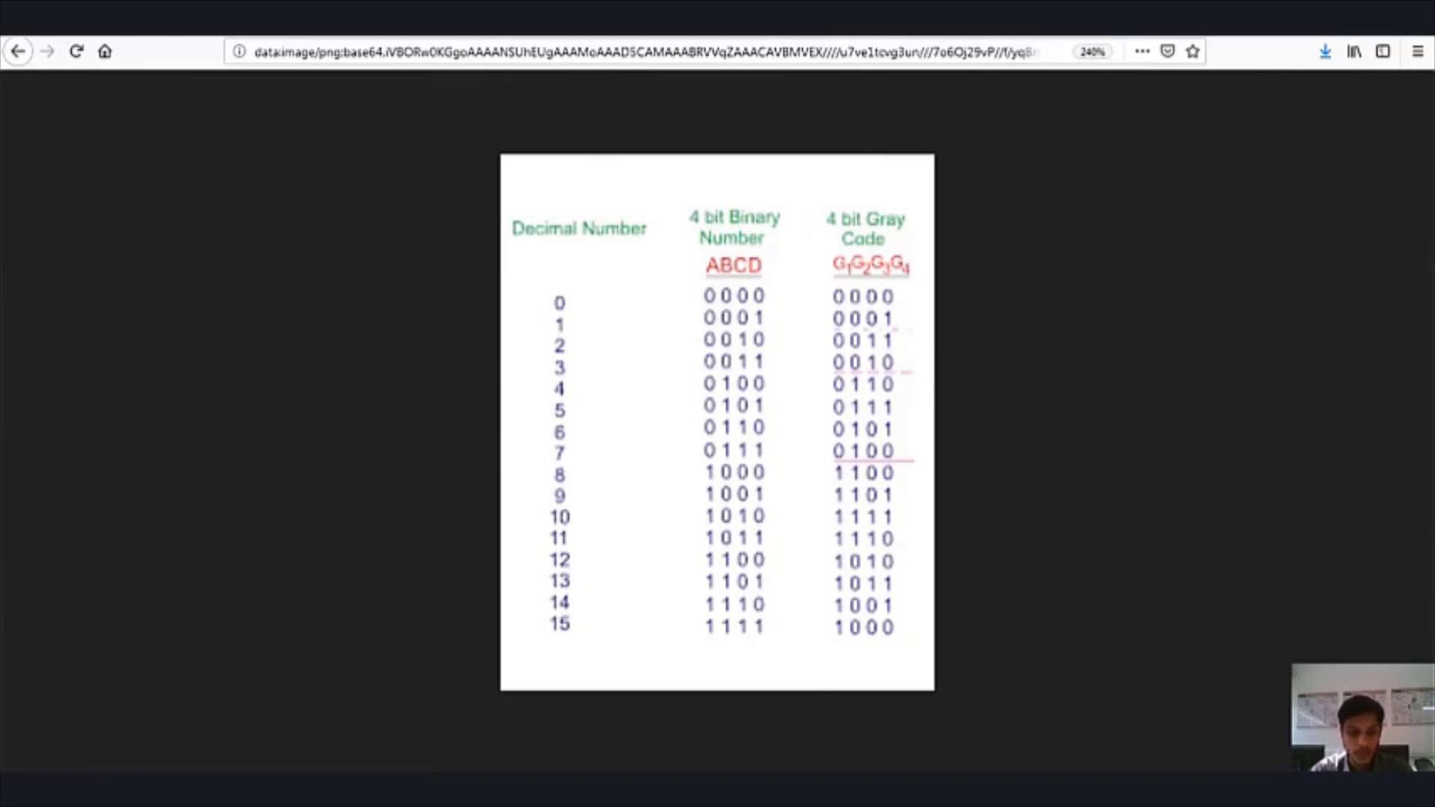
{"action": "left_click", "coordinate": [290, 736]}
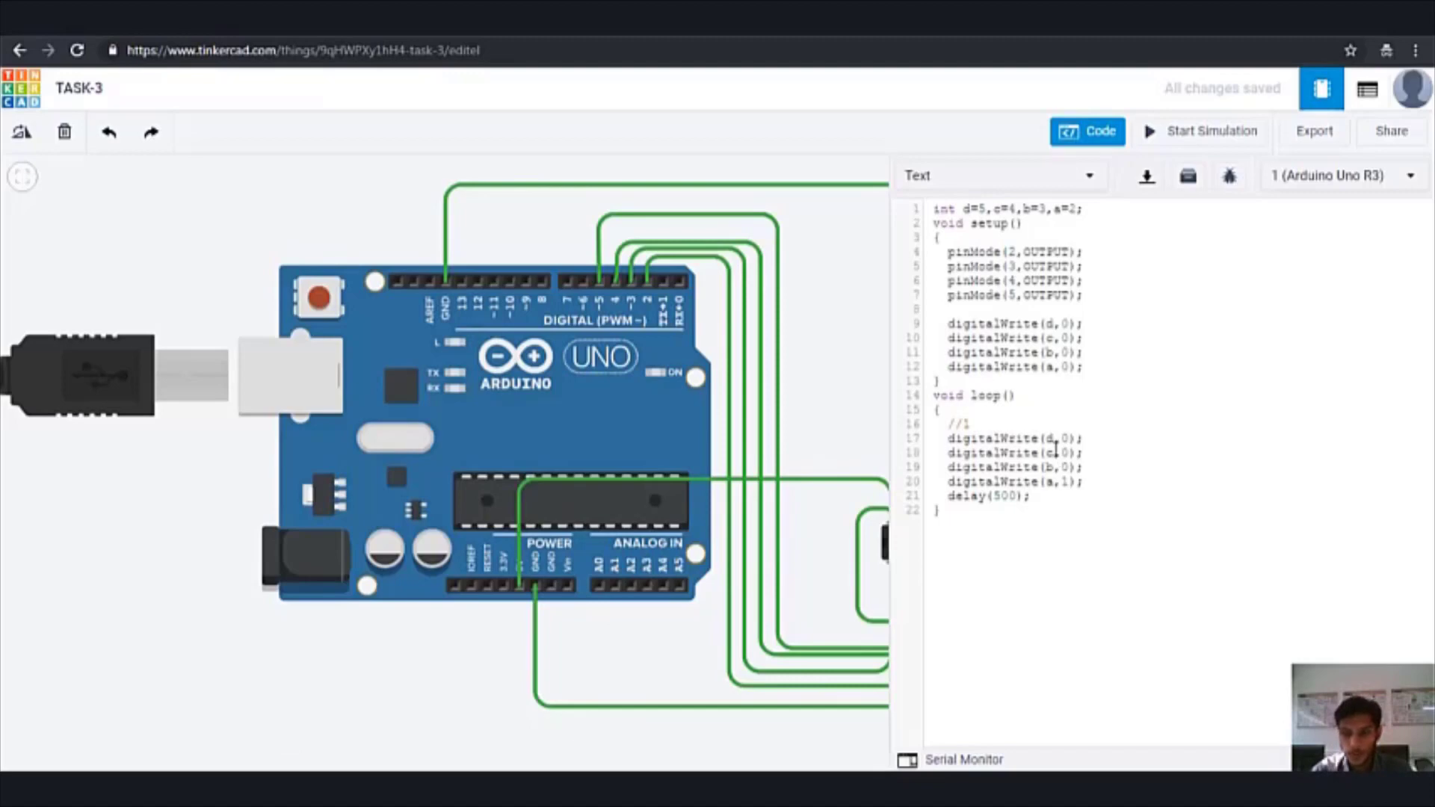
Highlight the loop writes setting d, c, b to 0 and a to 1 on lines 17-20
{"action": "left_click_drag", "start_coordinate": [1062, 436], "coordinate": [1074, 468]}
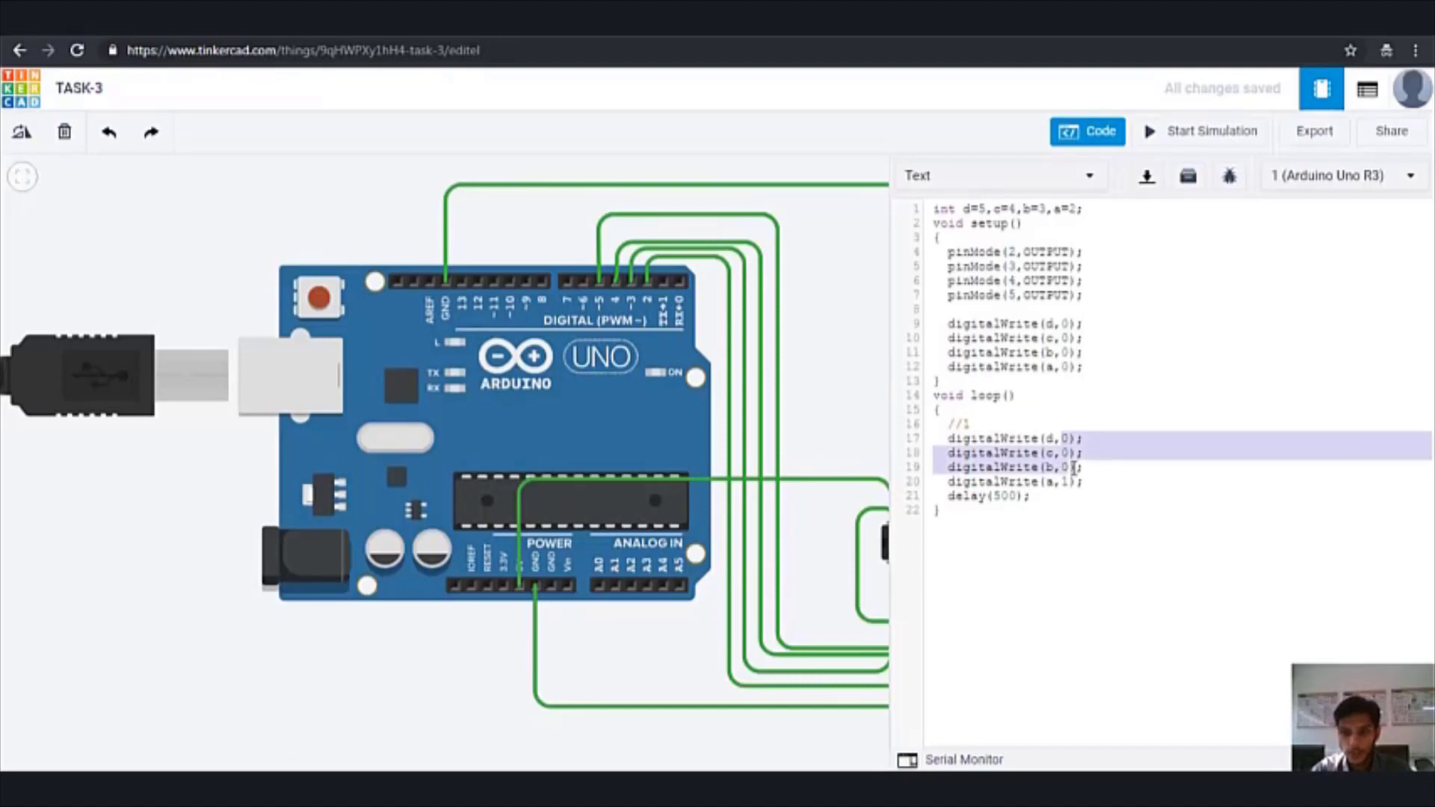
{"action": "left_click", "coordinate": [1240, 499]}
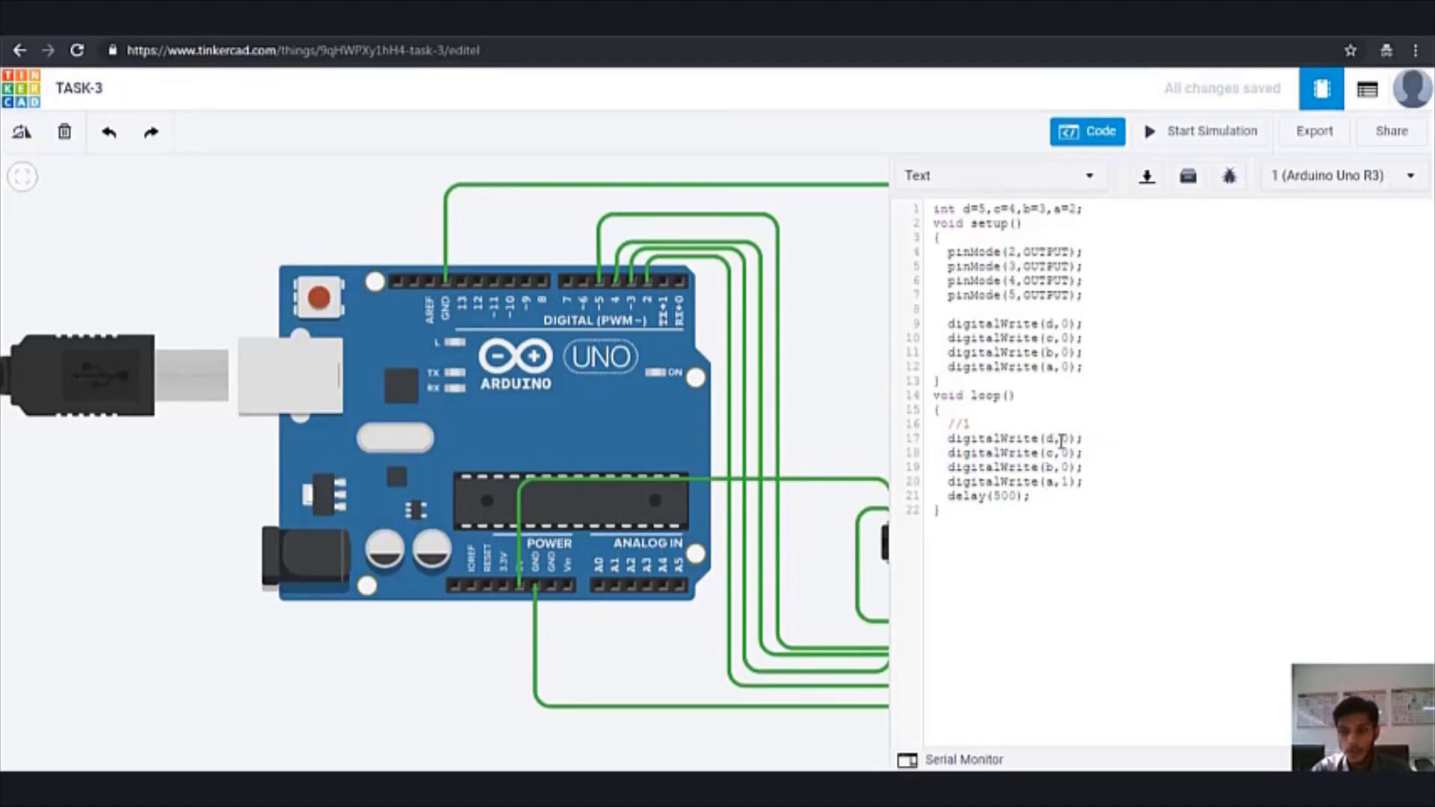
{"action": "left_click_drag", "start_coordinate": [1065, 439], "coordinate": [1070, 469]}
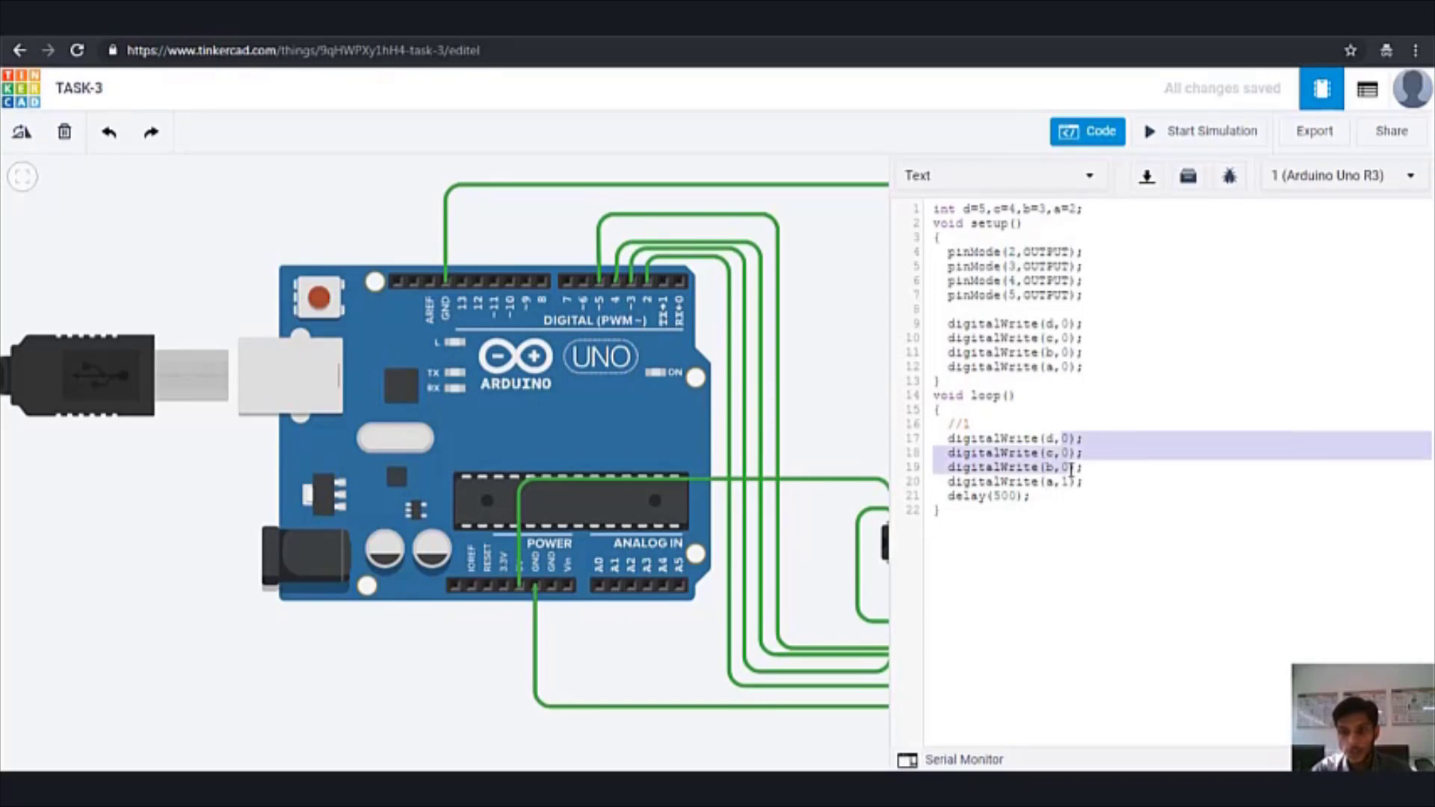
{"action": "key", "text": "Up"}
{"action": "key", "text": "Up"}
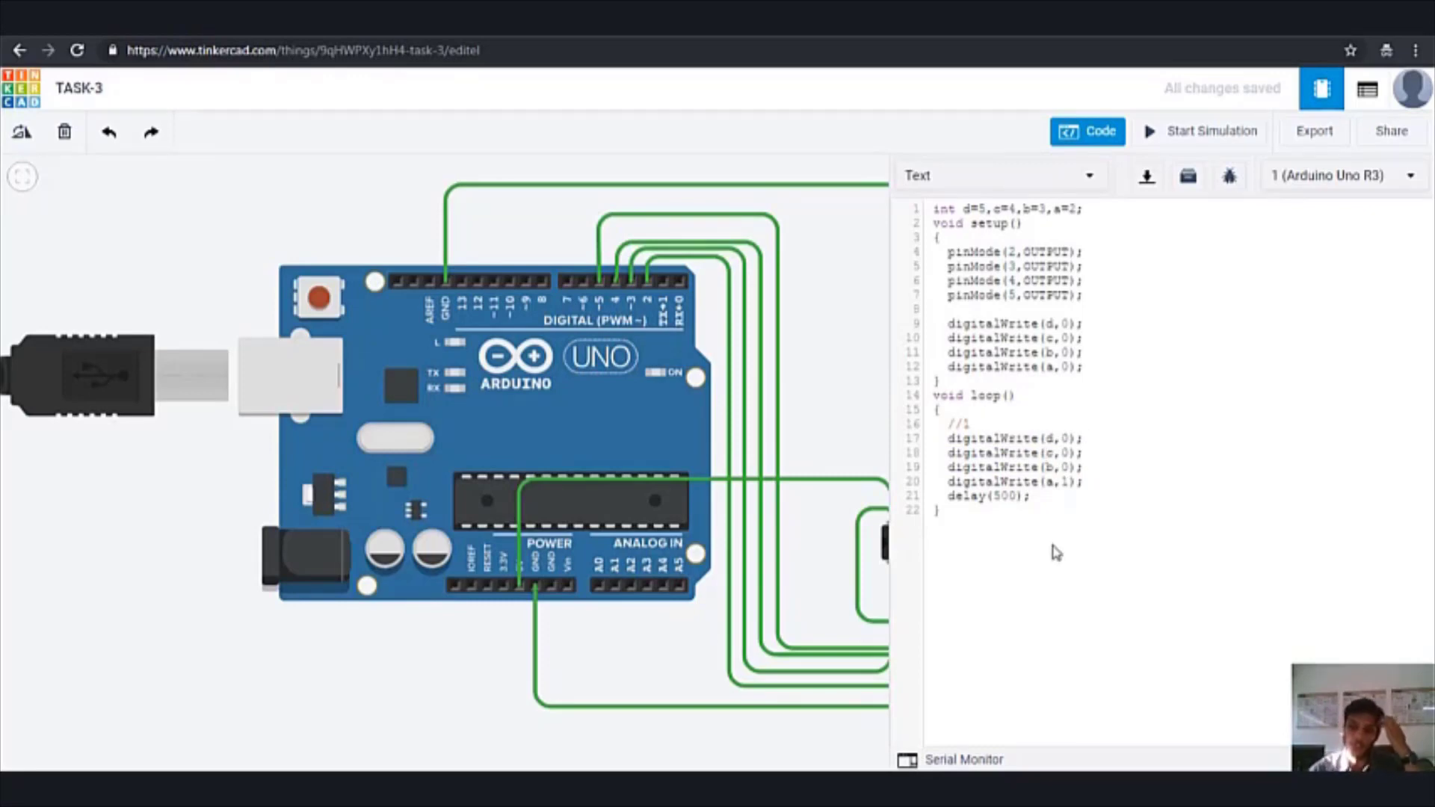
{"action": "left_click", "coordinate": [1070, 482]}
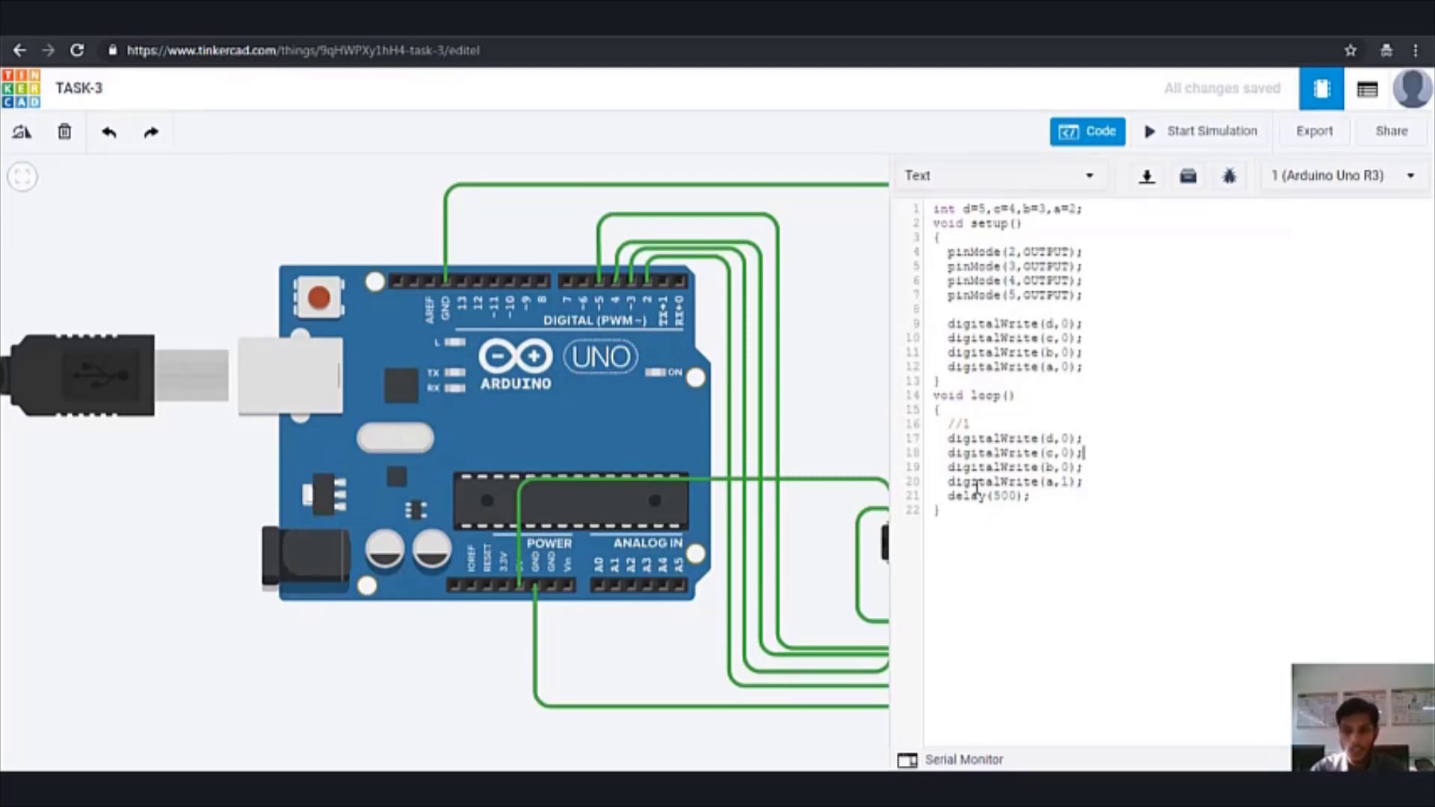
Highlight the delay(500) line and the loop body under //1, then start the simulation
{"action": "left_click_drag", "start_coordinate": [944, 495], "coordinate": [1031, 499]}
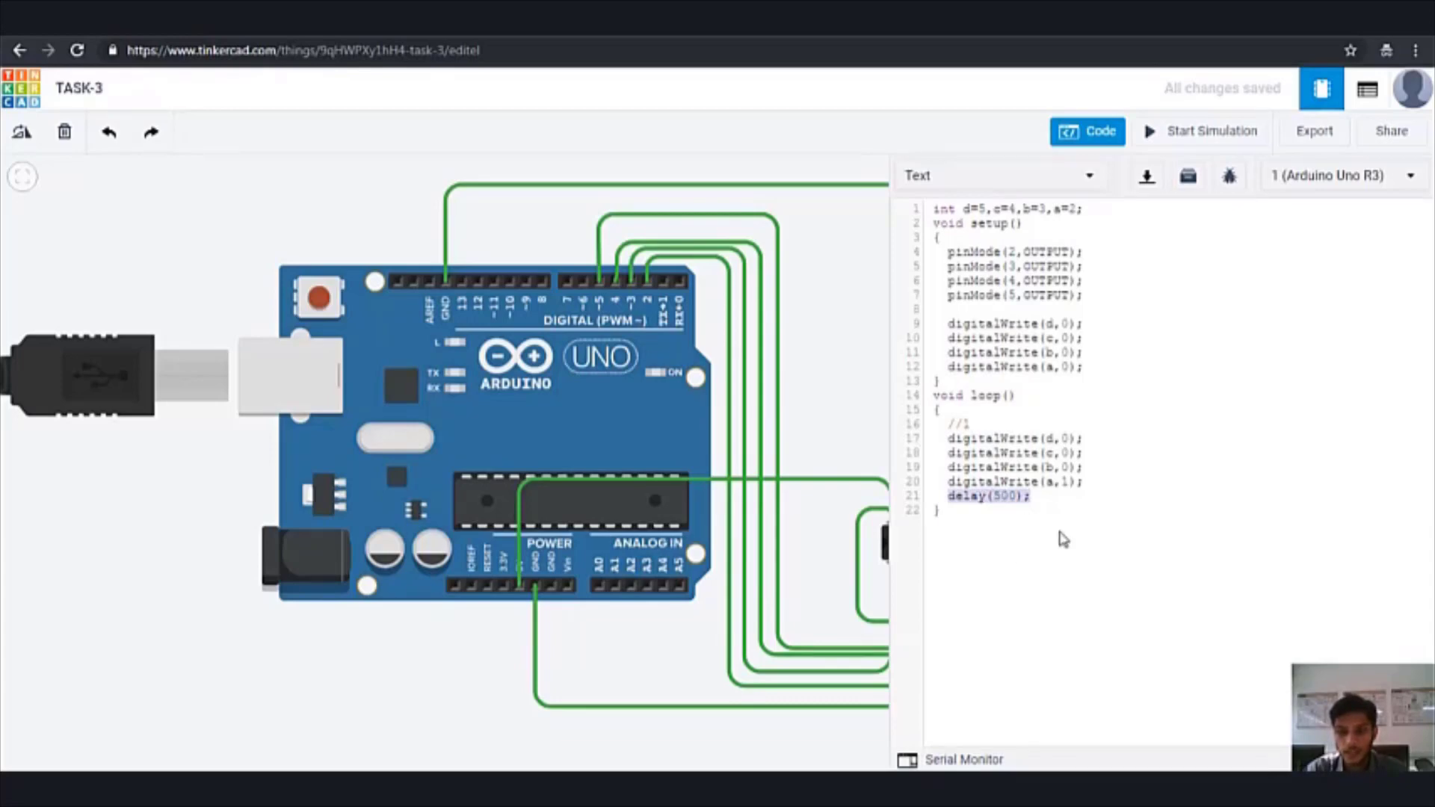
{"action": "left_click", "coordinate": [992, 551]}
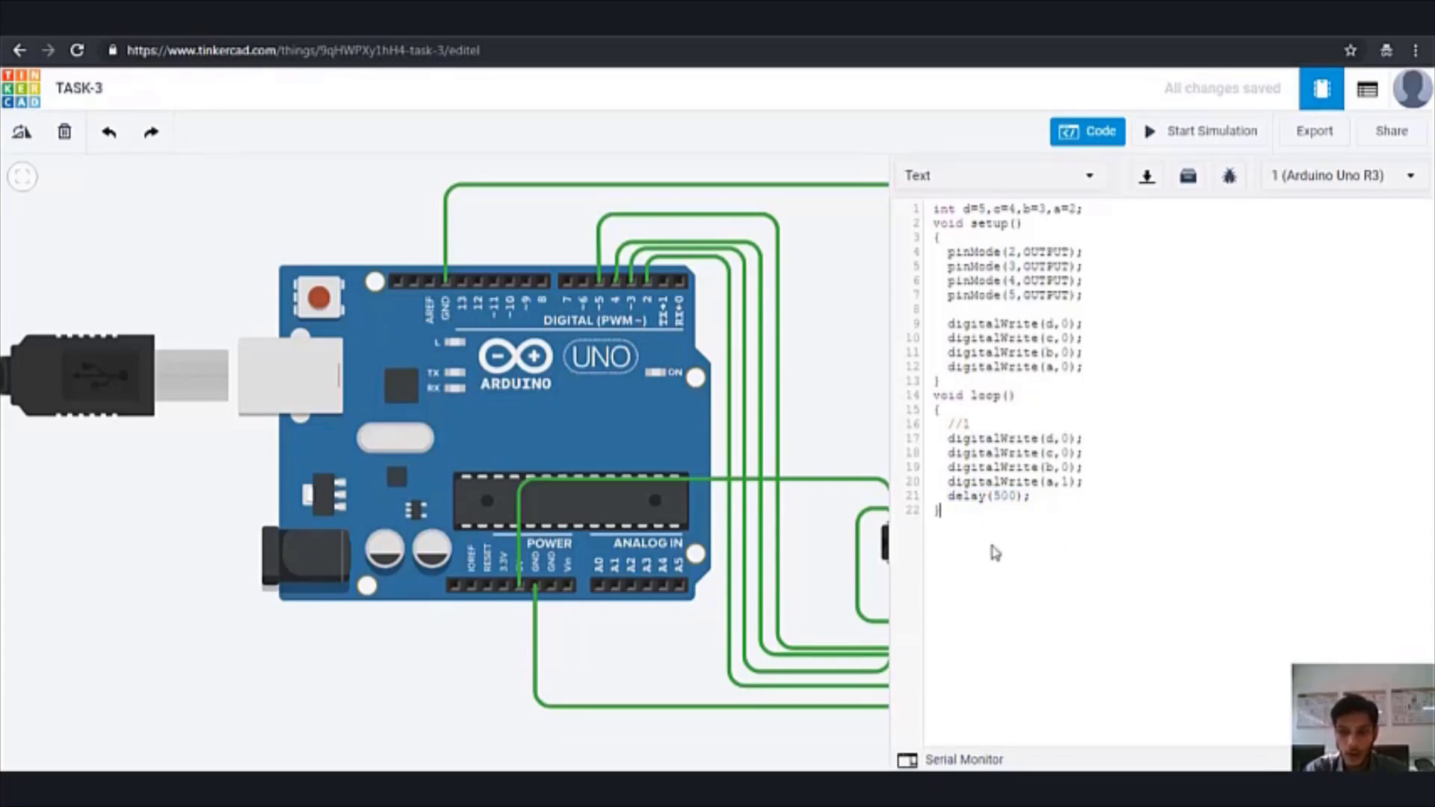
{"action": "left_click_drag", "start_coordinate": [949, 497], "coordinate": [1034, 503]}
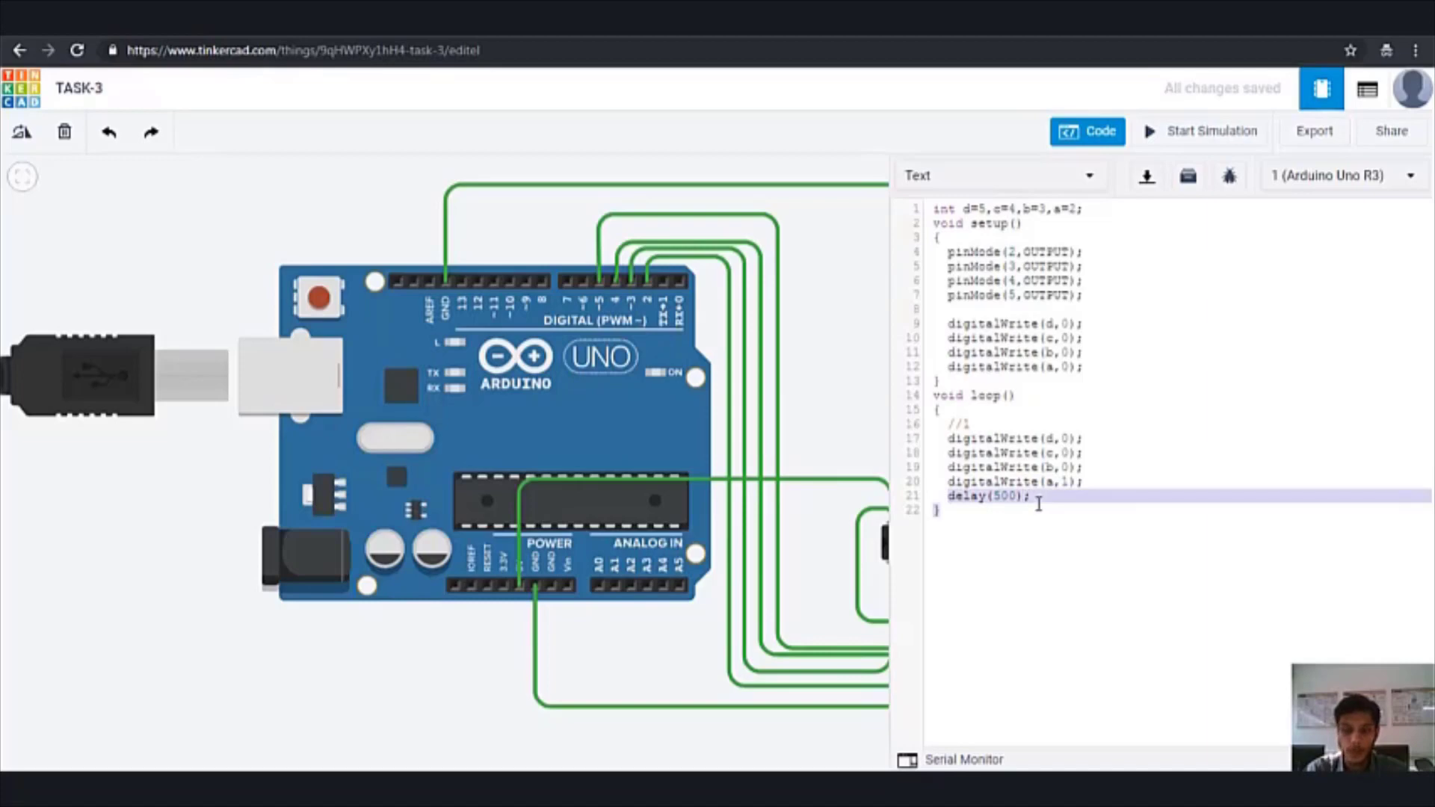
{"action": "left_click", "coordinate": [1049, 553]}
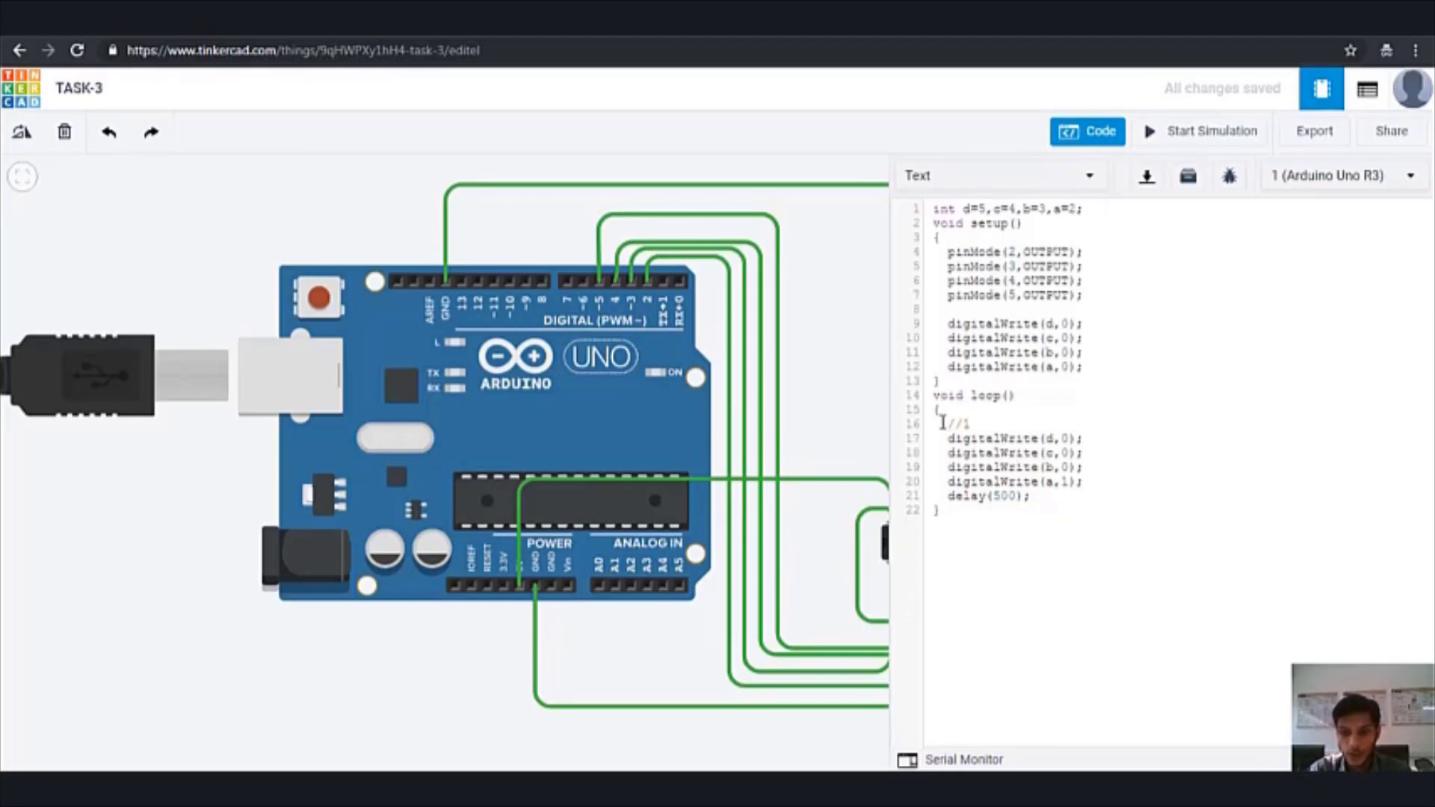
{"action": "left_click_drag", "start_coordinate": [940, 423], "coordinate": [1033, 498]}
{"action": "left_click", "coordinate": [1098, 601]}
{"action": "left_click", "coordinate": [1193, 138]}
Watch the display show digit 1, stop the simulation, reopen the sketch, and view the Gray code table
{"action": "left_click", "coordinate": [1106, 134]}
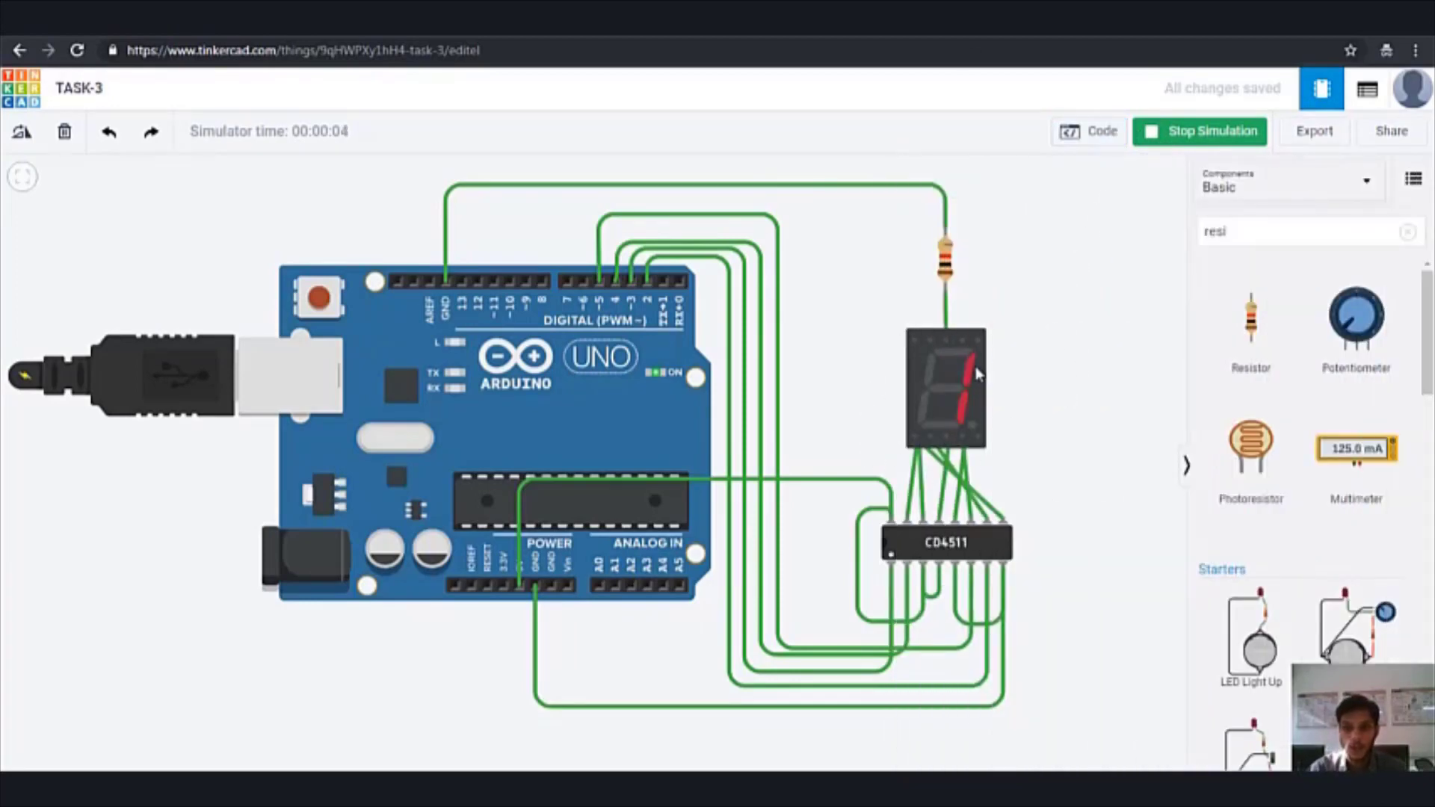
{"action": "left_click", "coordinate": [1151, 133]}
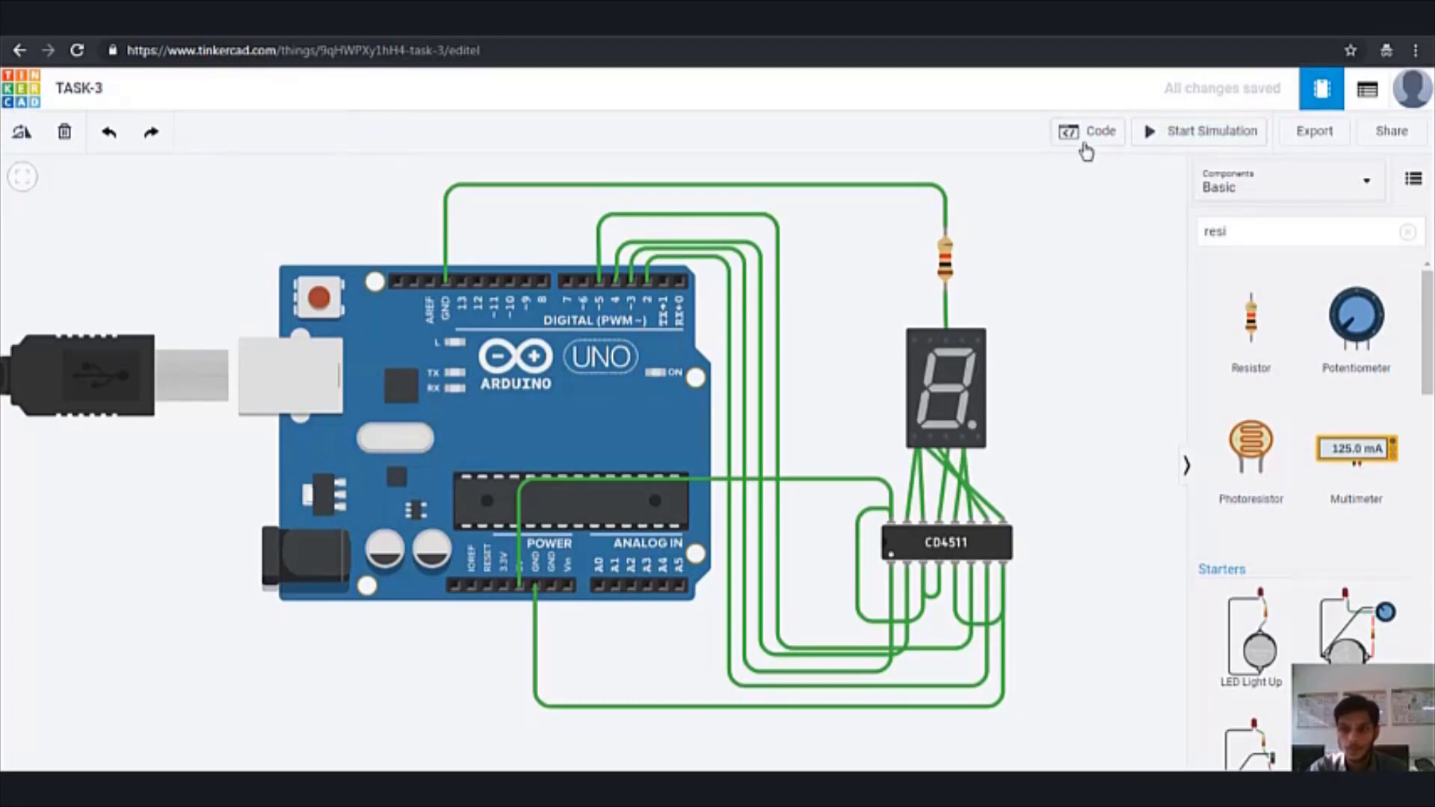
{"action": "left_click", "coordinate": [1084, 142]}
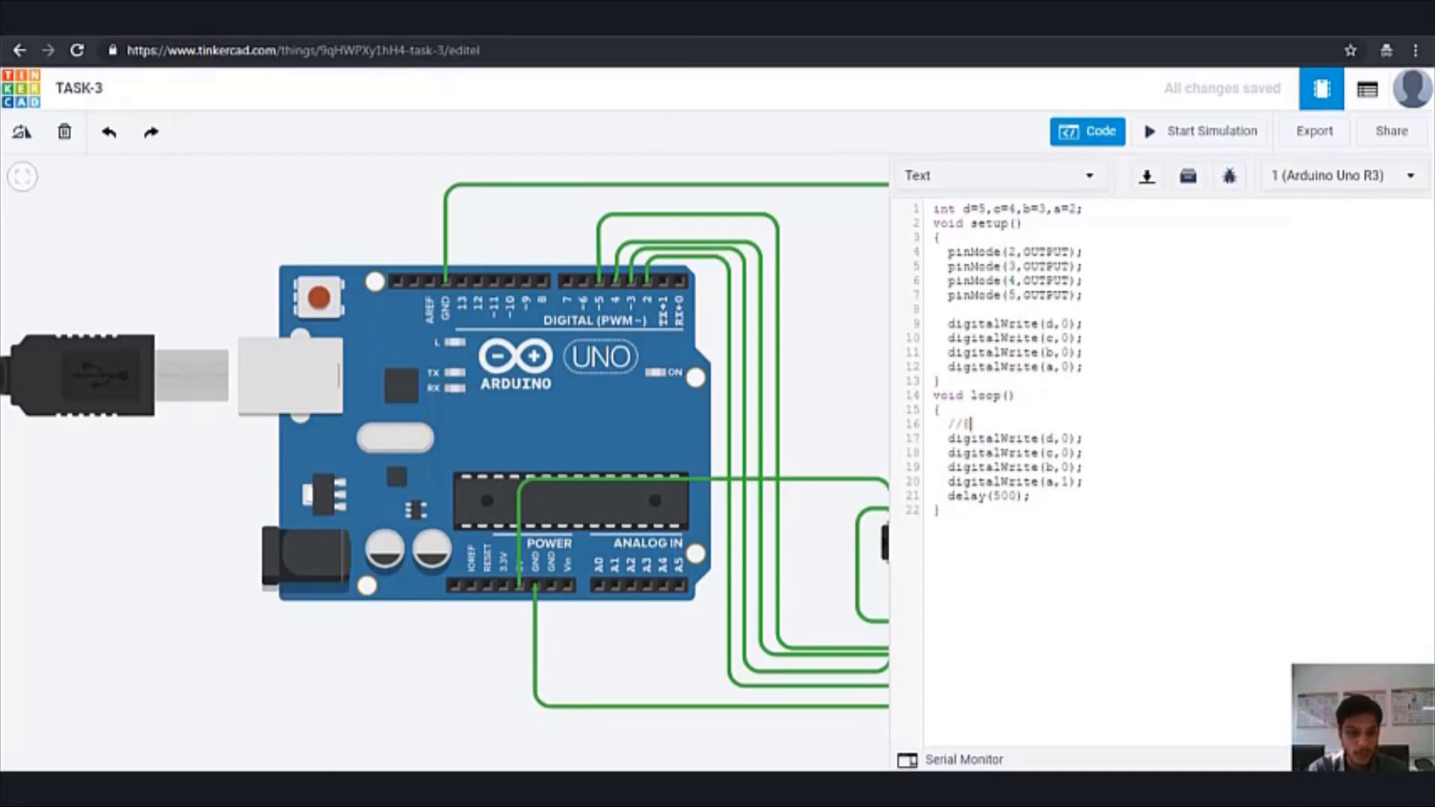
{"action": "left_click", "coordinate": [246, 751]}
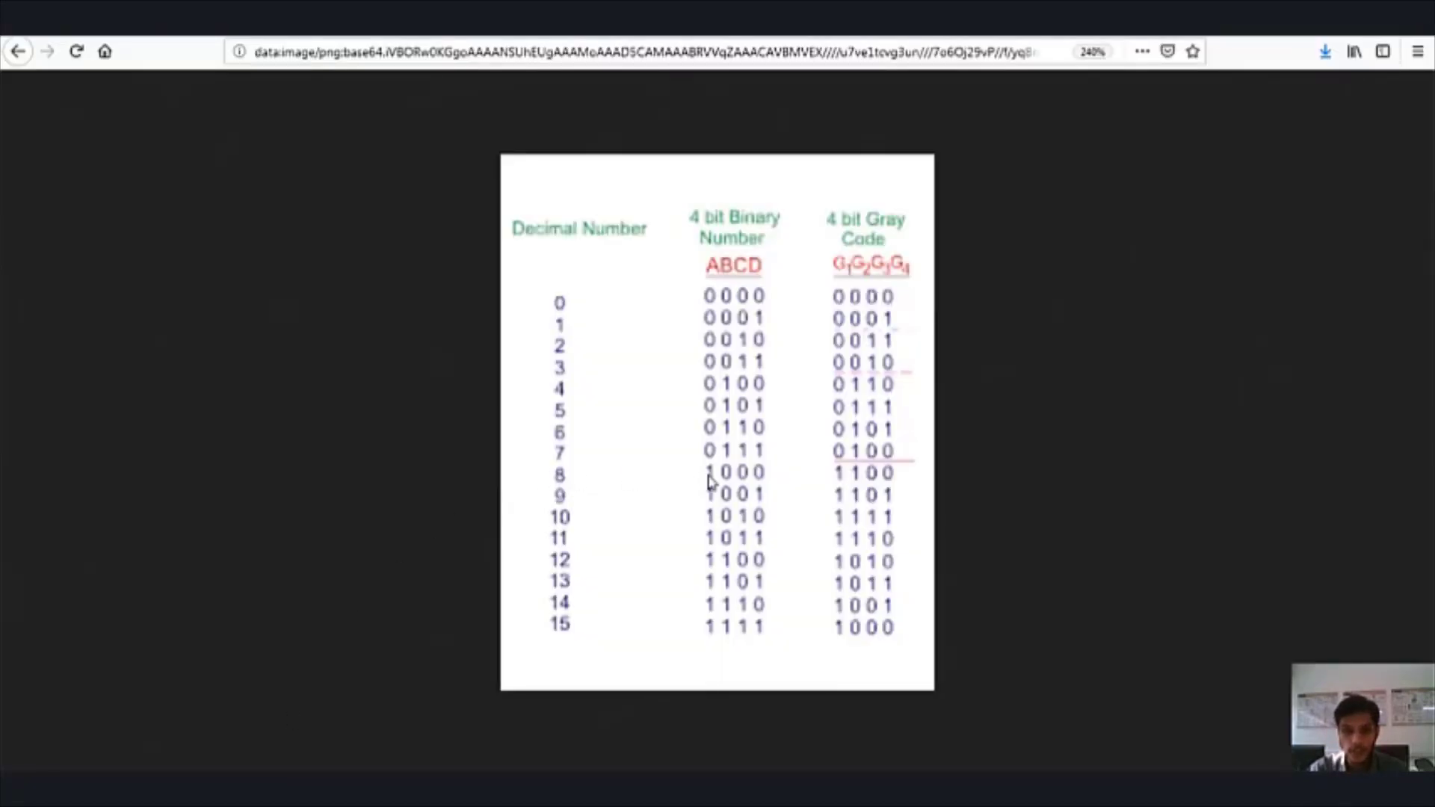
Change d's value on line 17 to 1 for digit 8
{"action": "left_click", "coordinate": [305, 765]}
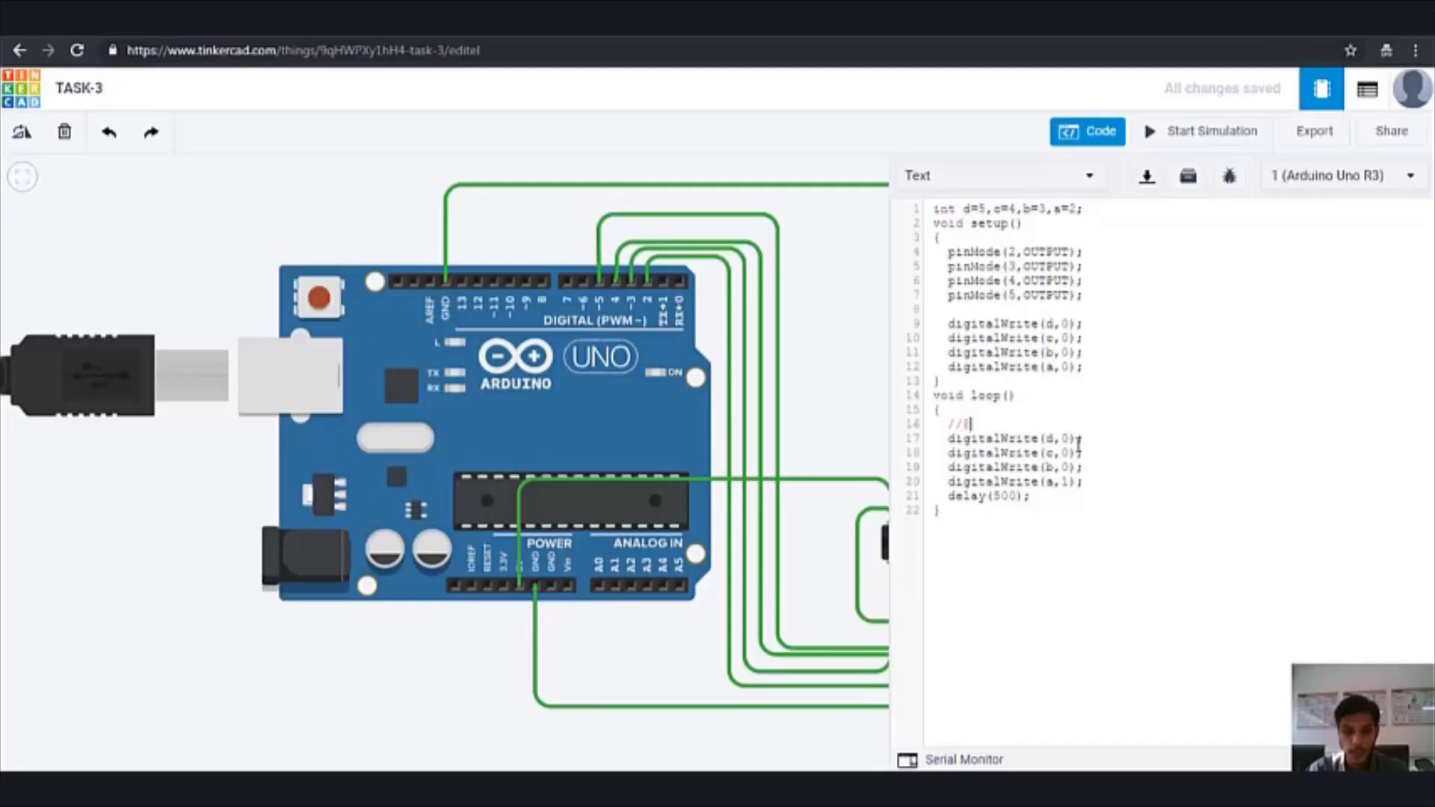
{"action": "key", "text": "BackSpace"}
{"action": "type", "text": "1"}
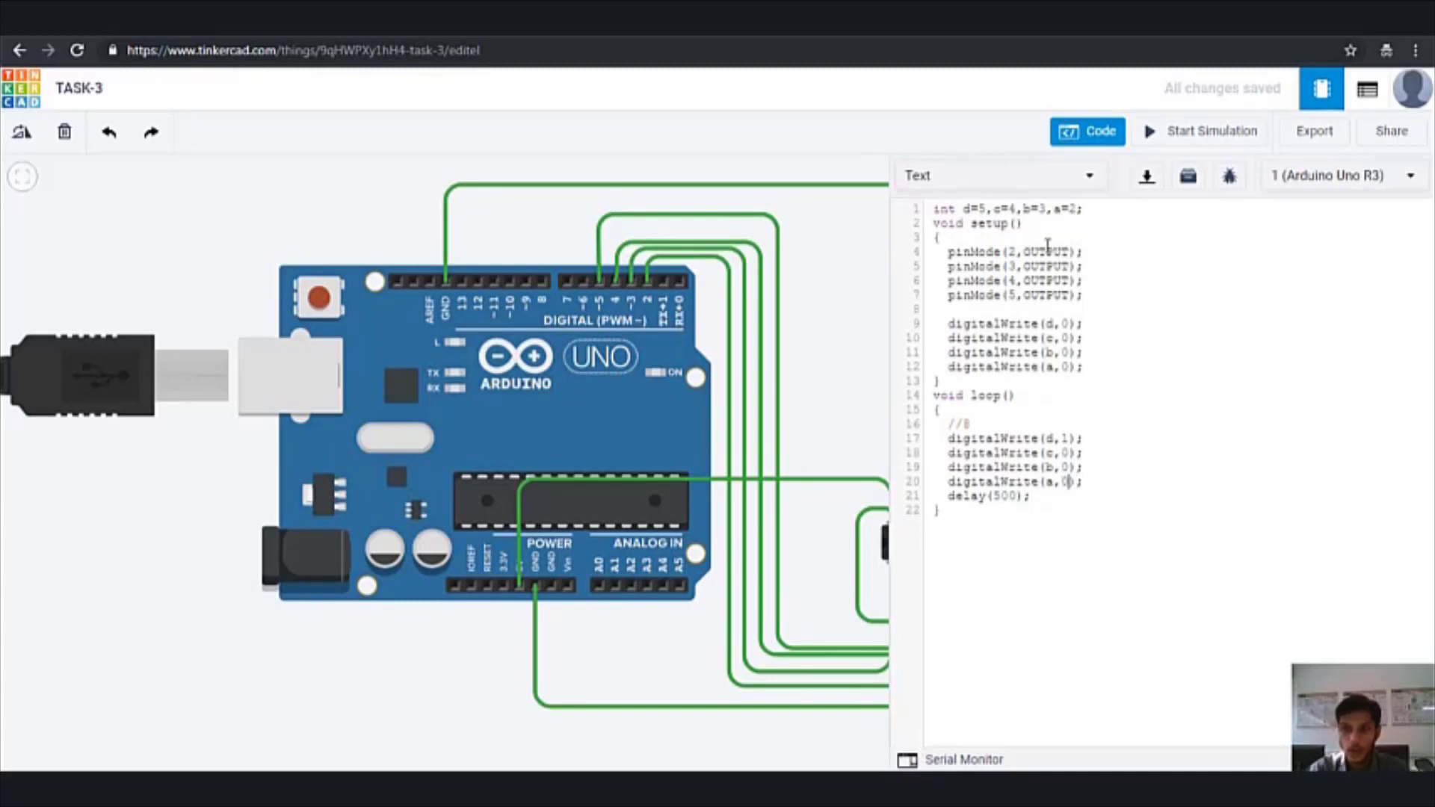
Run the simulation to show 8 on the display, then stop it and reopen the code
{"action": "left_click", "coordinate": [1179, 132]}
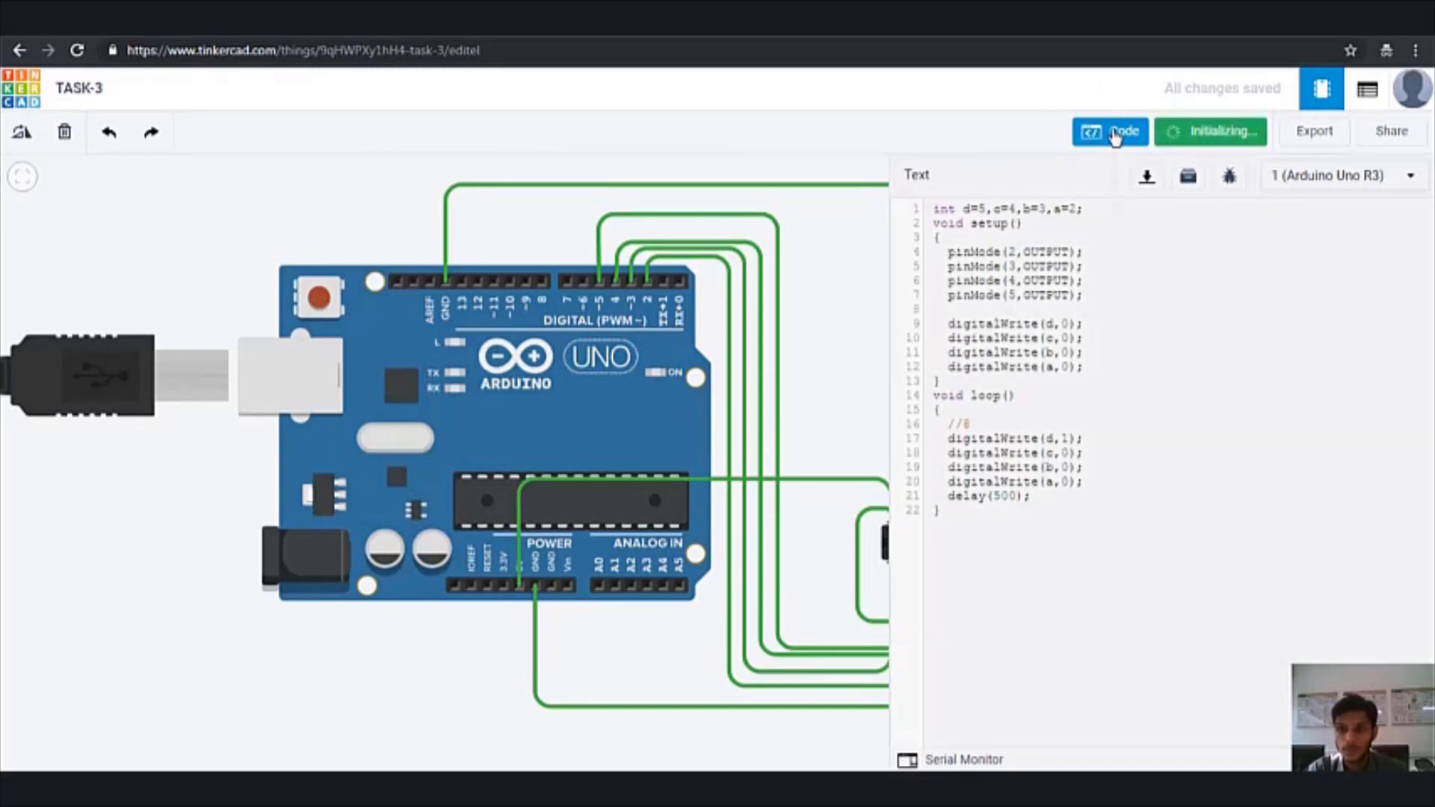
{"action": "left_click", "coordinate": [1115, 134]}
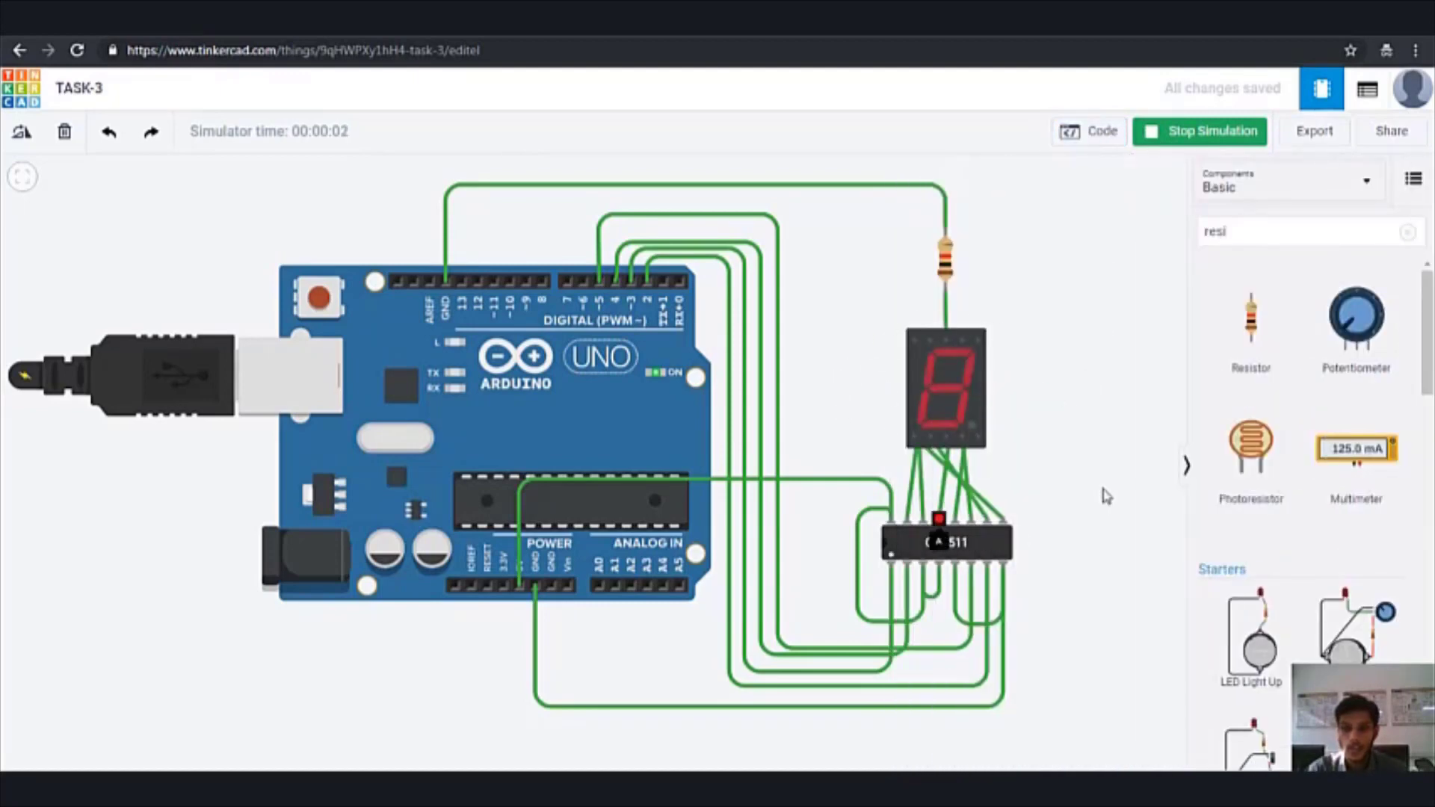
{"action": "left_click", "coordinate": [1155, 140]}
{"action": "left_click", "coordinate": [1113, 135]}
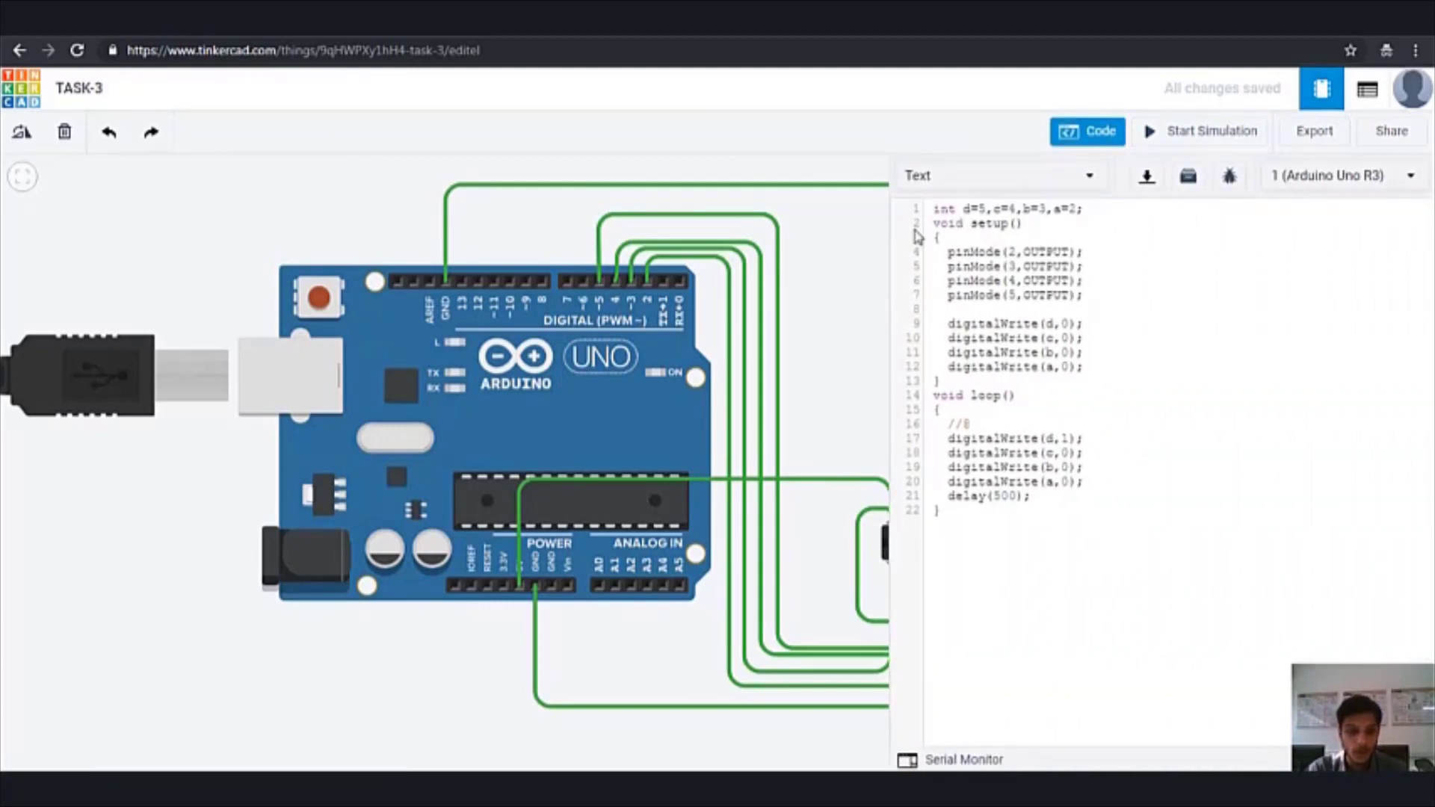
Check the Gray code table and change d on line 17 back to 0
{"action": "key", "text": "alt+Tab"}
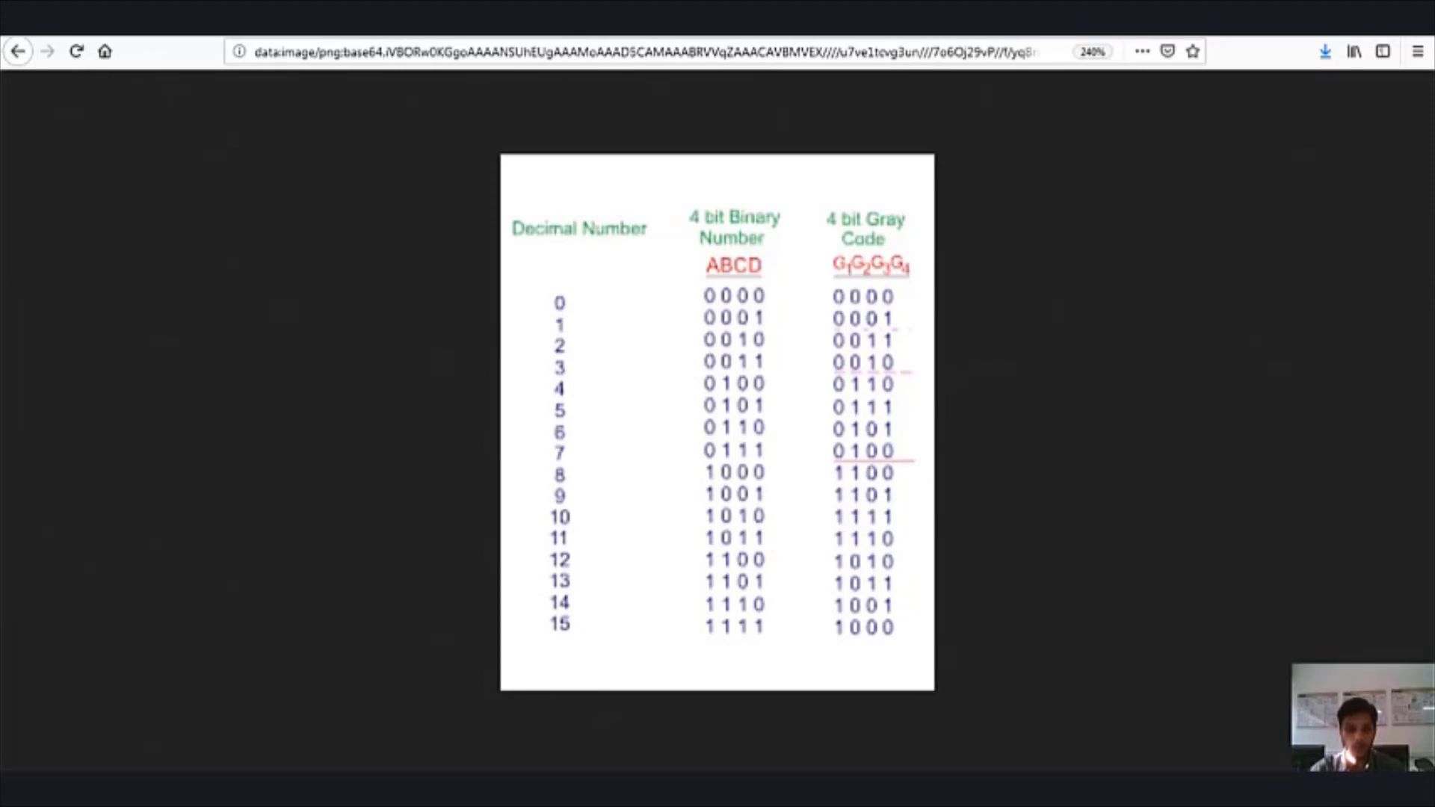
{"action": "left_click", "coordinate": [468, 731]}
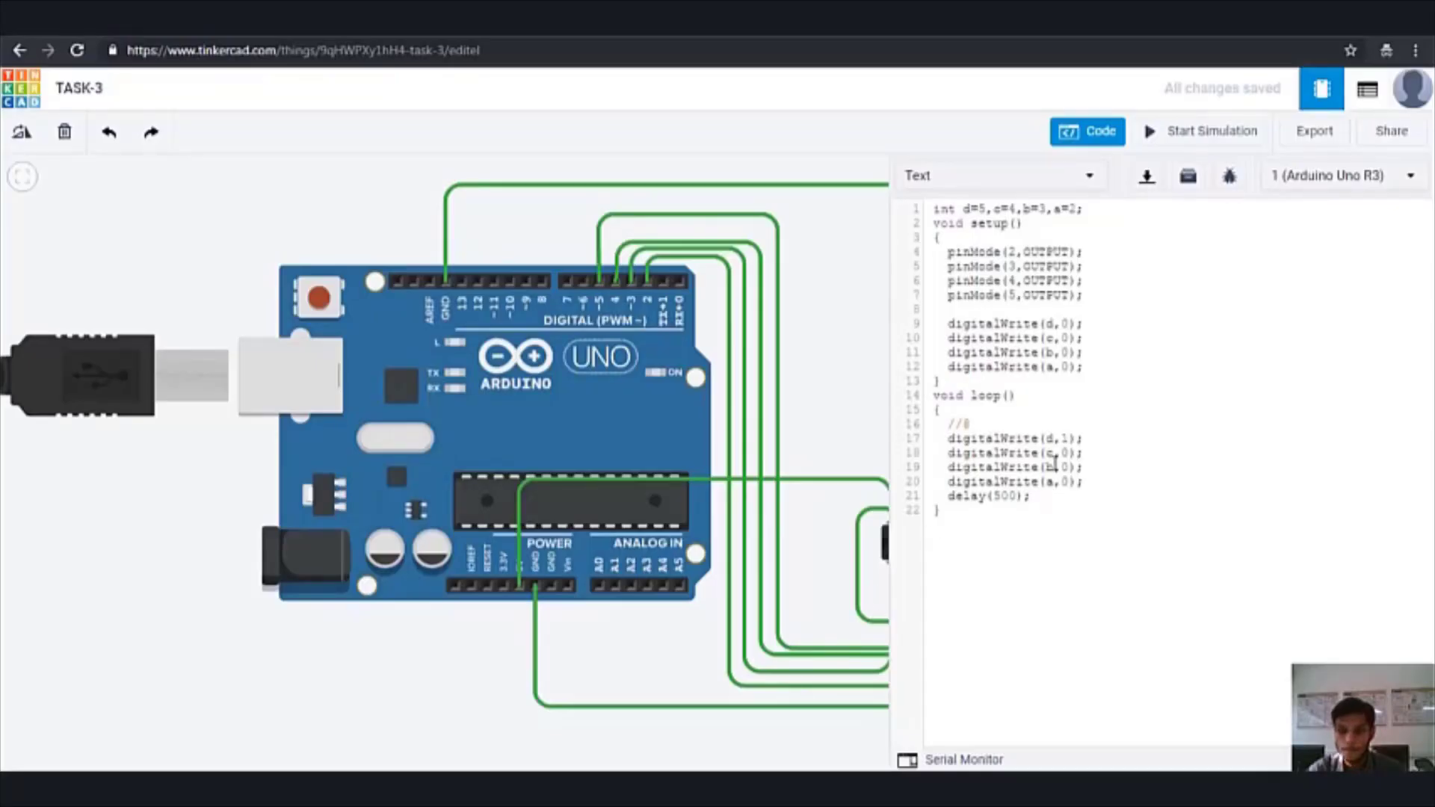
{"action": "left_click", "coordinate": [1073, 440]}
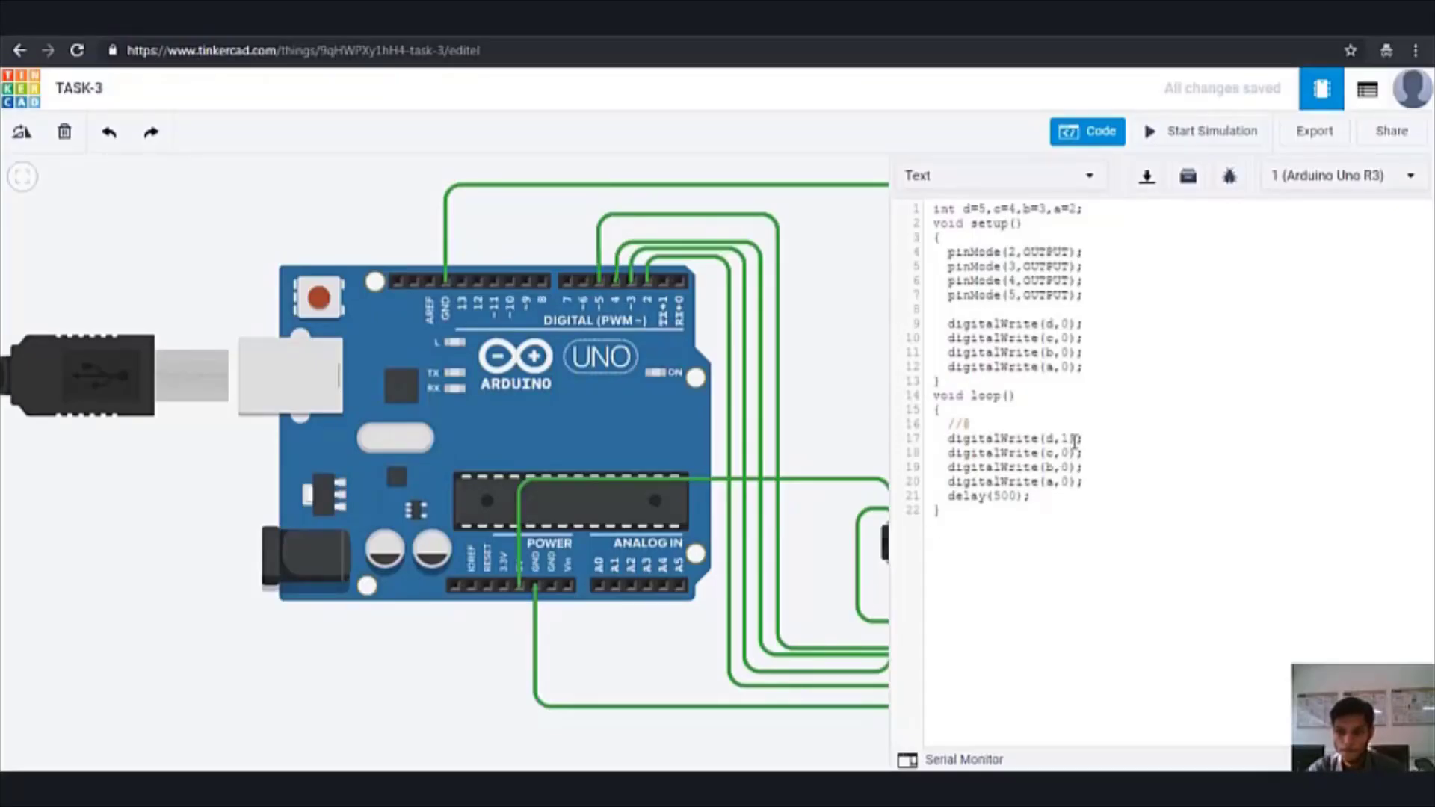
{"action": "key", "text": "BackSpace"}
{"action": "type", "text": "0"}
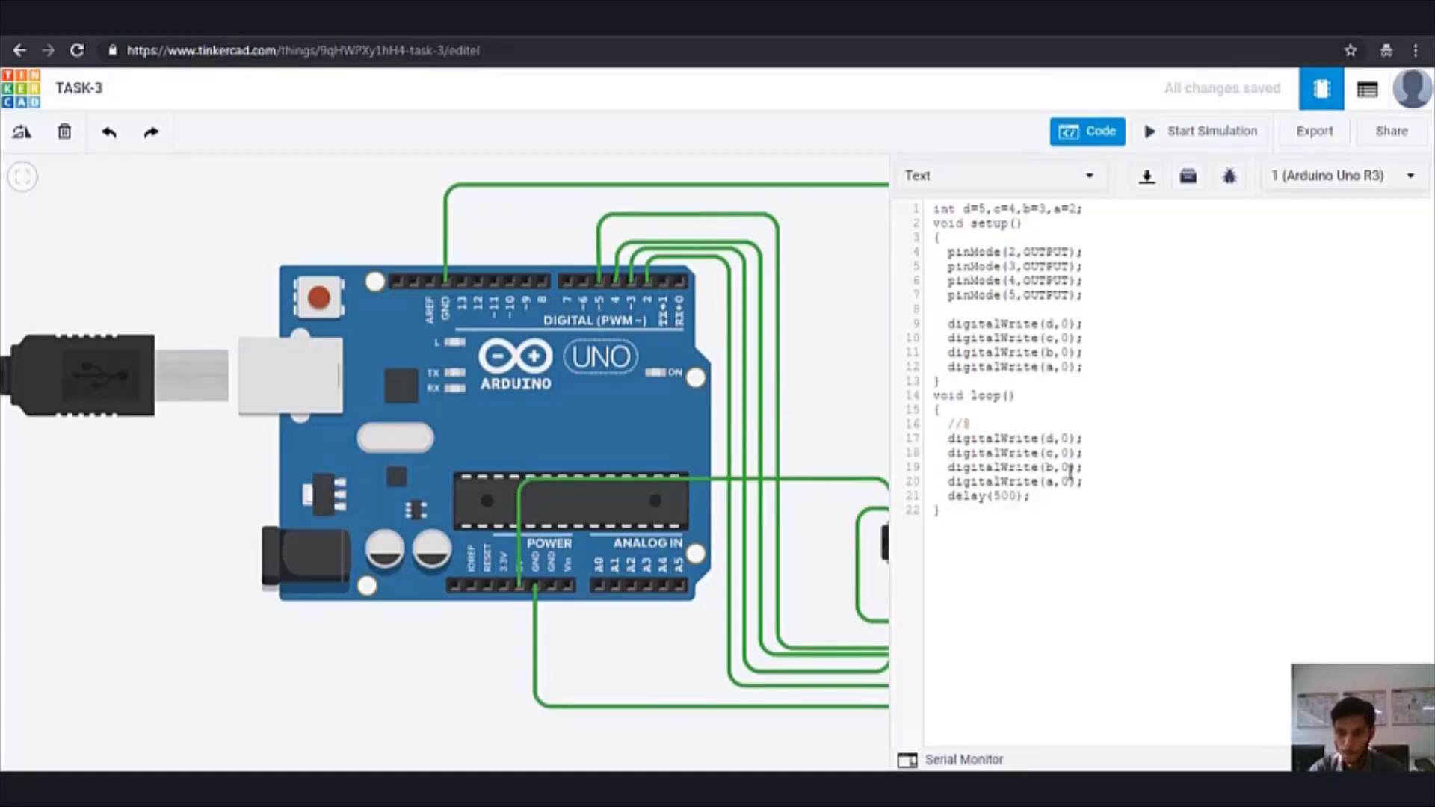
Change b on line 19 to 1 and review the d, c, b, a writes
{"action": "left_click", "coordinate": [1074, 467]}
{"action": "key", "text": "BackSpace"}
{"action": "type", "text": "1"}
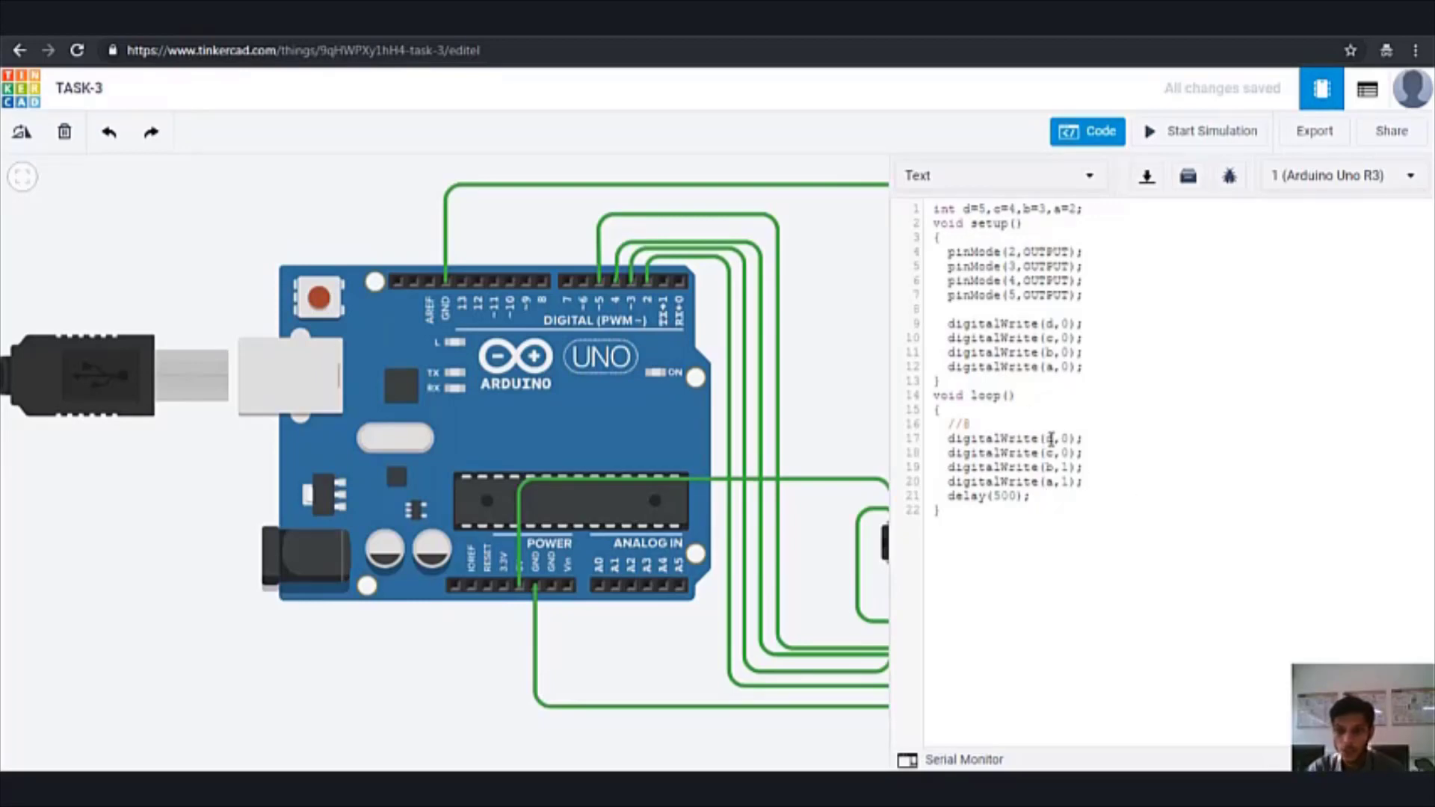
{"action": "left_click_drag", "start_coordinate": [1047, 438], "coordinate": [1086, 453]}
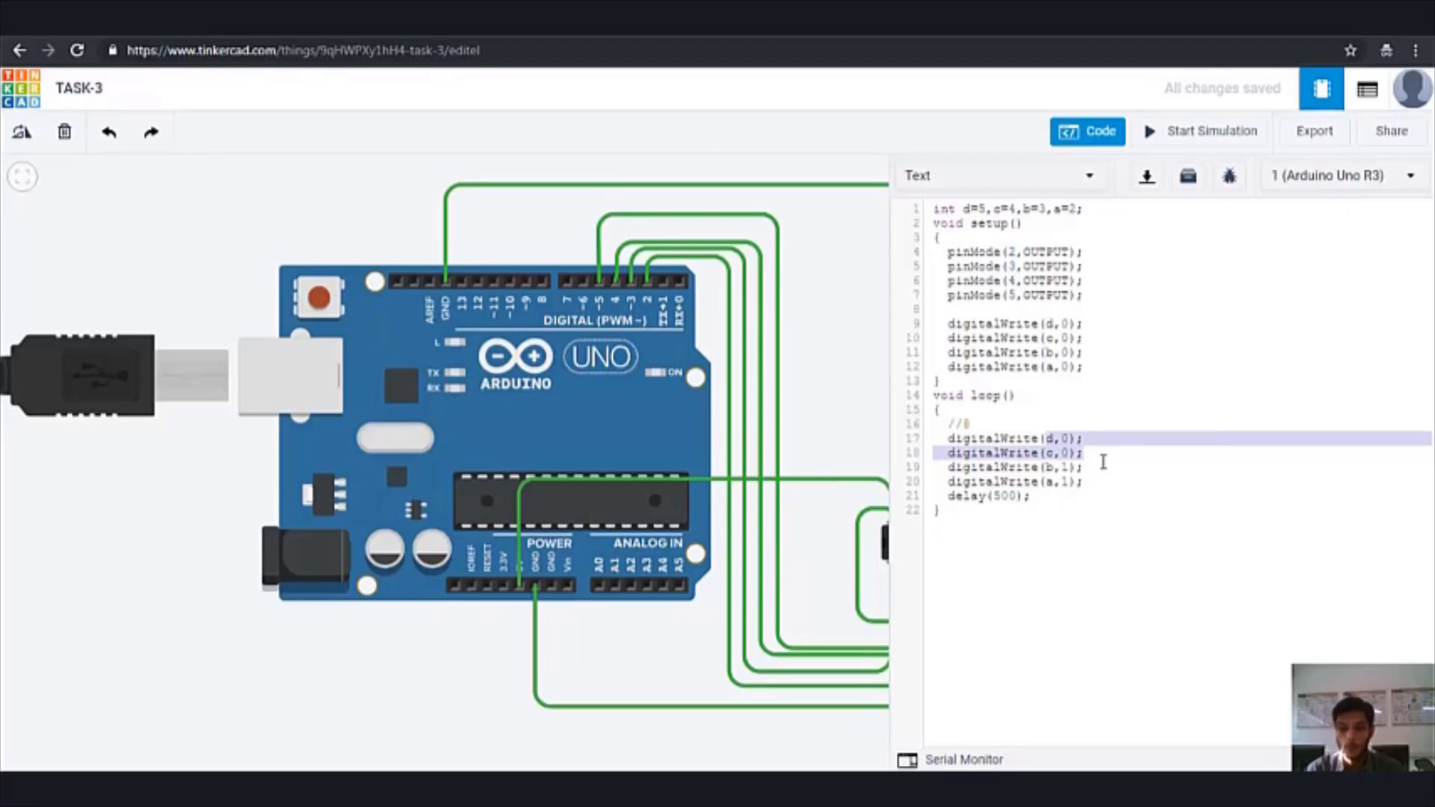
{"action": "left_click_drag", "start_coordinate": [1048, 468], "coordinate": [1083, 482]}
{"action": "left_click", "coordinate": [1108, 510]}
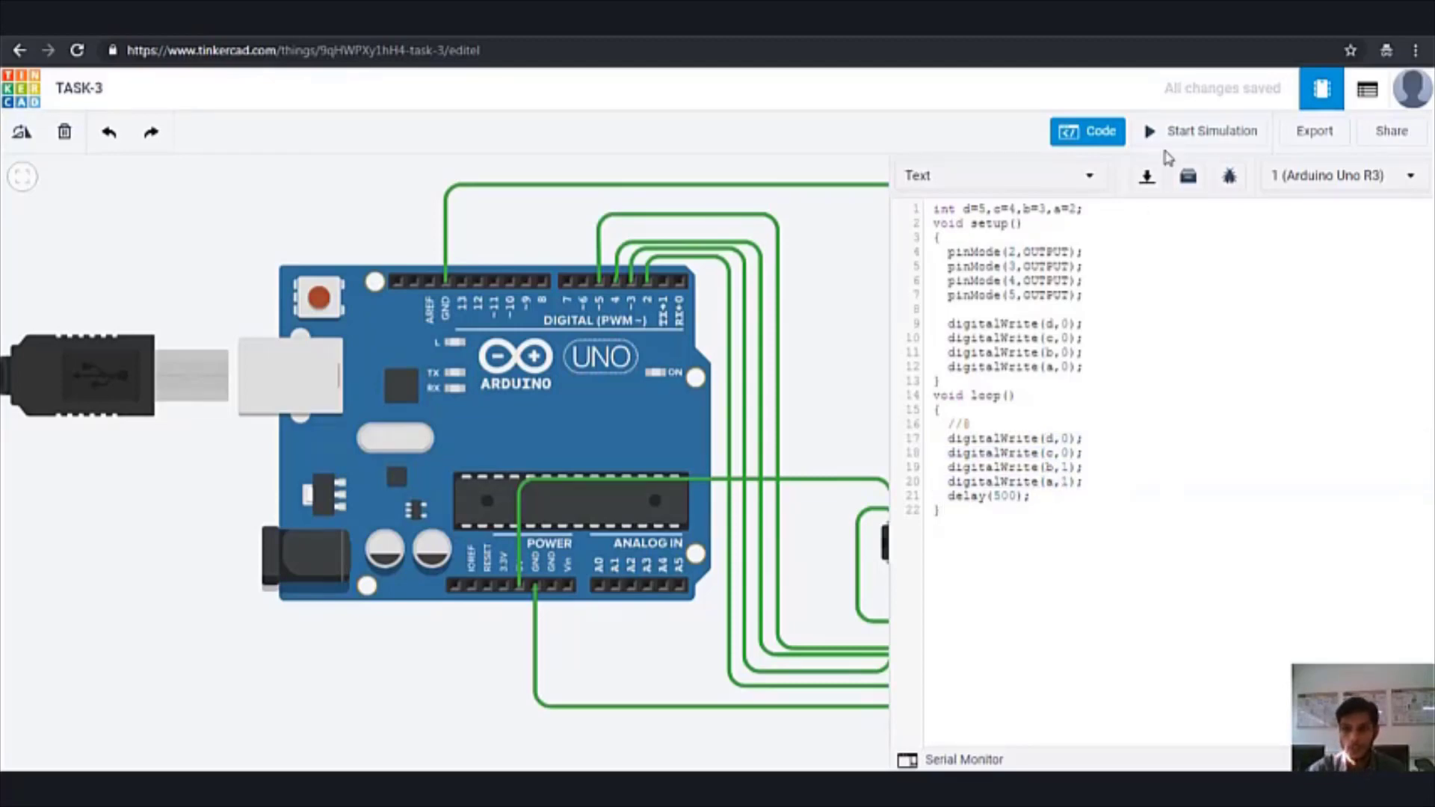
Run the simulation to show digit 3 on the 7-segment display, then stop it
{"action": "left_click", "coordinate": [1090, 136]}
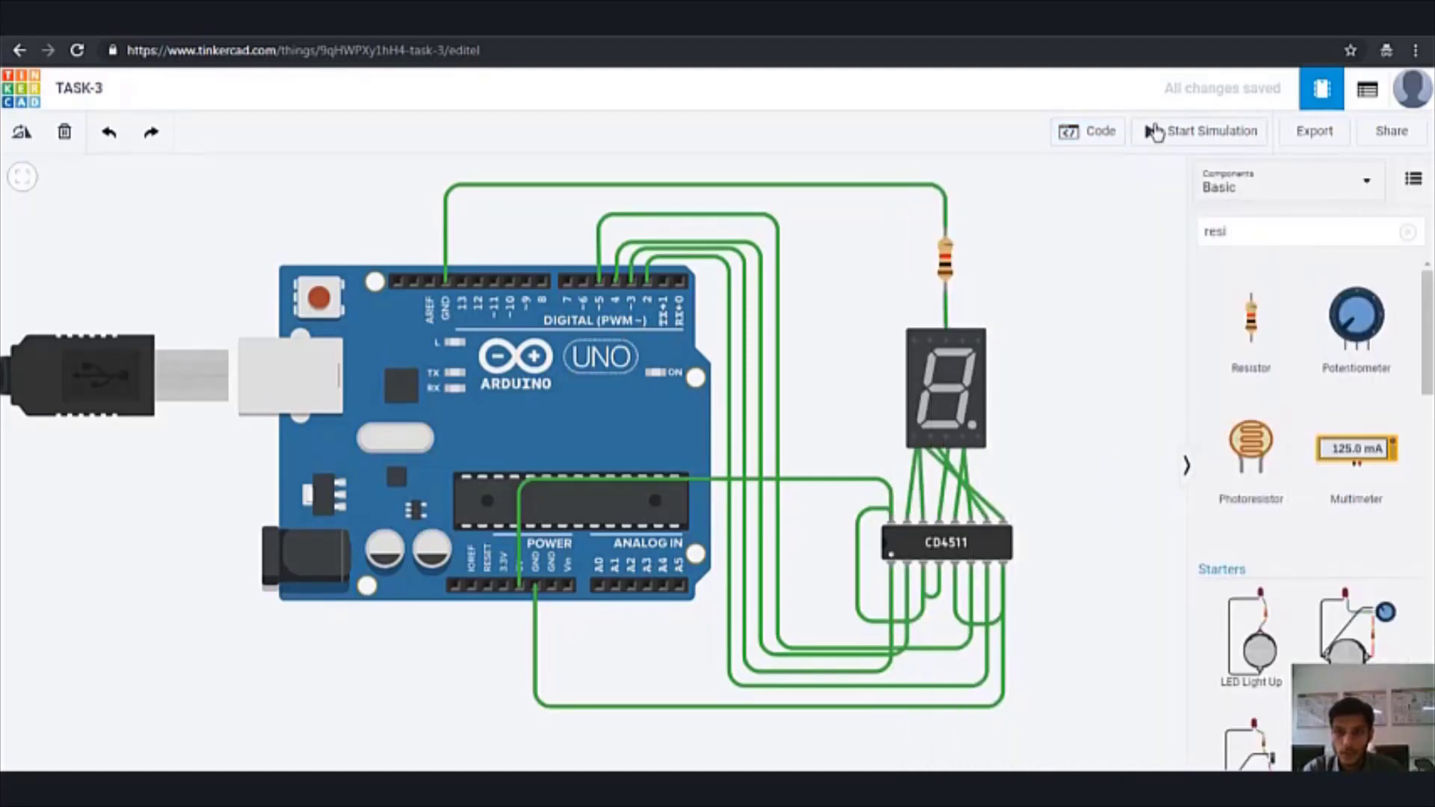
{"action": "left_click", "coordinate": [1155, 132]}
{"action": "left_click", "coordinate": [1096, 134]}
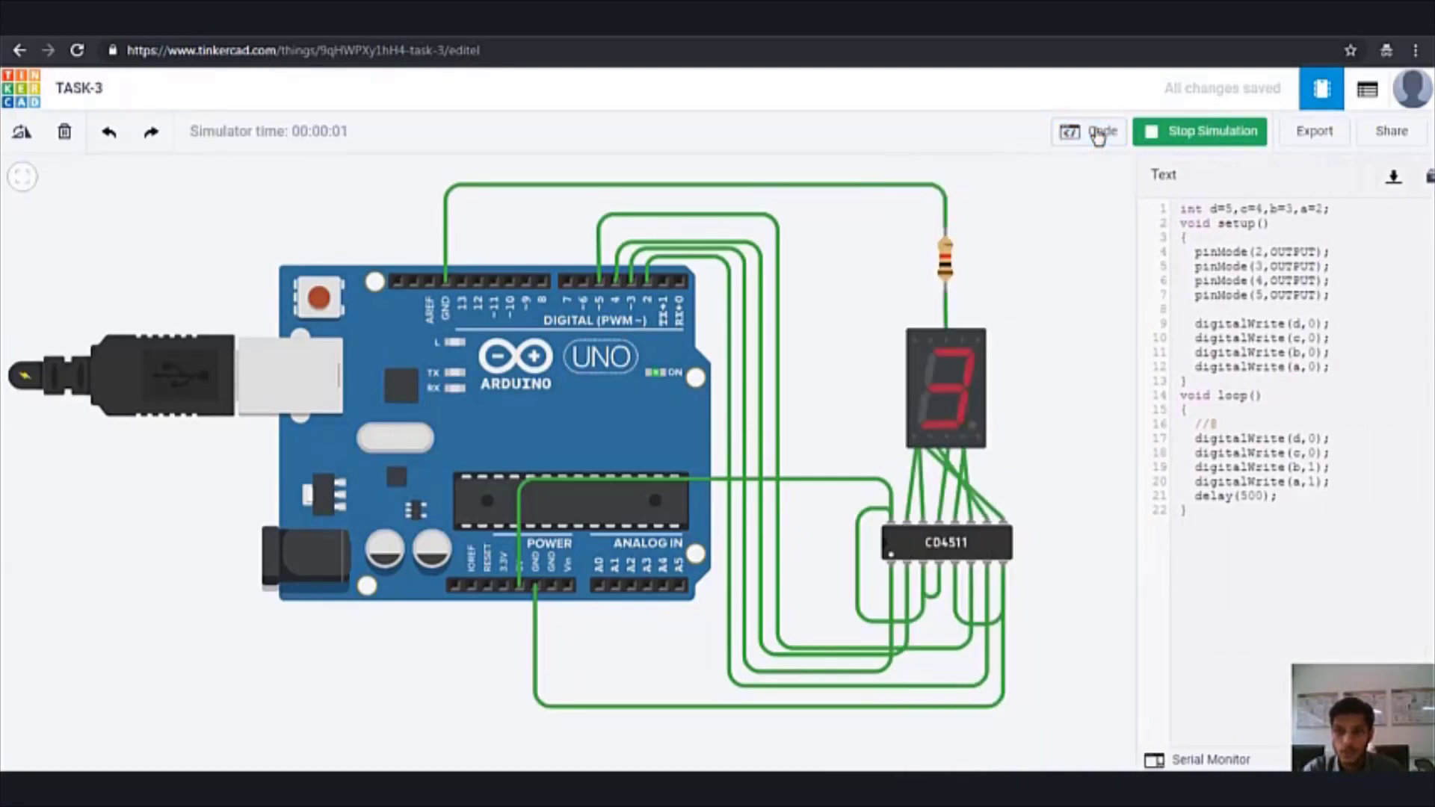
{"action": "left_click", "coordinate": [1096, 134]}
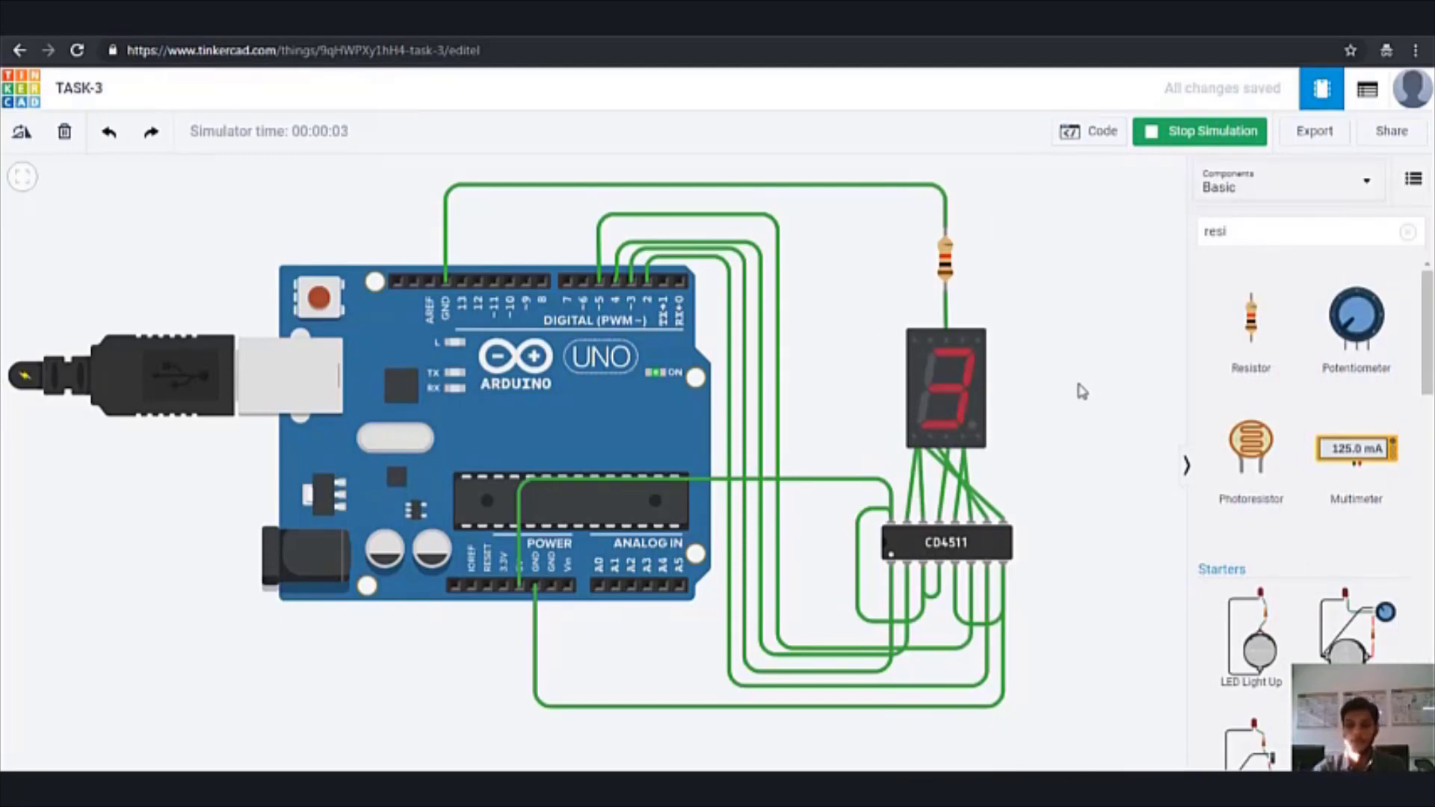
{"action": "left_click", "coordinate": [1073, 136]}
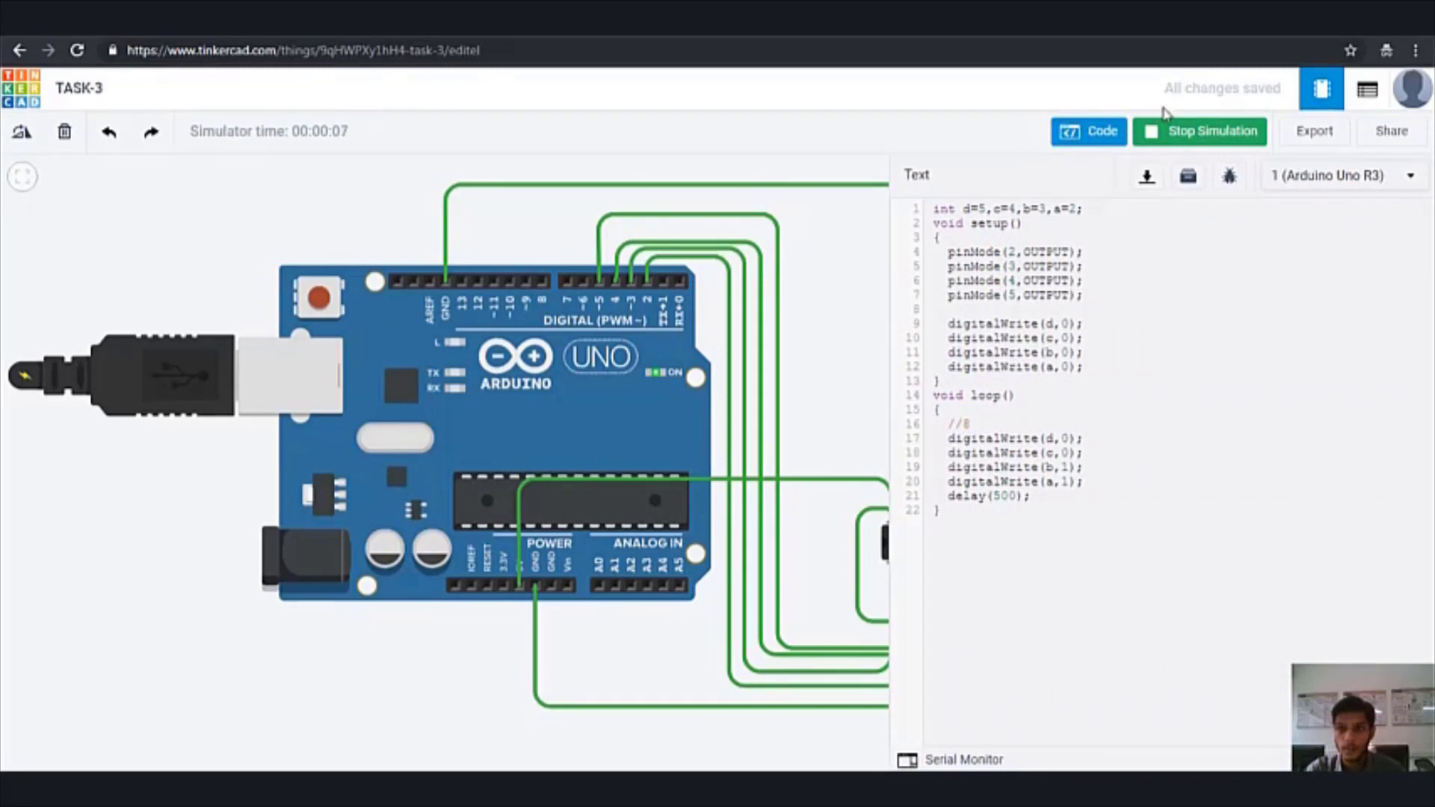
{"action": "left_click", "coordinate": [1159, 133]}
{"action": "left_click", "coordinate": [1068, 133]}
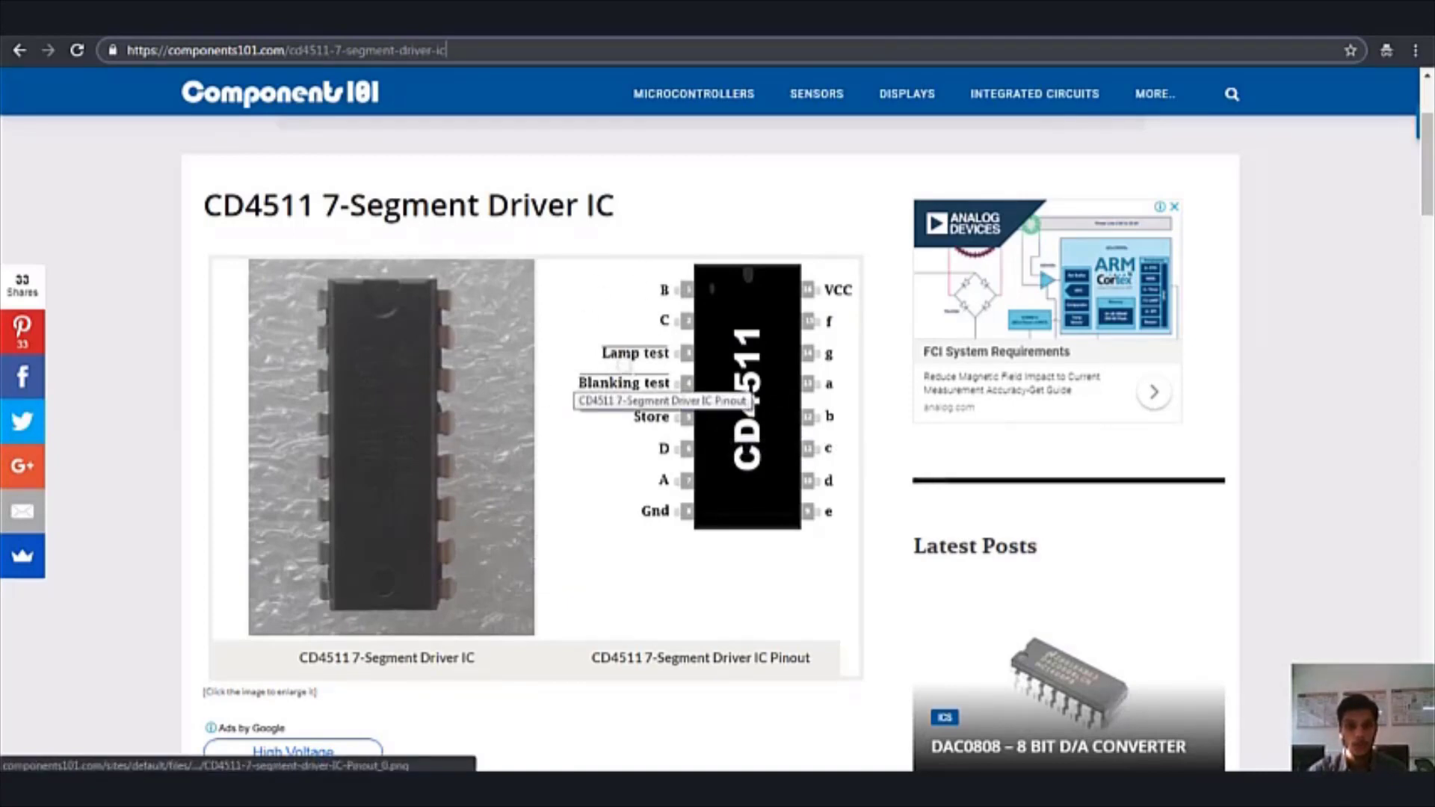
Enlarge and close the CD4511 pinout image, then scroll down through the pin configuration
{"action": "left_click", "coordinate": [604, 504]}
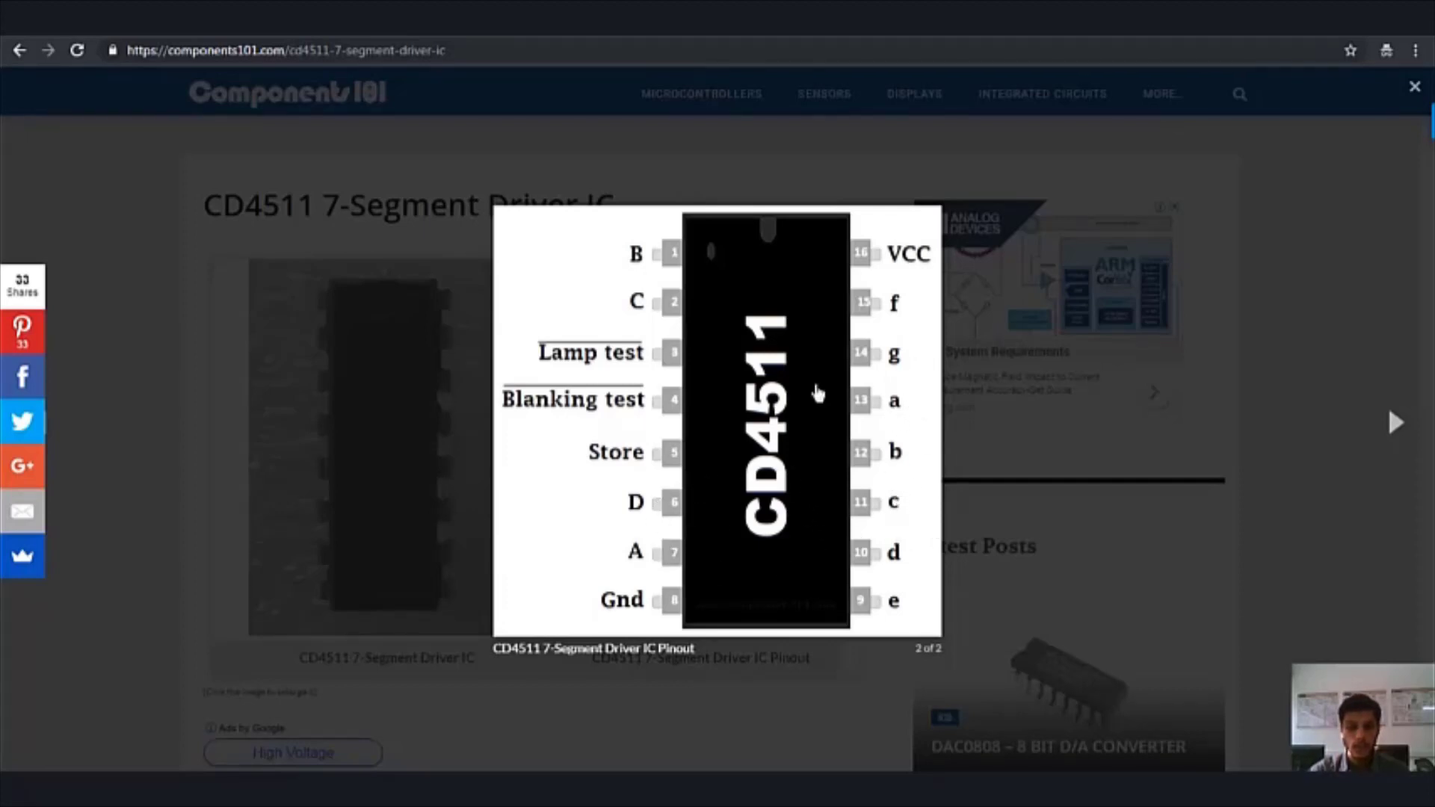
{"action": "left_click", "coordinate": [1311, 334]}
{"action": "scroll", "coordinate": [695, 534], "scroll_direction": "down", "scroll_amount": 5}
{"action": "scroll", "coordinate": [695, 534], "scroll_direction": "down", "scroll_amount": 1}
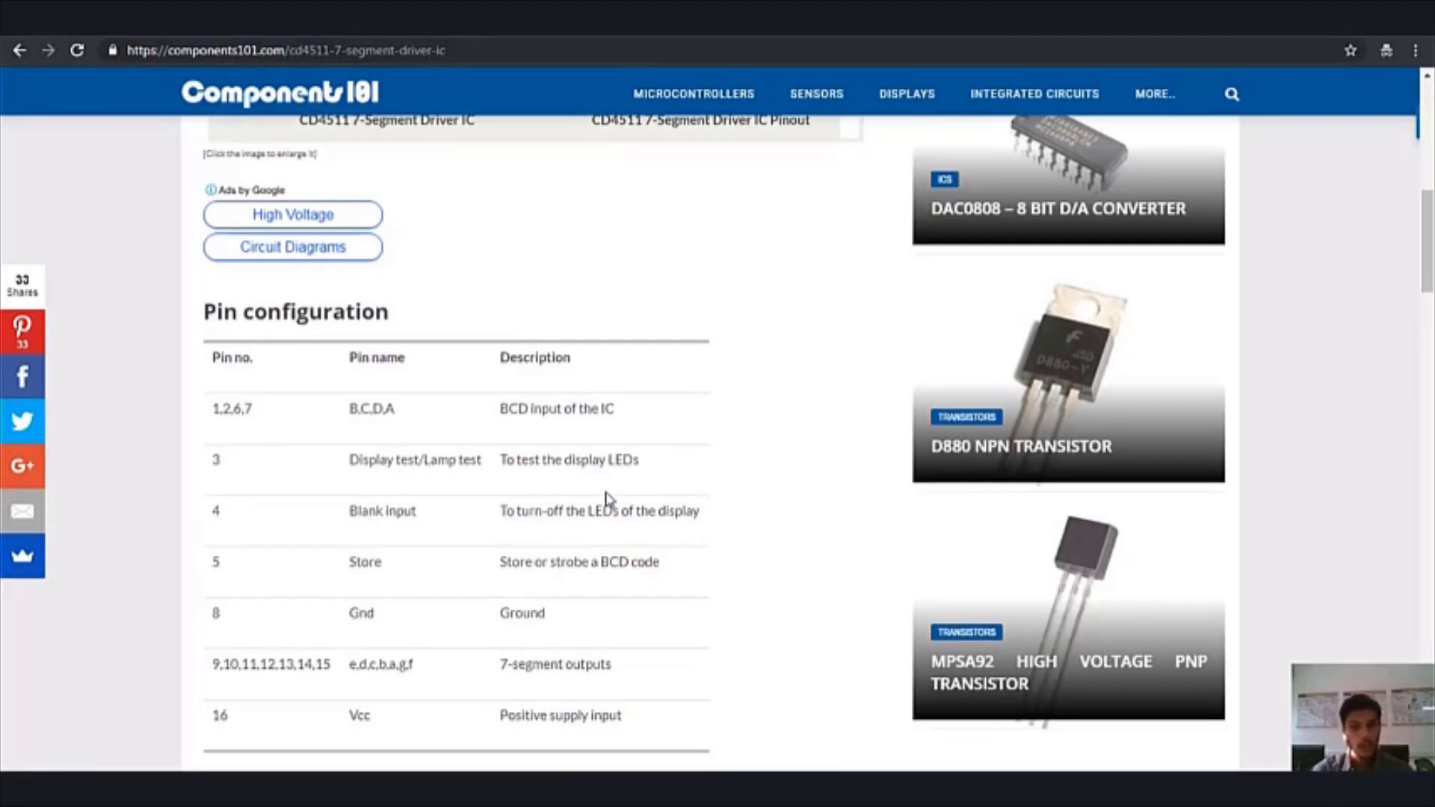
{"action": "scroll", "coordinate": [305, 471], "scroll_direction": "down", "scroll_amount": 2}
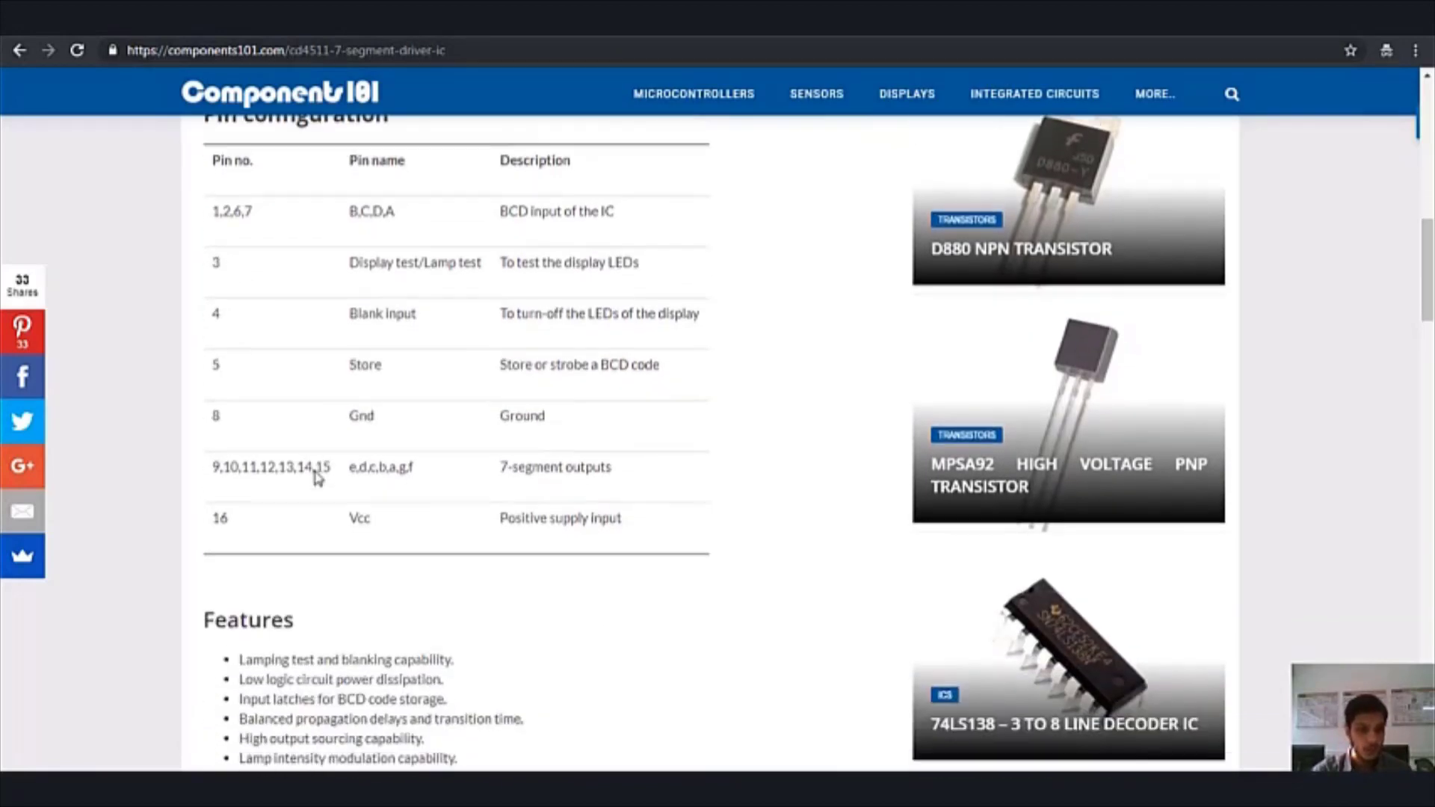
{"action": "scroll", "coordinate": [319, 478], "scroll_direction": "down", "scroll_amount": 4}
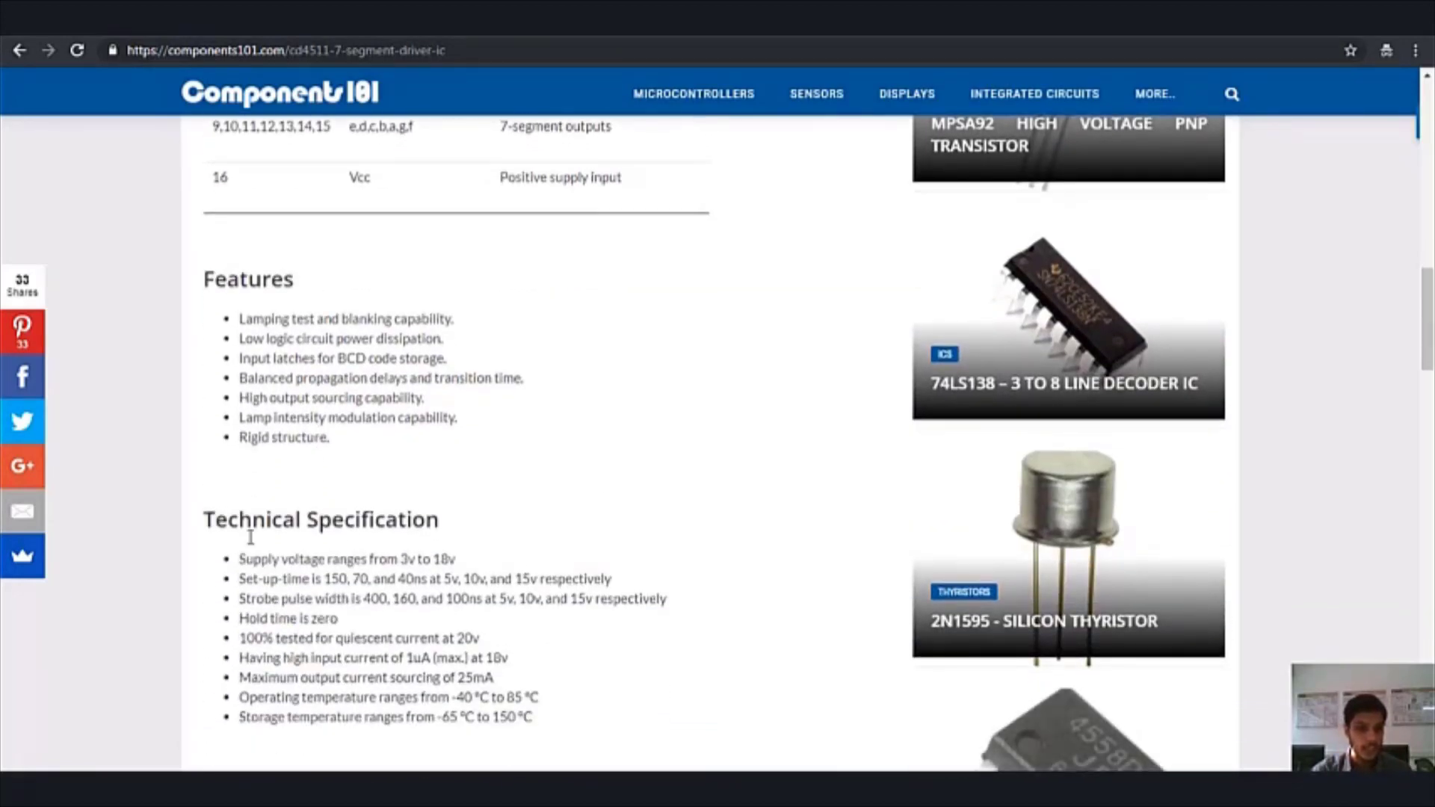
Highlight the CD4511 Technical Specification list, then go to the Futurlec datasheet
{"action": "left_click_drag", "start_coordinate": [203, 520], "coordinate": [576, 676]}
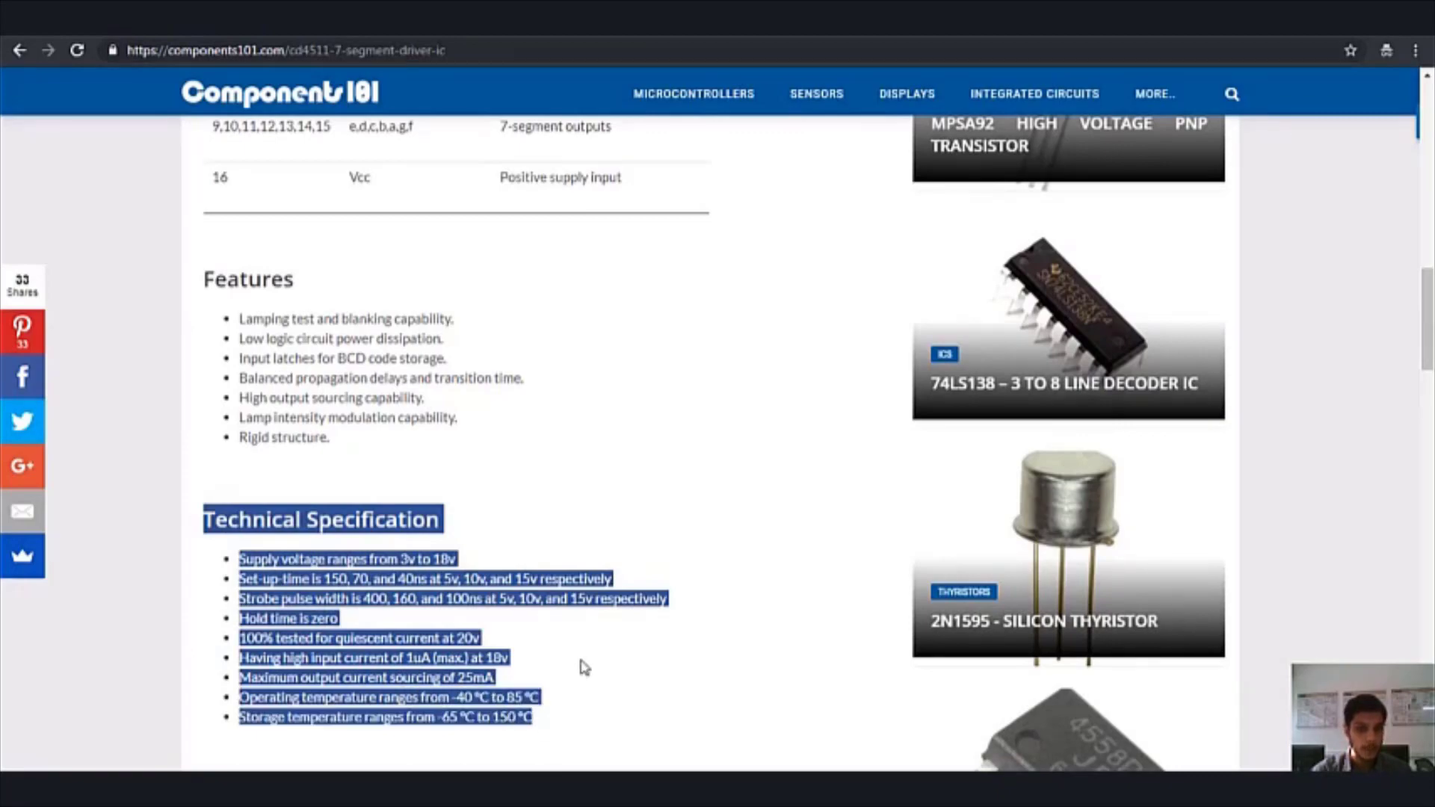
{"action": "left_click", "coordinate": [584, 668]}
{"action": "scroll", "coordinate": [400, 327], "scroll_direction": "up", "scroll_amount": 15}
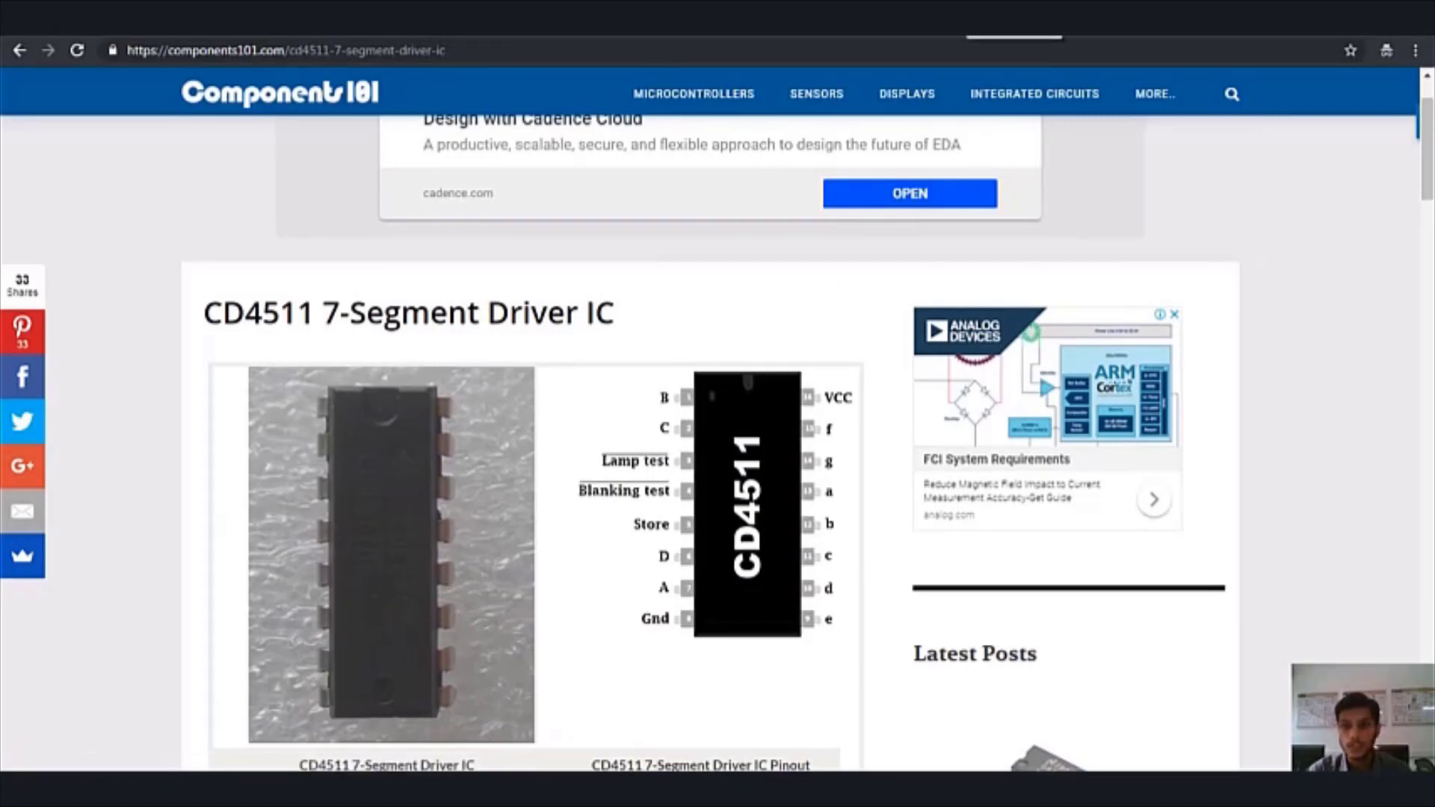
{"action": "key", "text": "ctrl+Tab"}
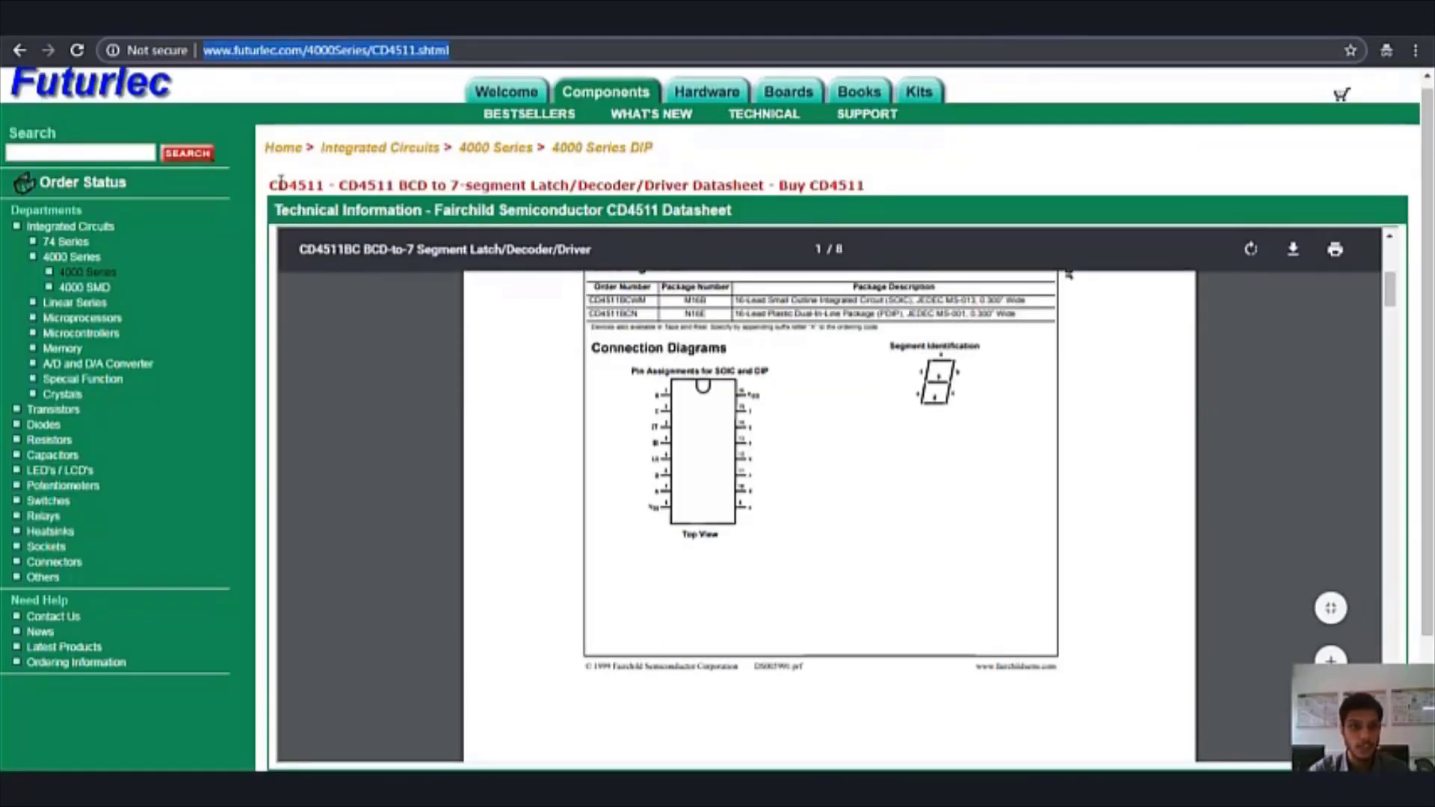
Scroll the CD4511 datasheet from the connection diagrams past the truth table to the operating ratings
{"action": "scroll", "coordinate": [849, 554], "scroll_direction": "up", "scroll_amount": 5}
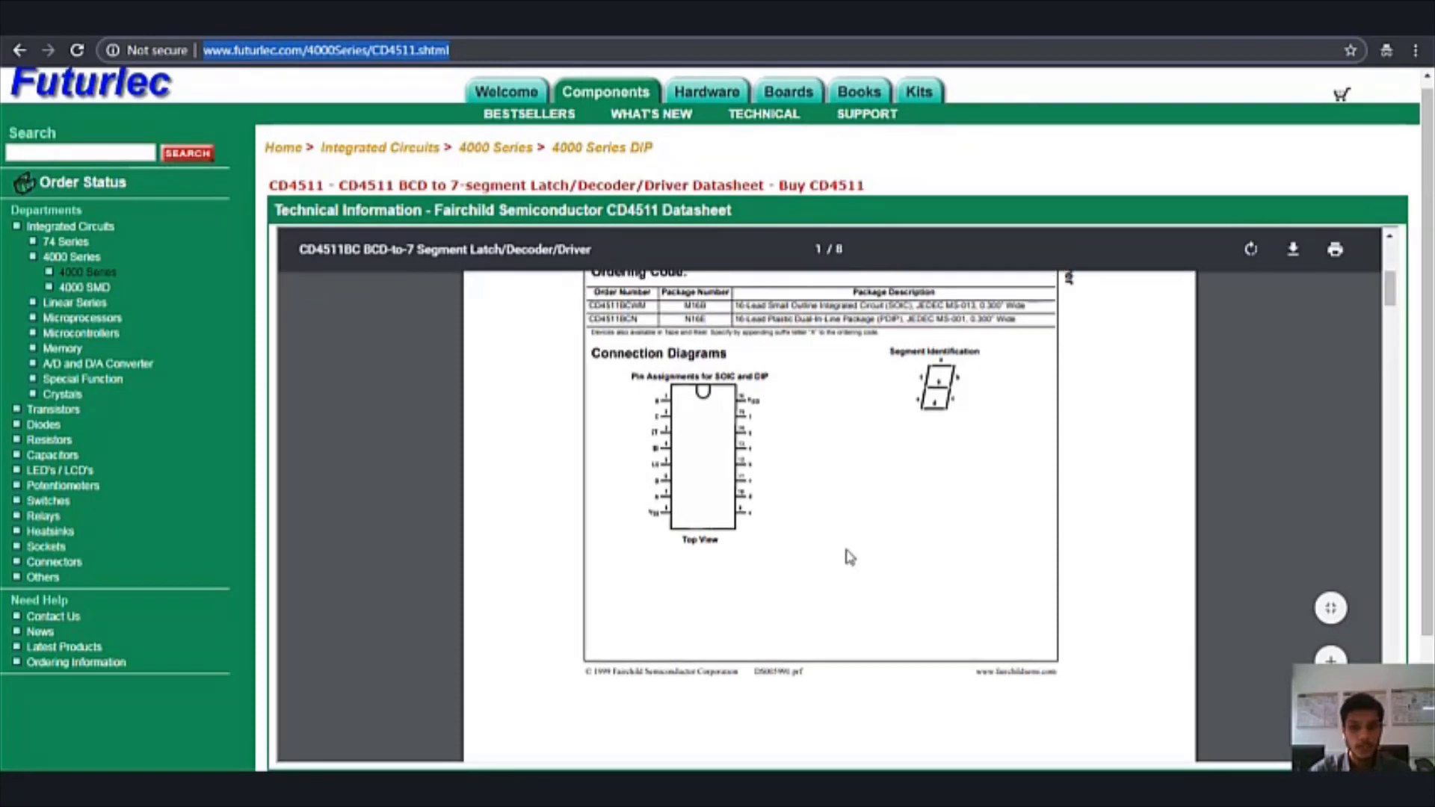
{"action": "scroll", "coordinate": [848, 554], "scroll_direction": "down", "scroll_amount": 3}
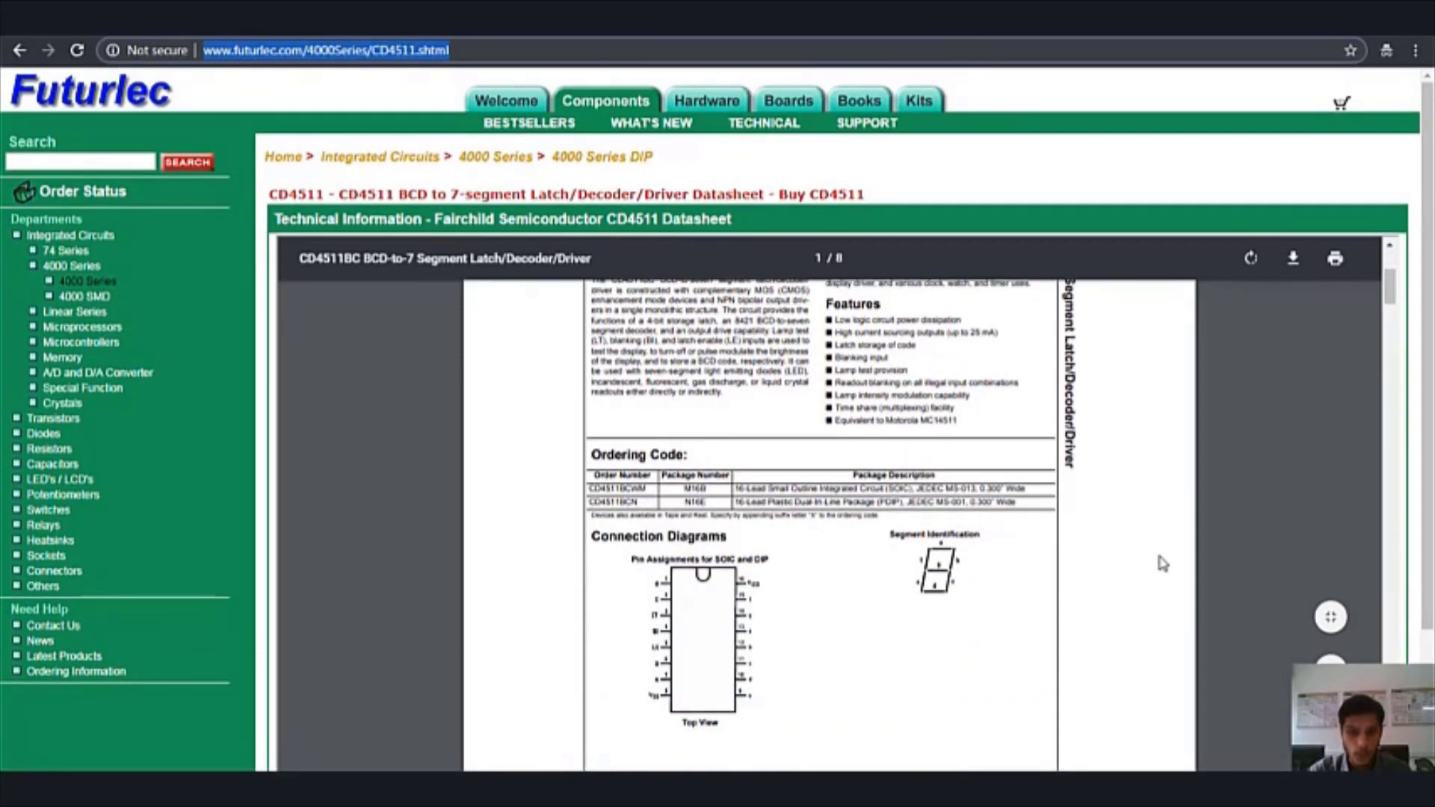
{"action": "scroll", "coordinate": [1063, 605], "scroll_direction": "down", "scroll_amount": 1}
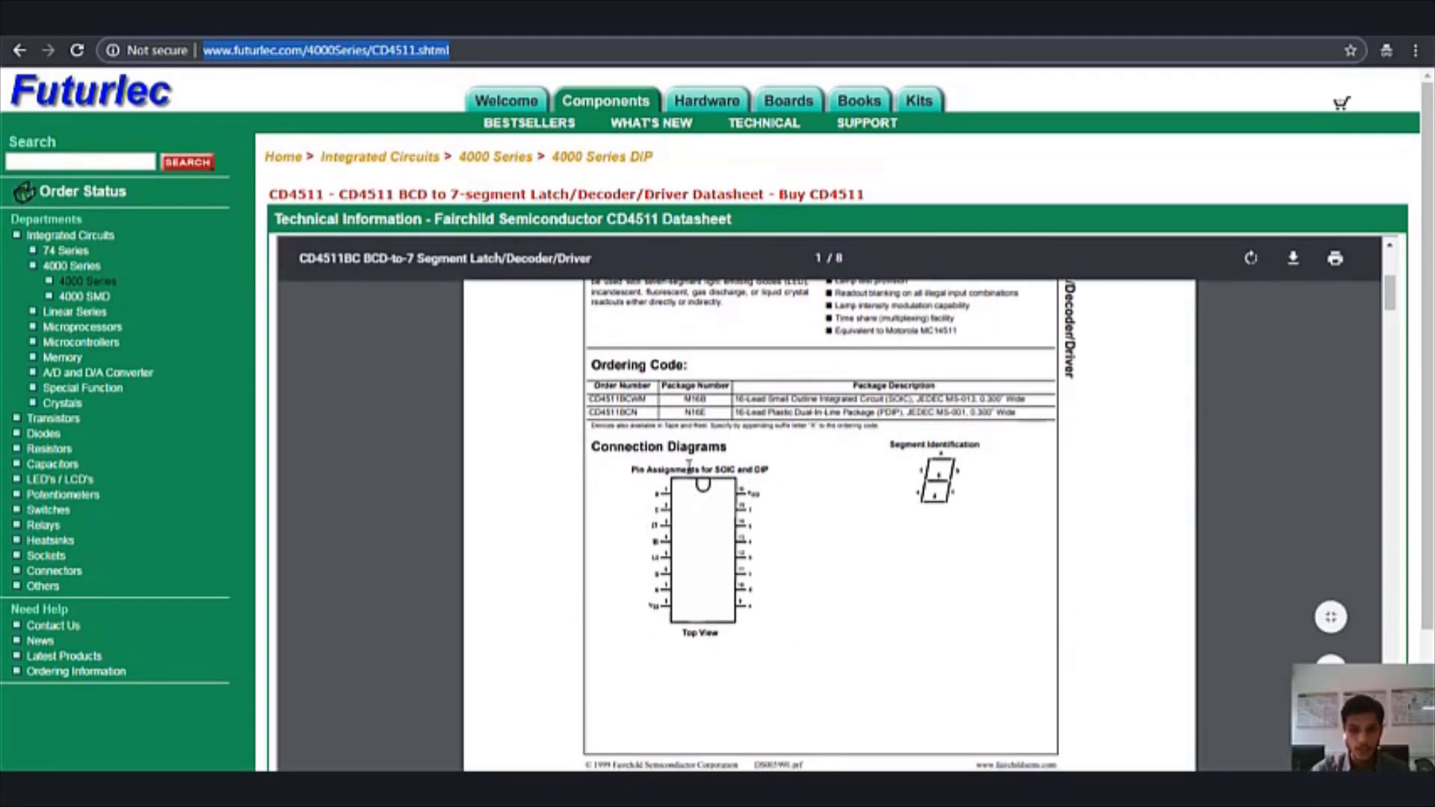
{"action": "left_click", "coordinate": [889, 445]}
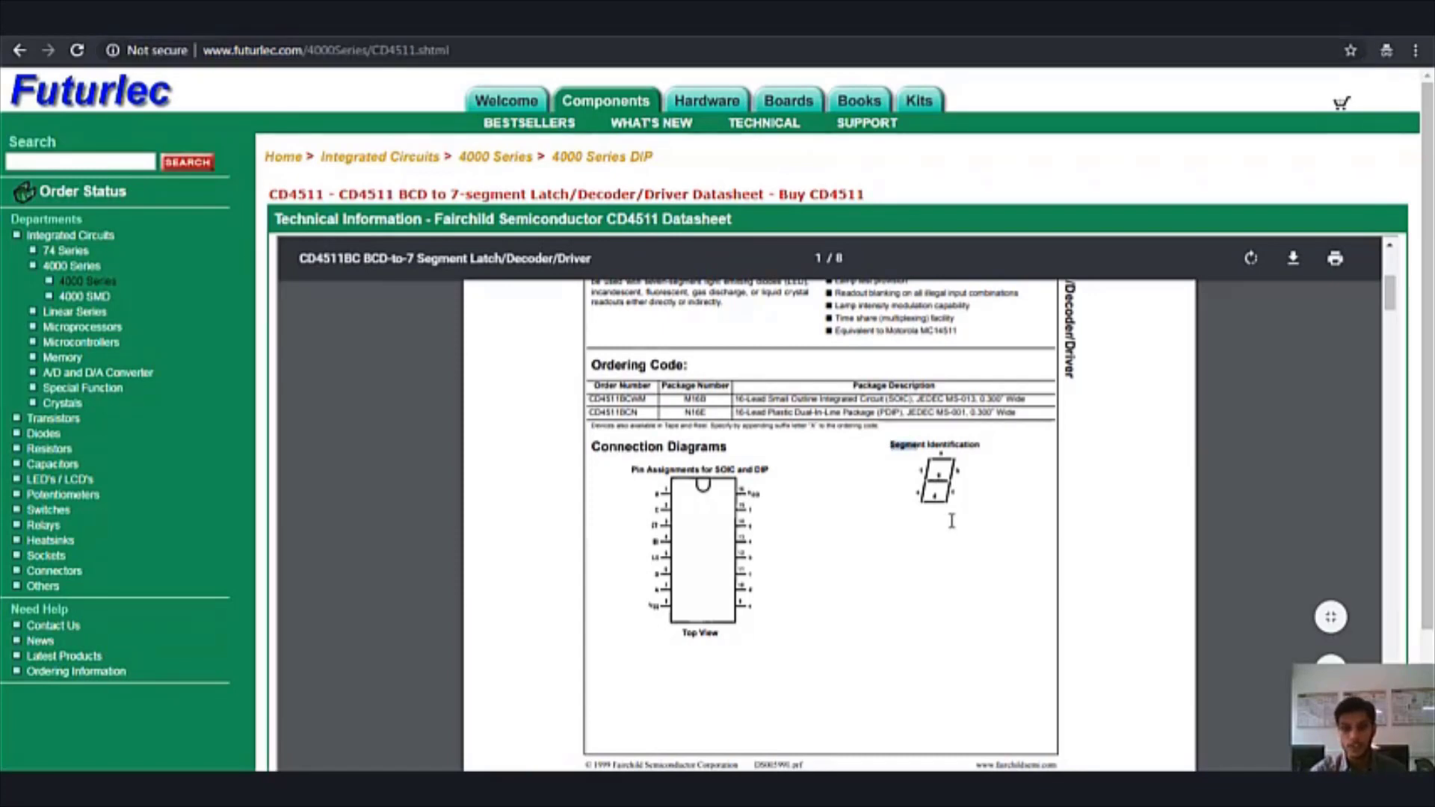
{"action": "scroll", "coordinate": [971, 514], "scroll_direction": "down", "scroll_amount": 3}
{"action": "scroll", "coordinate": [974, 514], "scroll_direction": "down", "scroll_amount": 5}
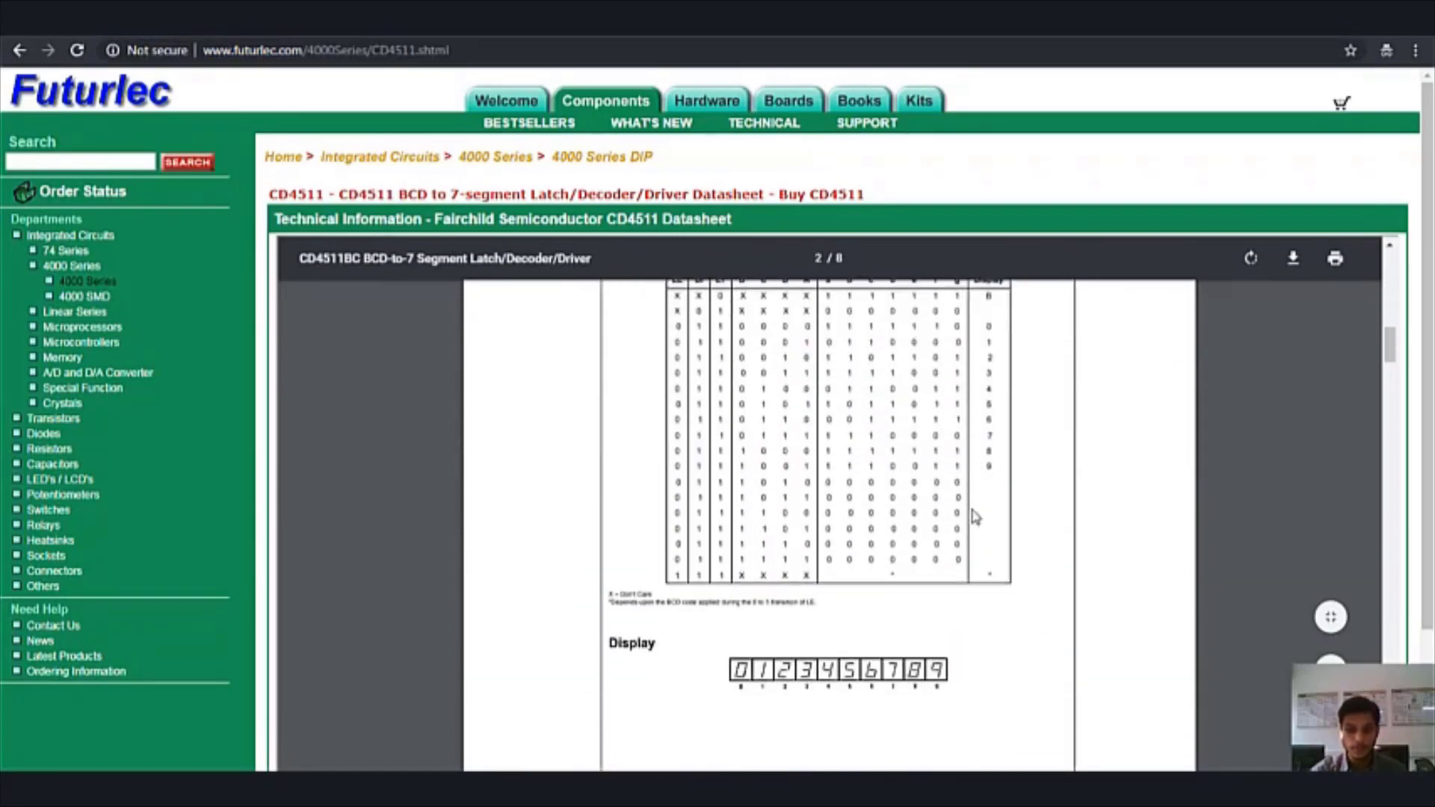
{"action": "scroll", "coordinate": [971, 512], "scroll_direction": "up", "scroll_amount": 2}
{"action": "scroll", "coordinate": [957, 510], "scroll_direction": "down", "scroll_amount": 1}
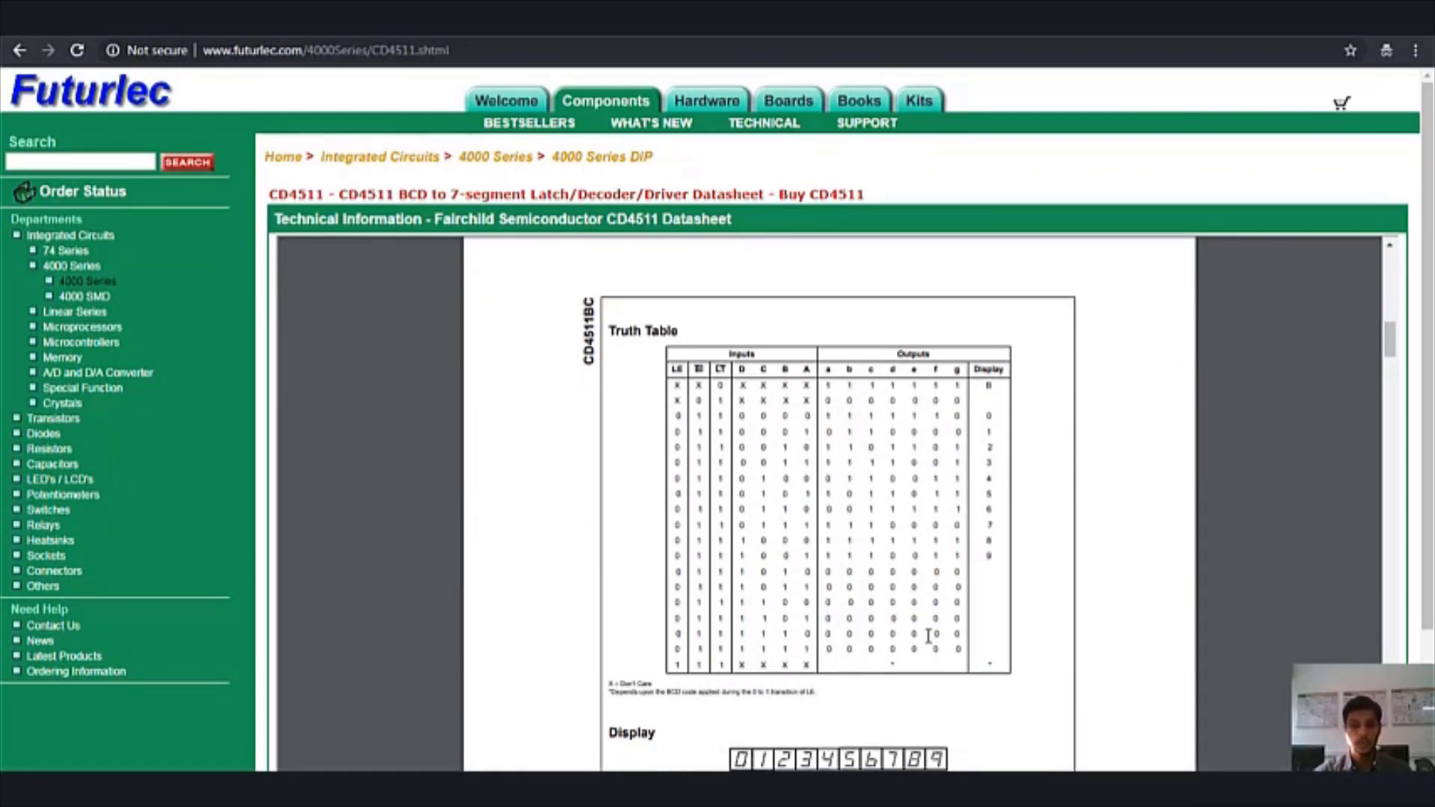
{"action": "scroll", "coordinate": [928, 636], "scroll_direction": "down", "scroll_amount": 8}
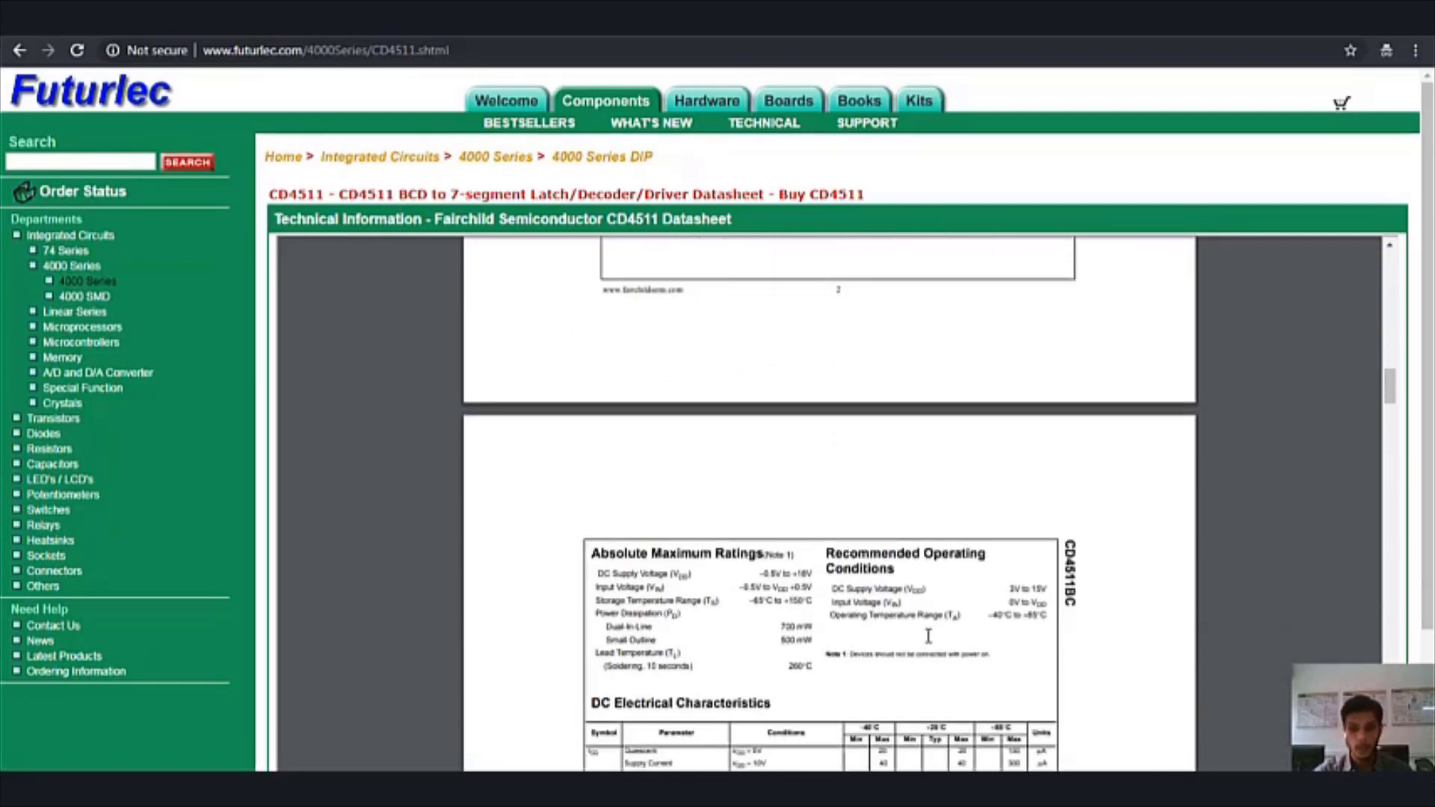
{"action": "scroll", "coordinate": [928, 636], "scroll_direction": "down", "scroll_amount": 8}
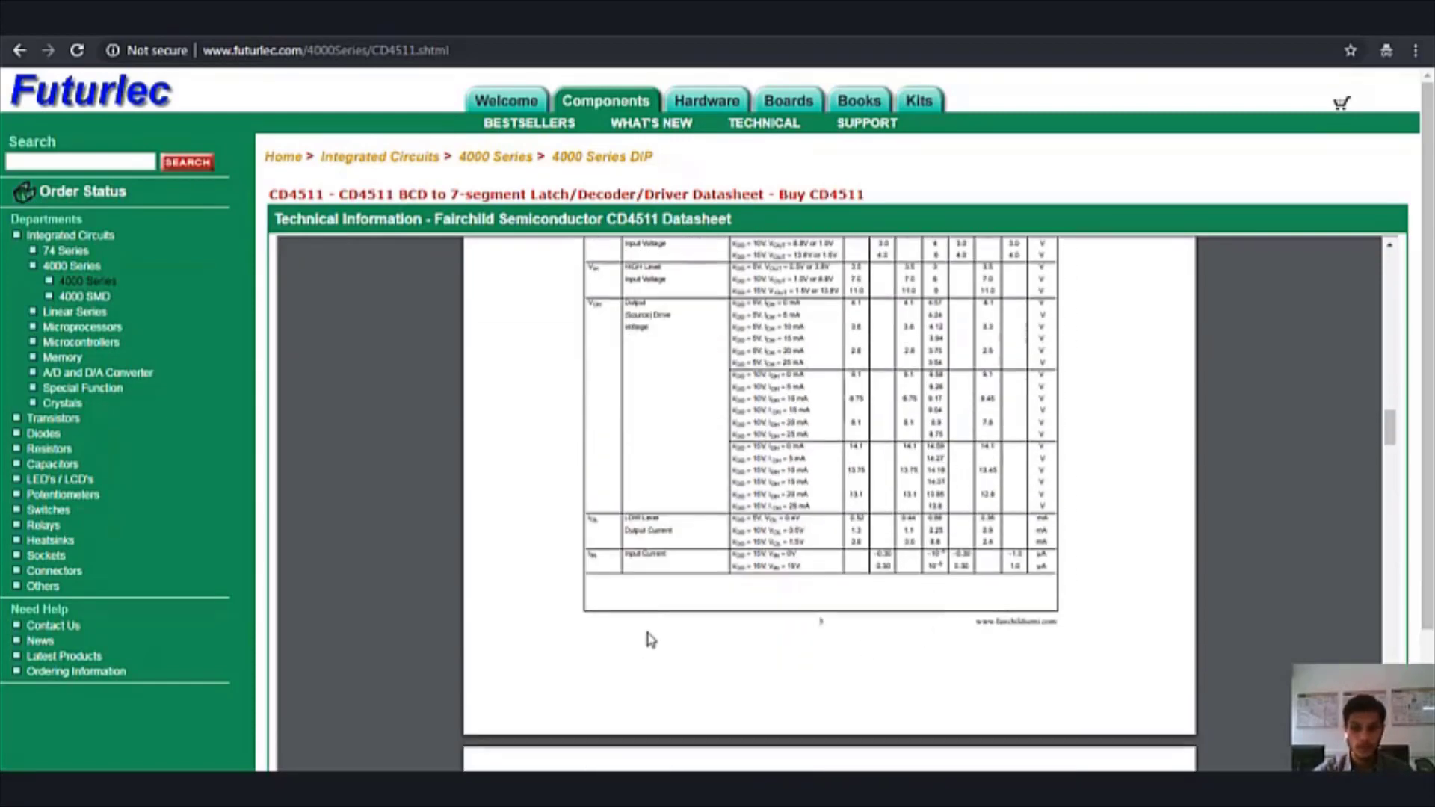